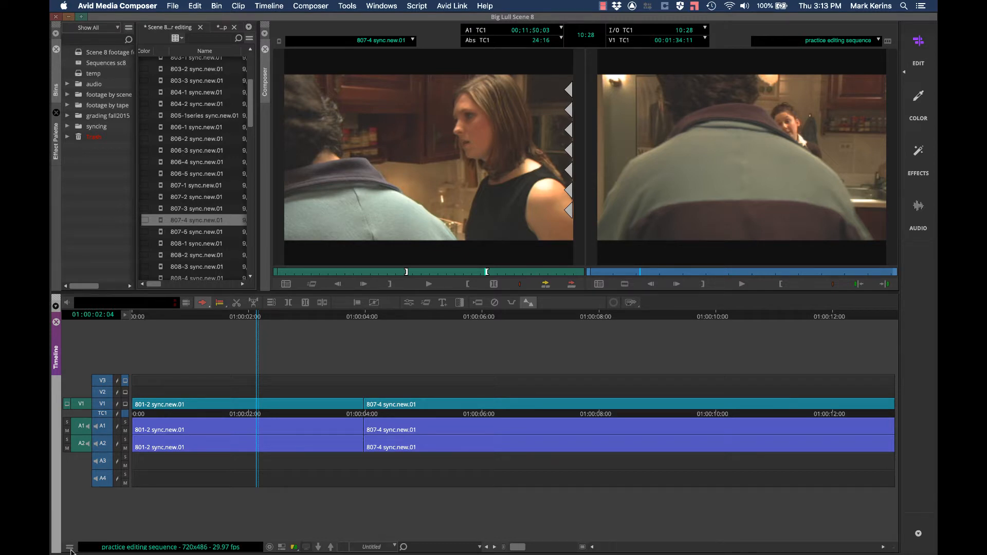
- Display audio waveforms on the clips in the timeline
{"action": "left_click", "coordinate": [70, 549]}
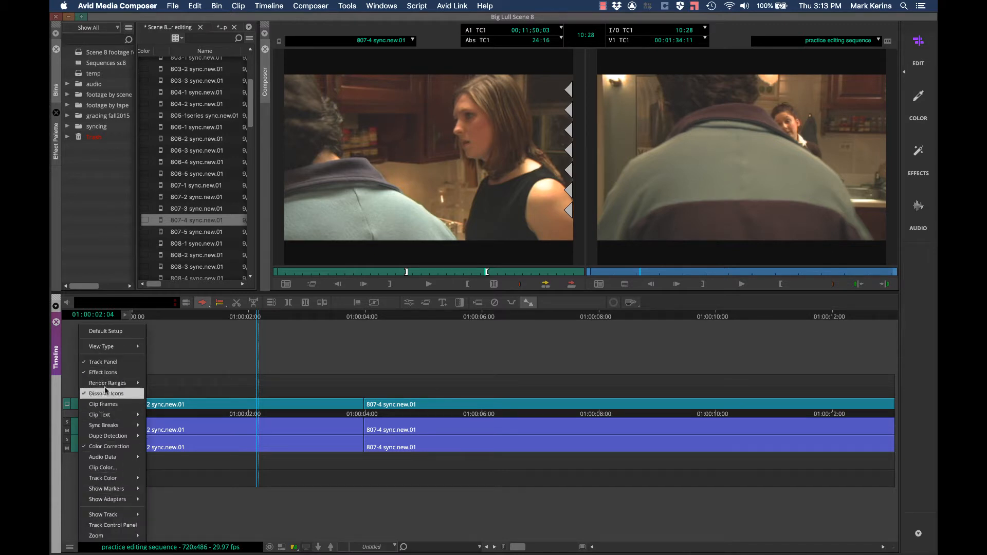
{"action": "mouse_move", "coordinate": [107, 459]}
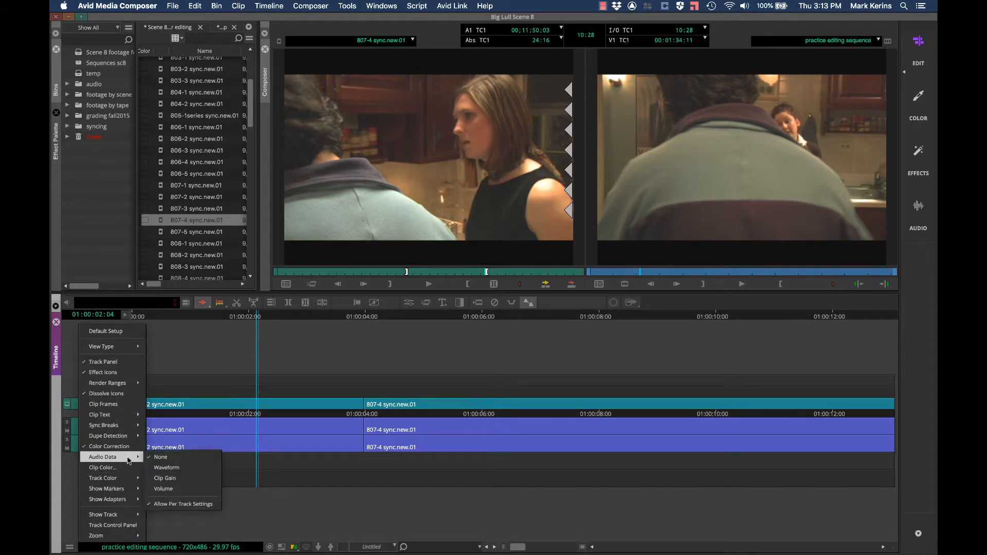
{"action": "left_click", "coordinate": [165, 467]}
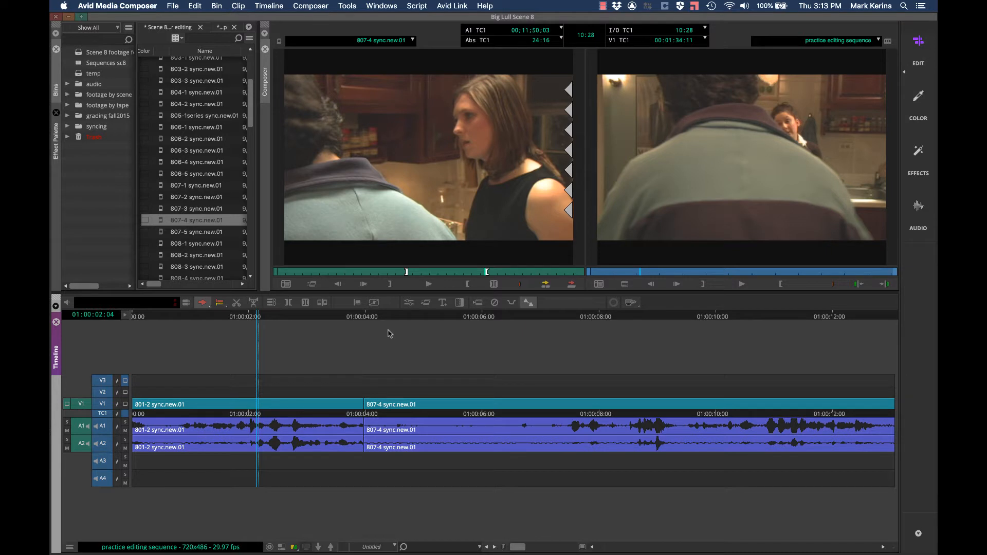
- Play the sequence across the cut between clips 801-2 and 807-4 to check how the audio changes
{"action": "left_click", "coordinate": [568, 317]}
{"action": "key", "text": "space"}
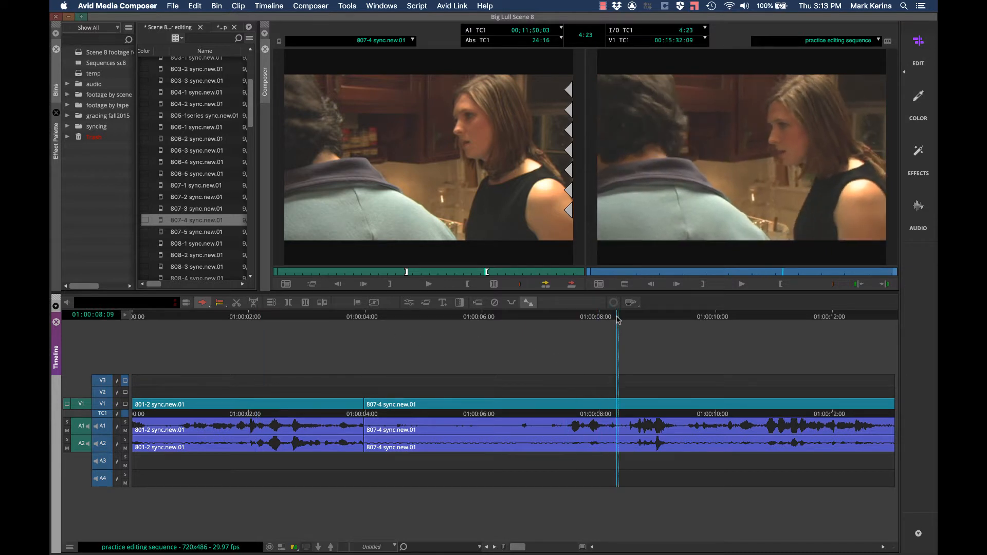
{"action": "left_click", "coordinate": [475, 329]}
{"action": "left_click_drag", "start_coordinate": [476, 329], "coordinate": [438, 332]}
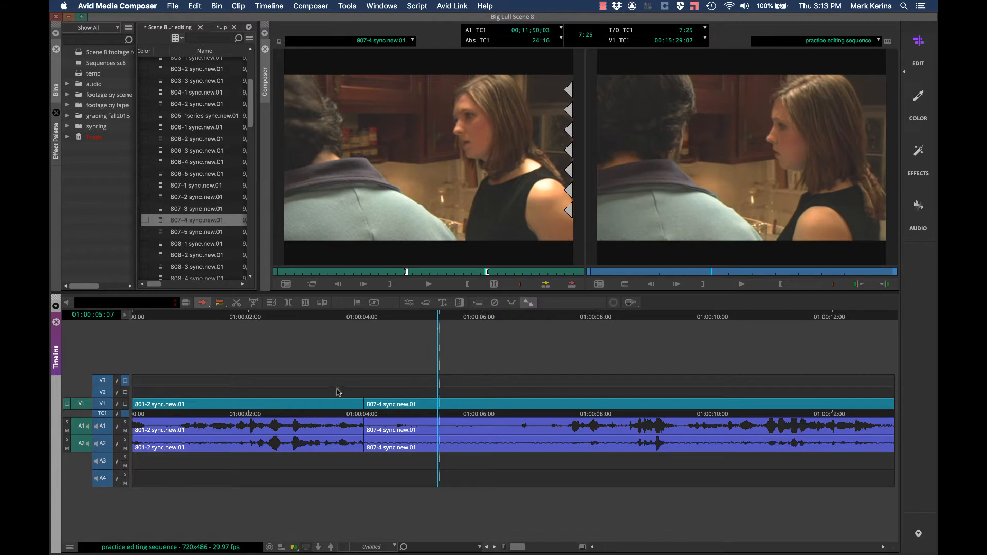
{"action": "left_click_drag", "start_coordinate": [349, 320], "coordinate": [366, 319]}
{"action": "key", "text": "h"}
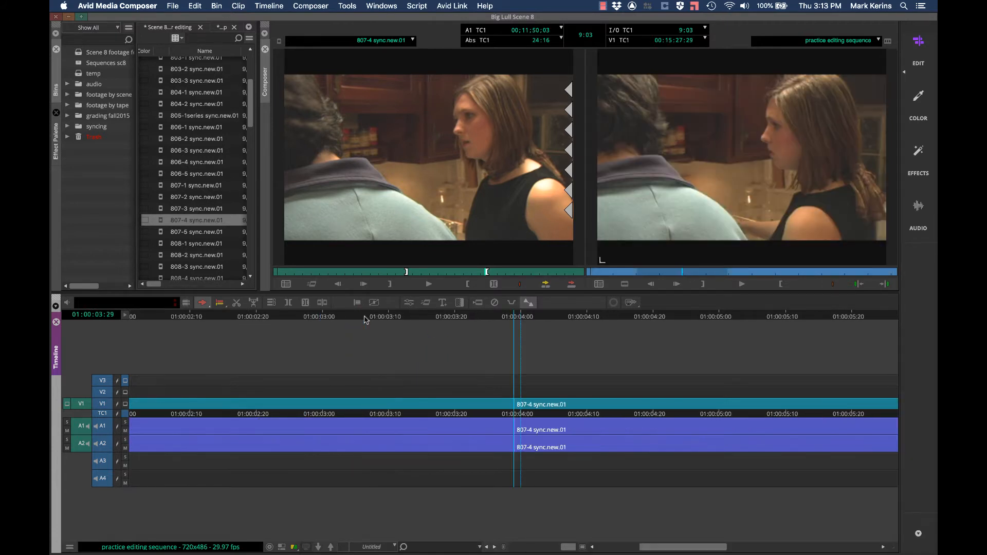
{"action": "key", "text": "h"}
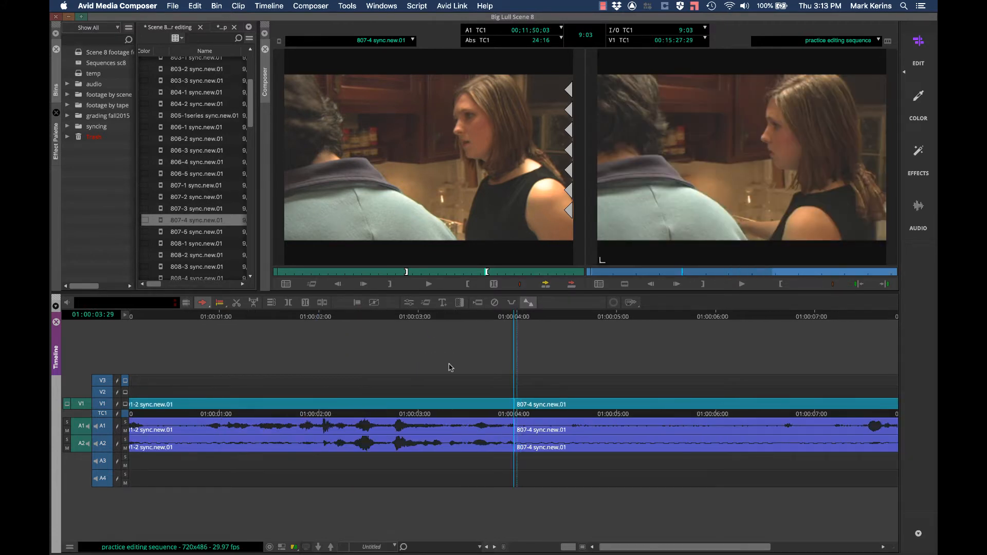
{"action": "mouse_move", "coordinate": [437, 322]}
{"action": "left_mouse_down"}
{"action": "mouse_move", "coordinate": [540, 320]}
{"action": "mouse_move", "coordinate": [443, 320]}
{"action": "left_mouse_up"}
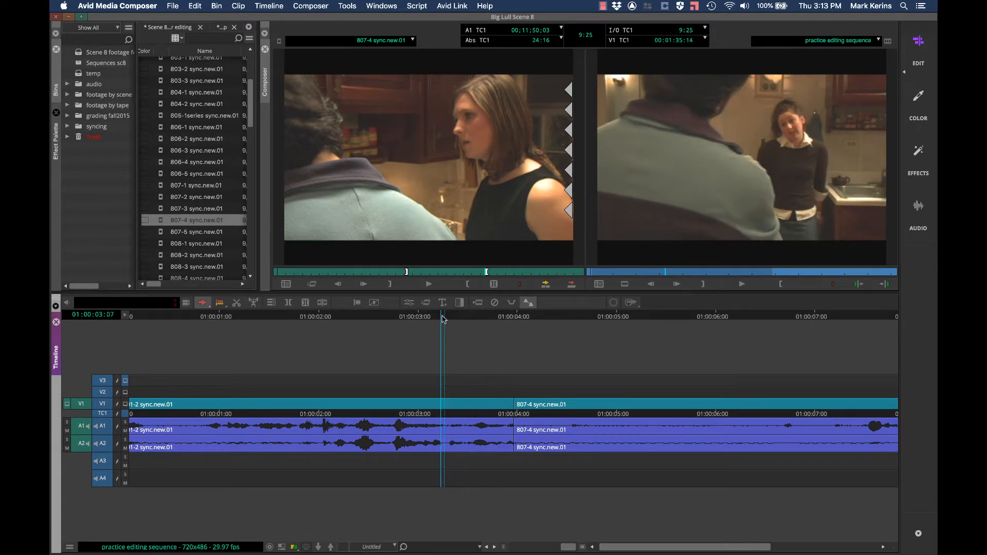
{"action": "key", "text": "space"}
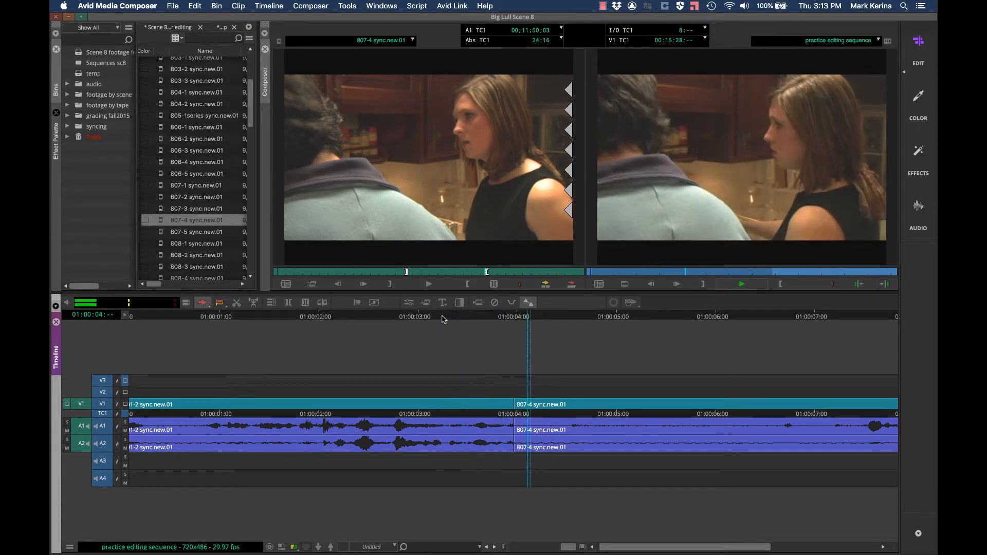
{"action": "key", "text": "space"}
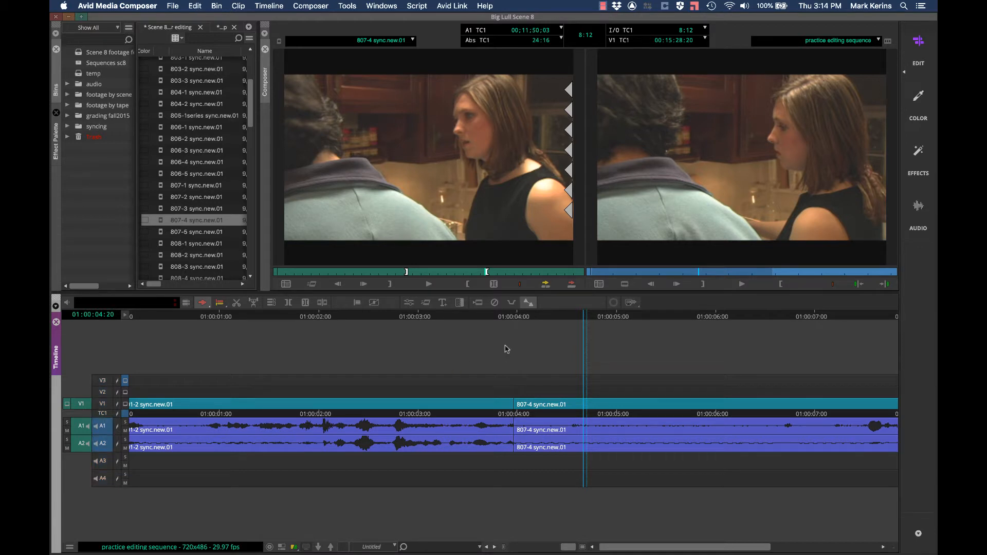
- Add a 90-frame dissolve centered on the cut between 801-2 and 807-4 on tracks A1 and A2, targeting 2017 drive 1
{"action": "key", "text": "a"}
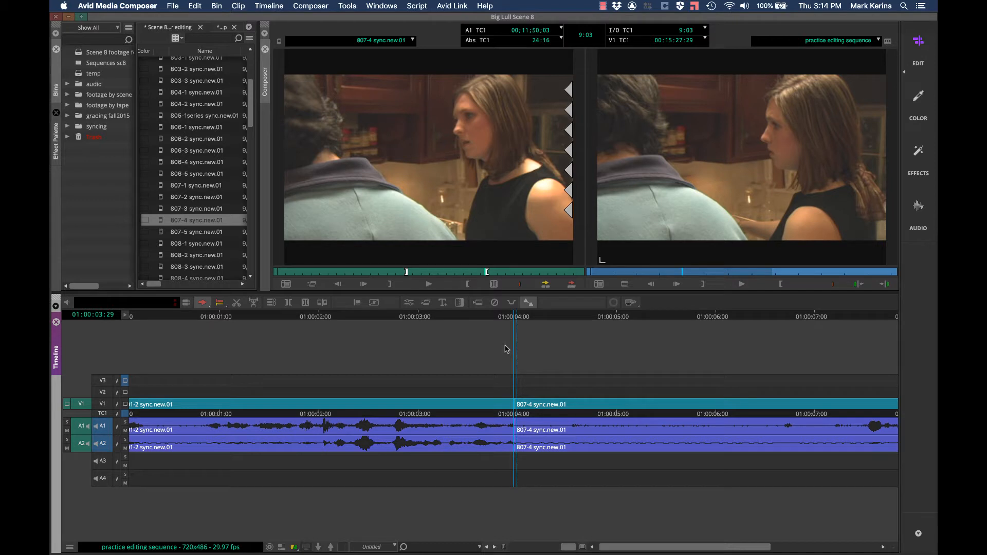
{"action": "key", "text": "backslash"}
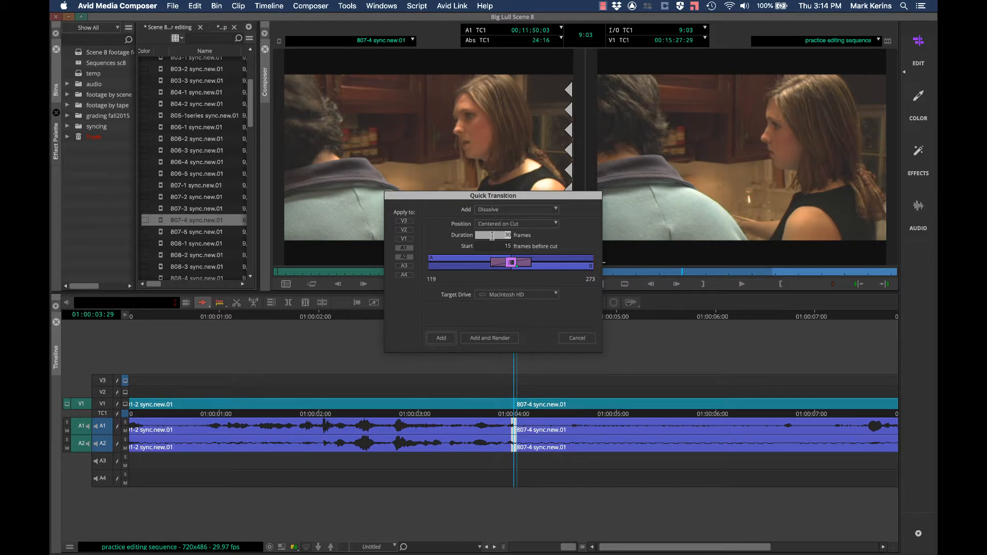
{"action": "type", "text": "90"}
{"action": "left_click", "coordinate": [521, 295]}
{"action": "left_click", "coordinate": [517, 306]}
{"action": "left_click", "coordinate": [441, 339]}
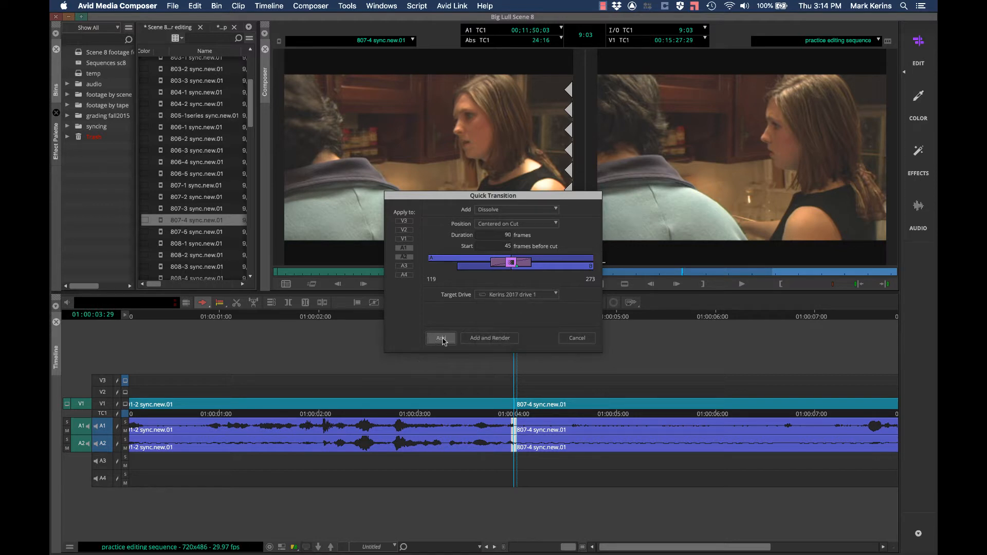
- Play back the audio dissolve between 801-2 and 807-4 to check the crossfade
{"action": "left_click", "coordinate": [481, 317]}
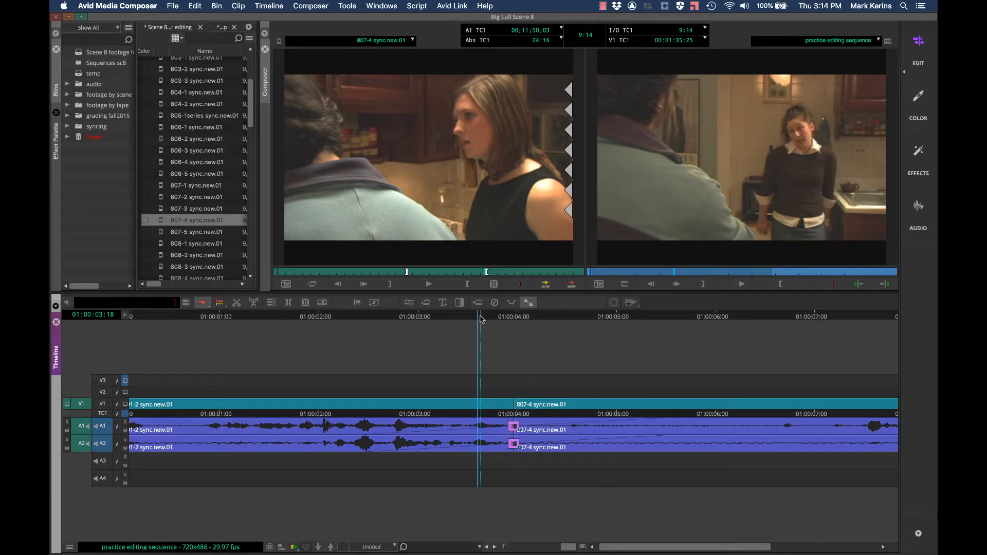
{"action": "key", "text": "space"}
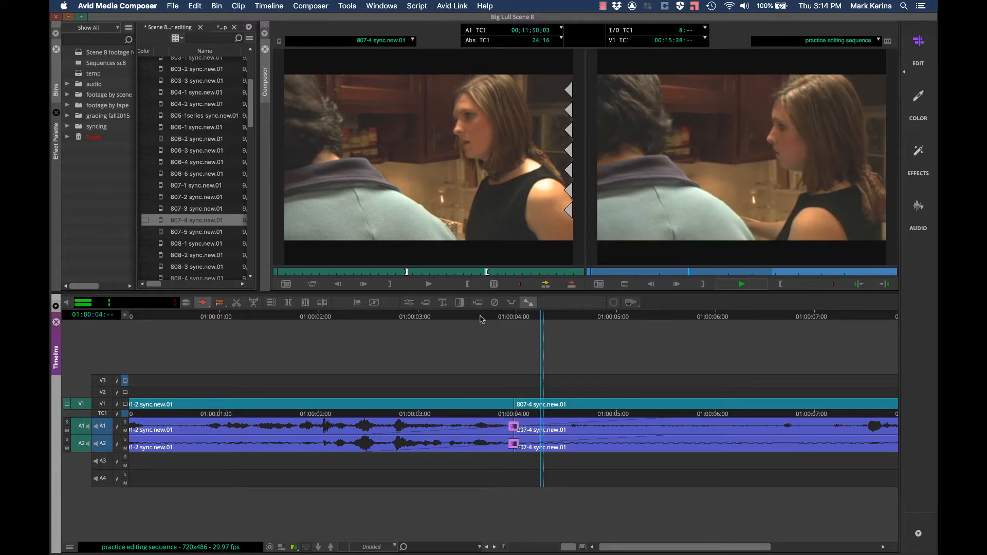
{"action": "key", "text": "l"}
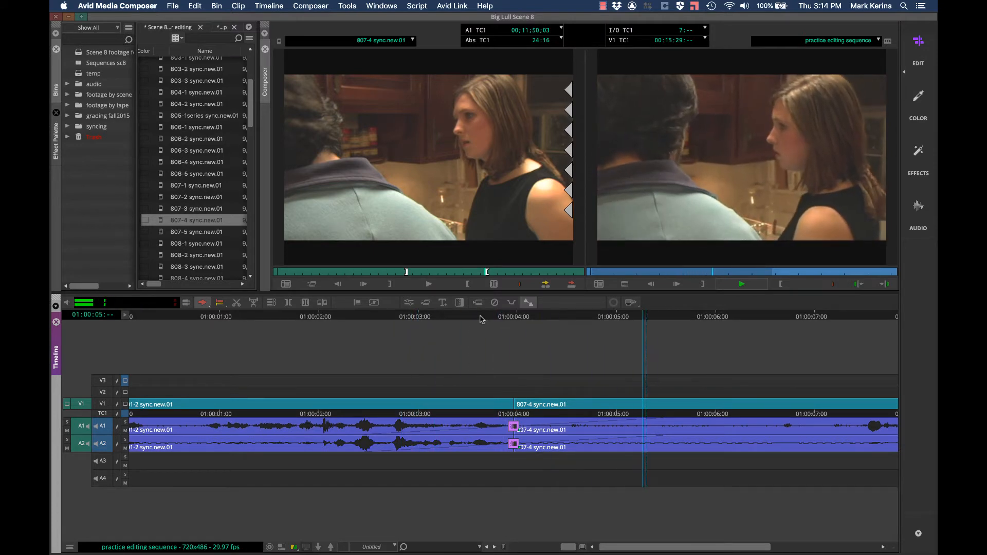
{"action": "key", "text": "space"}
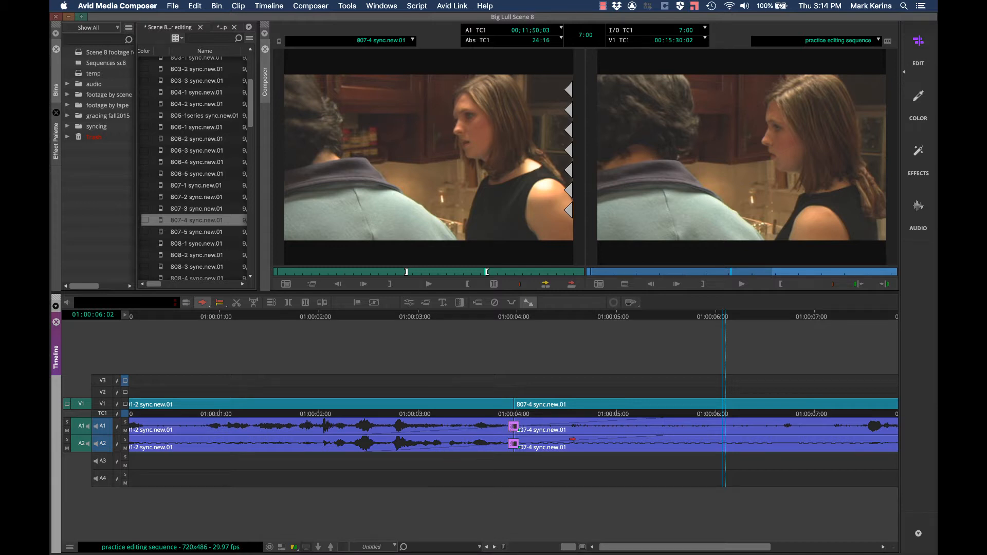
- Show the whole sequence with Volume audio data displayed, and enlarge track A1 vertically
{"action": "key", "text": "super+bracketleft"}
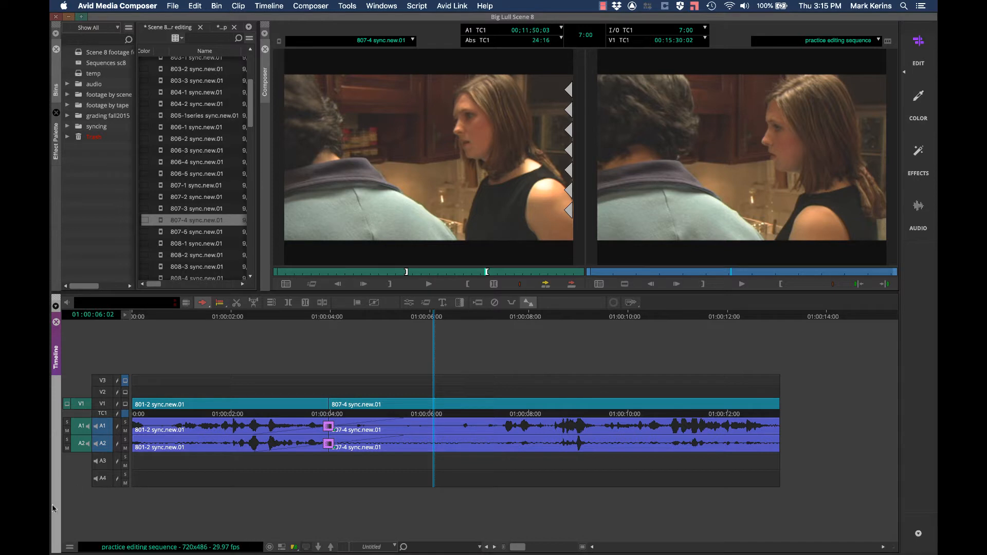
{"action": "left_click", "coordinate": [71, 547]}
{"action": "mouse_move", "coordinate": [119, 459]}
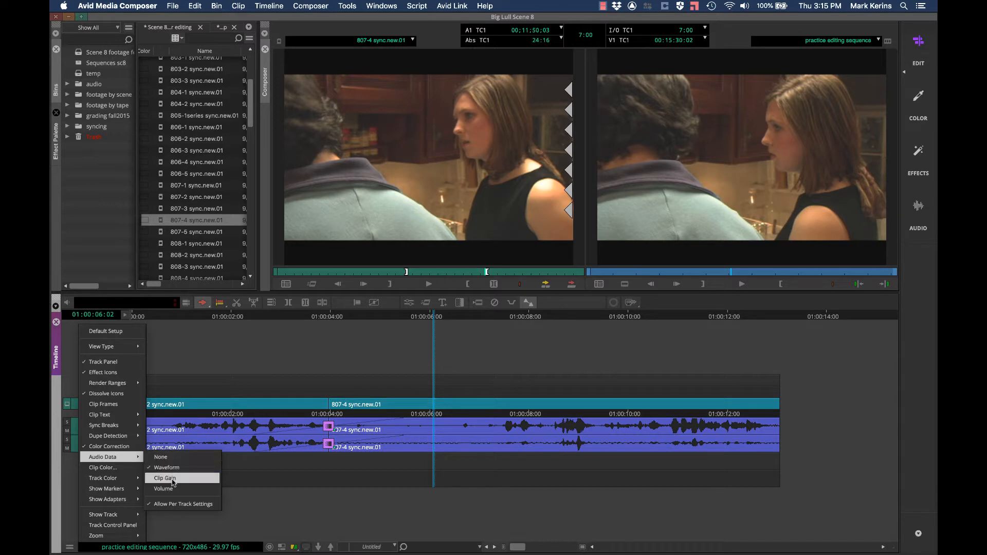
{"action": "left_click", "coordinate": [172, 489]}
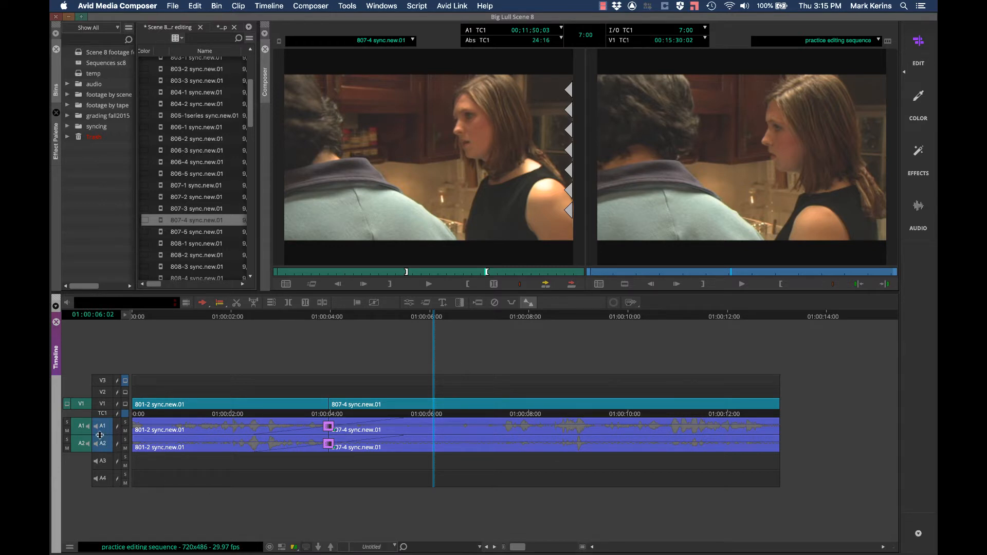
{"action": "left_click_drag", "start_coordinate": [100, 435], "coordinate": [101, 487]}
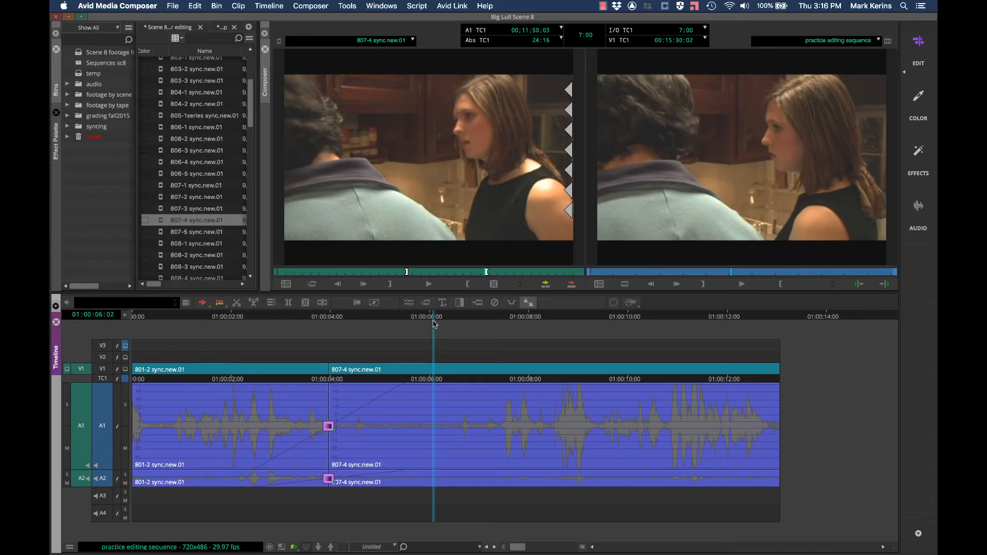
- Park the playhead at 01:00:07:06 in clip 807-4, just before the louder dialogue
{"action": "left_click_drag", "start_coordinate": [434, 324], "coordinate": [470, 325]}
{"action": "left_click", "coordinate": [521, 438]}
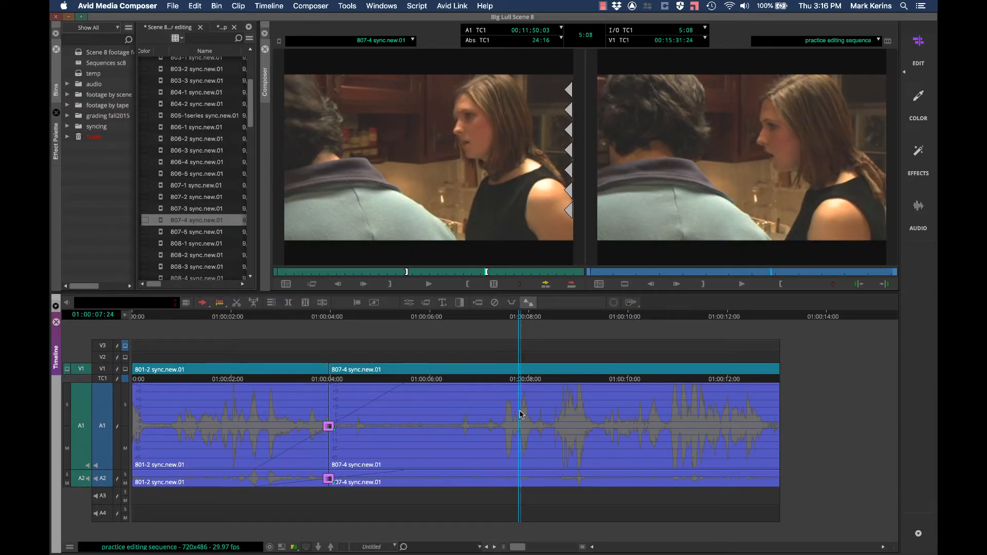
{"action": "left_click_drag", "start_coordinate": [520, 409], "coordinate": [433, 454]}
{"action": "left_click_drag", "start_coordinate": [388, 411], "coordinate": [491, 432]}
{"action": "left_click", "coordinate": [375, 417]}
{"action": "left_click", "coordinate": [473, 429]}
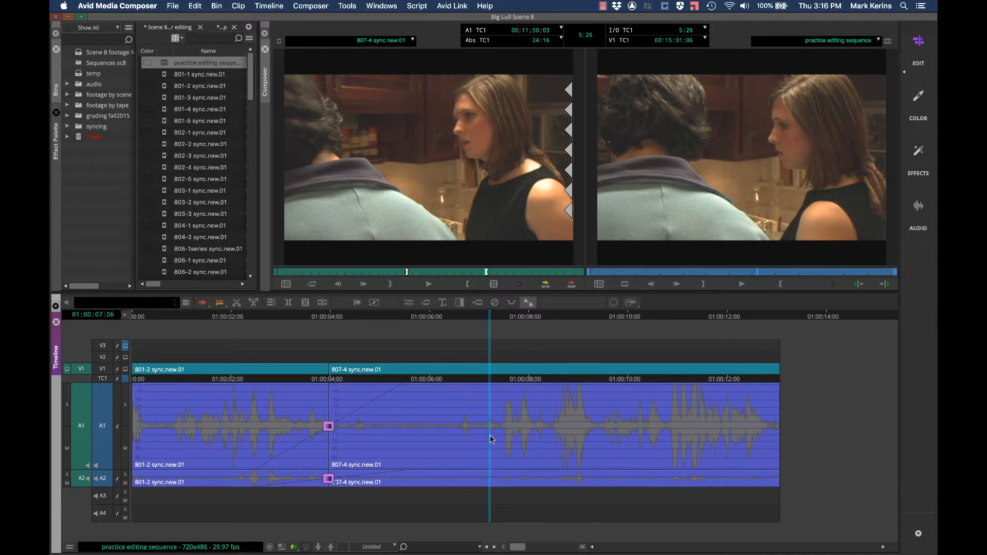
- Try adding volume keyframes at 01:00:07:06 on both A1 and A2 and on A1 alone, undoing each attempt
{"action": "key", "text": "apostrophe"}
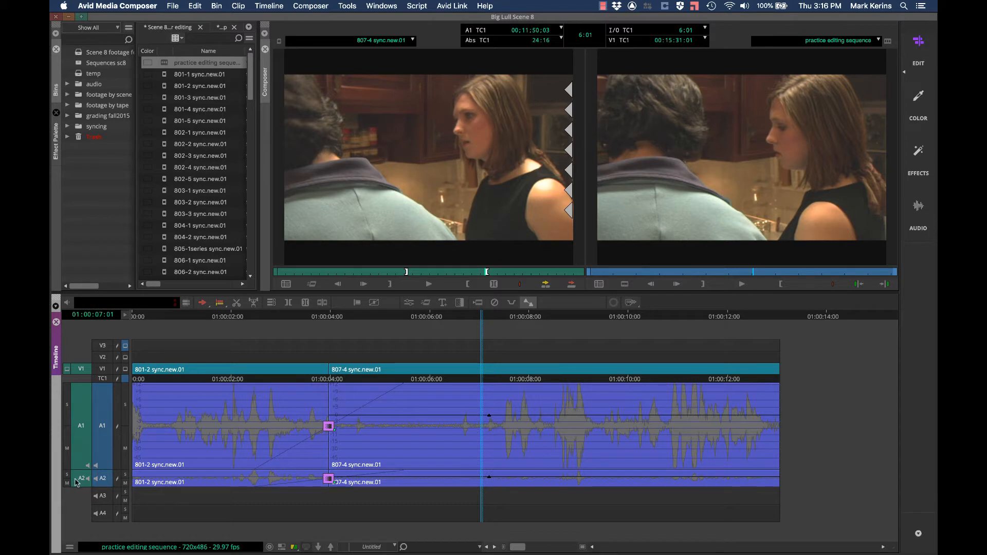
{"action": "key", "text": "space"}
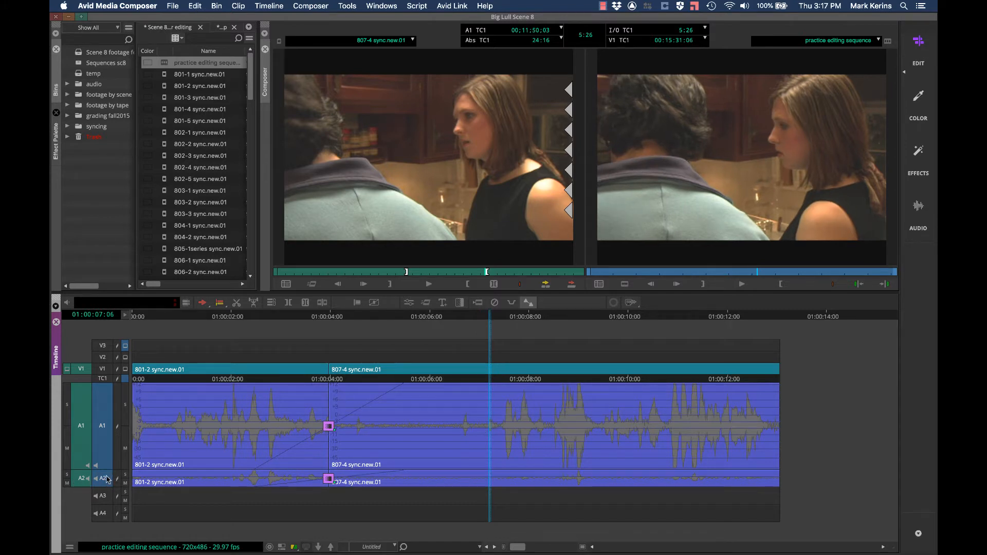
{"action": "key", "text": "apostrophe"}
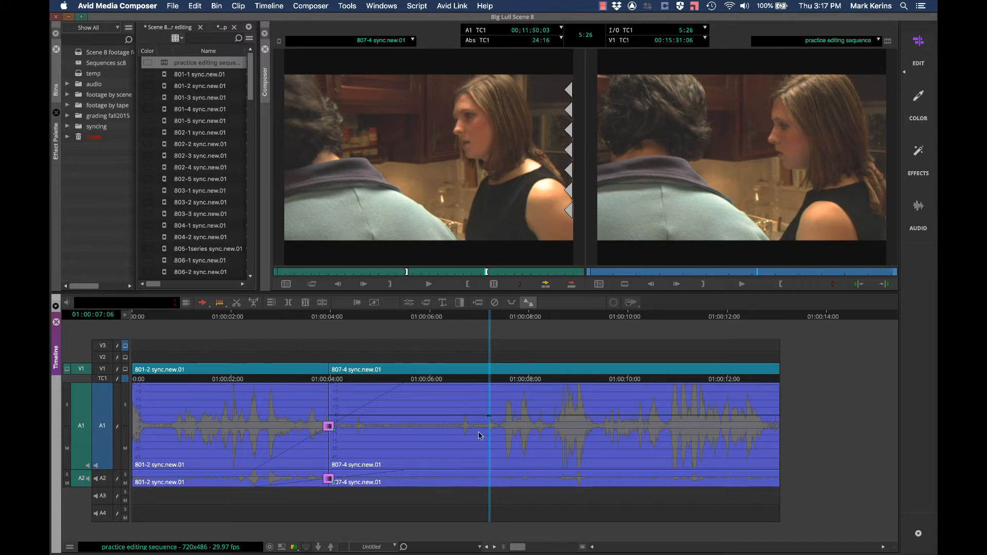
{"action": "key", "text": "super+z"}
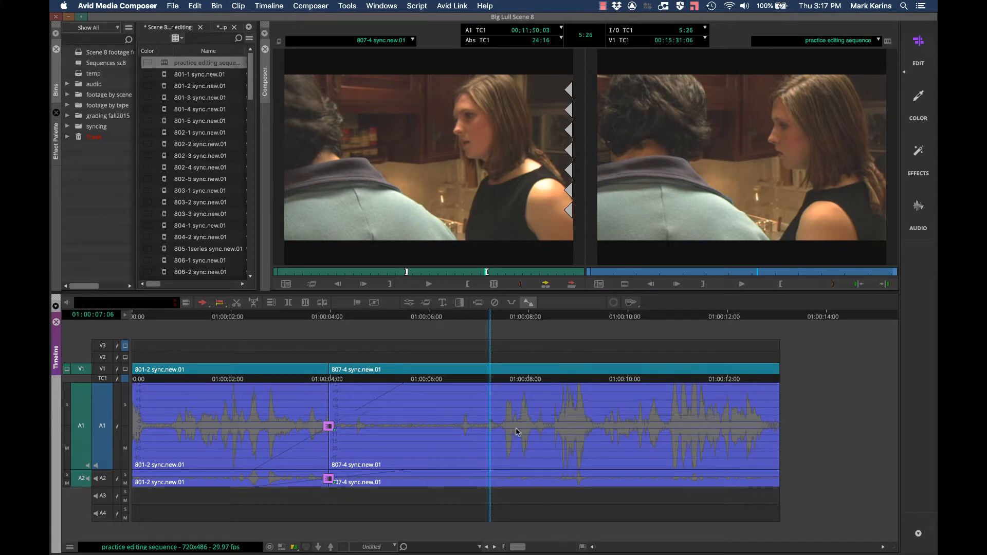
- Add a volume keyframe at 01:00:07:06 on both A1 and A2 of clip 807-4, and move the playhead to 01:00:08:09
{"action": "key", "text": "super+2"}
{"action": "key", "text": "apostrophe"}
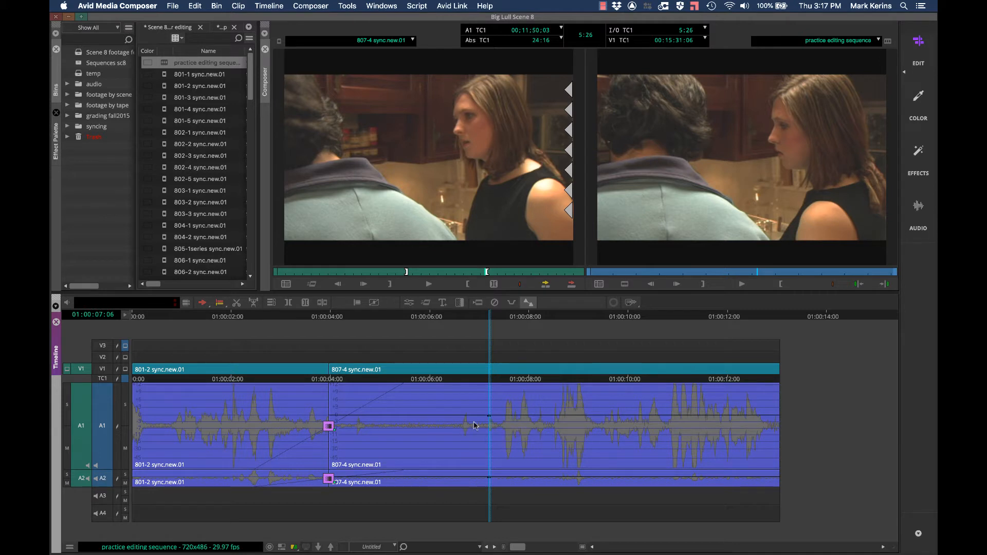
{"action": "left_click", "coordinate": [544, 317]}
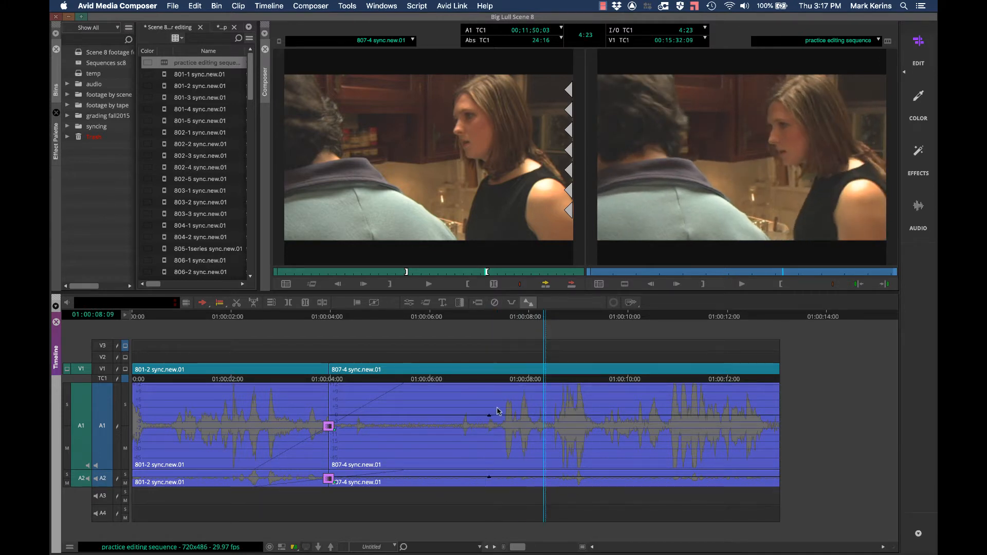
- Try raising the volume keyframe of clip 807-4 on track A1, and undo the change
{"action": "left_click_drag", "start_coordinate": [488, 420], "coordinate": [487, 402]}
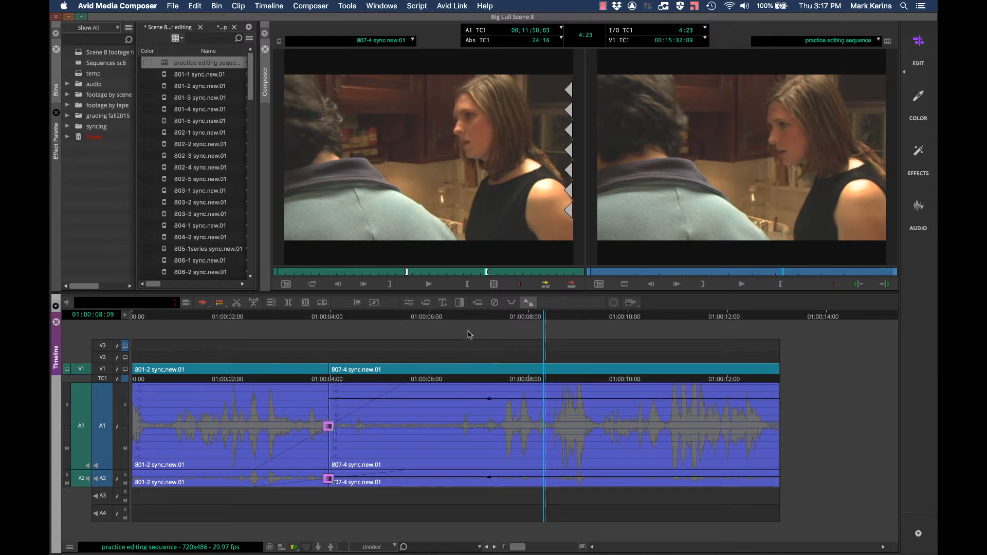
{"action": "key", "text": "super+z"}
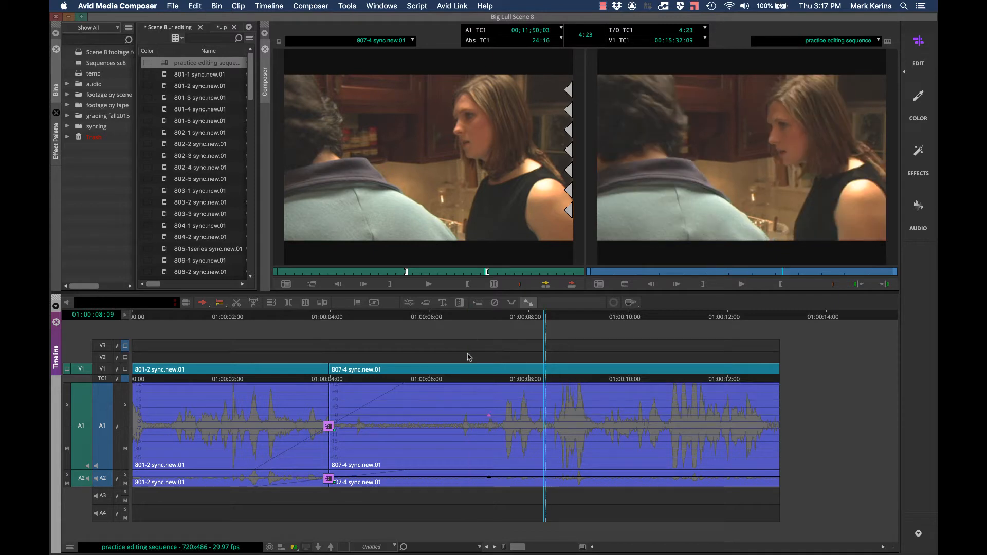
- Open the Audio Tool, place it beside the end of the sequence and play clip 807-4 to check its levels
{"action": "key", "text": "space"}
{"action": "key", "text": "space"}
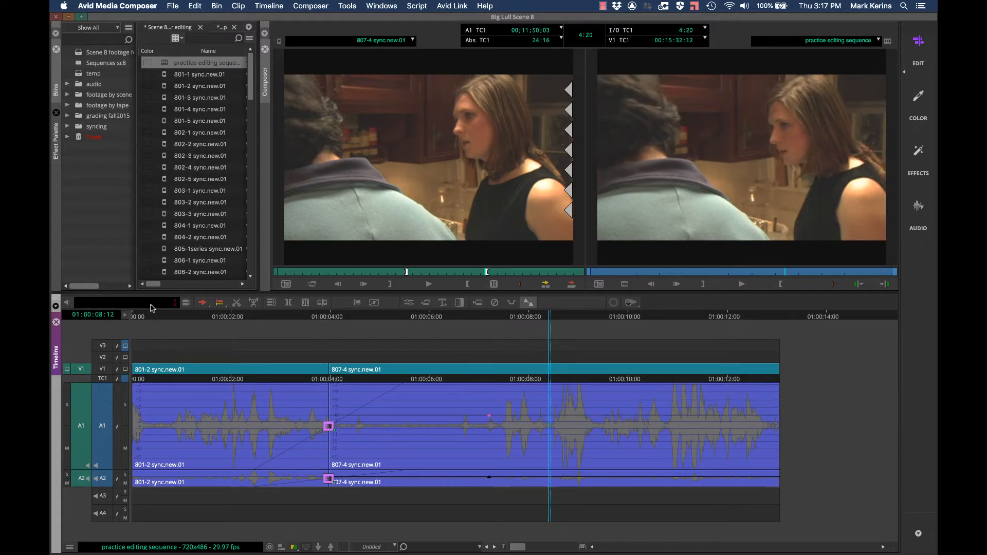
{"action": "key", "text": "super+1"}
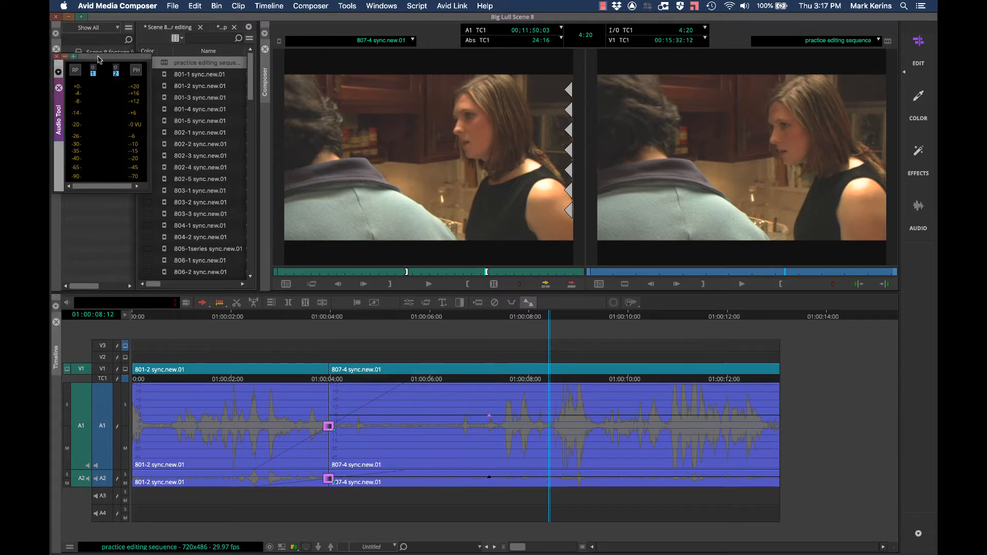
{"action": "left_click_drag", "start_coordinate": [104, 61], "coordinate": [844, 354]}
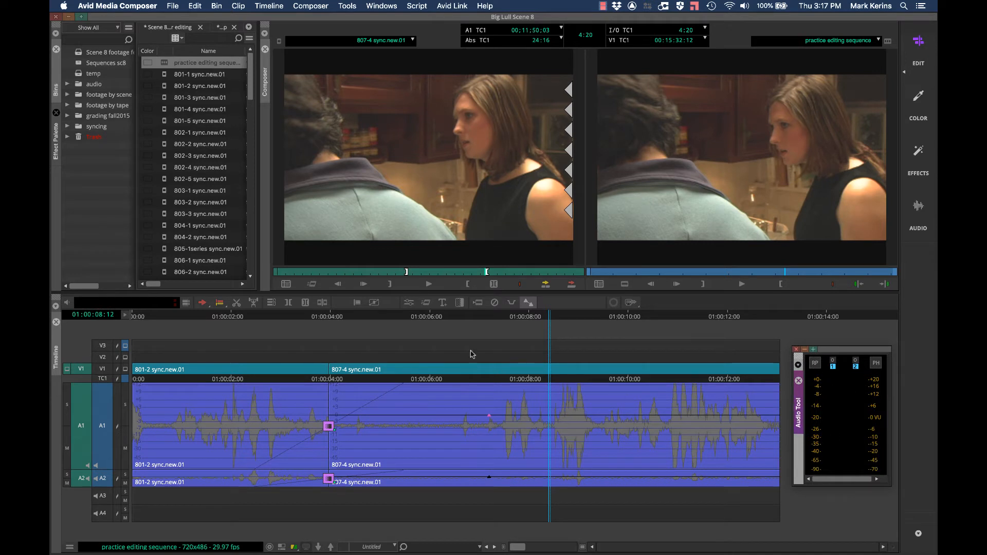
{"action": "key", "text": "j"}
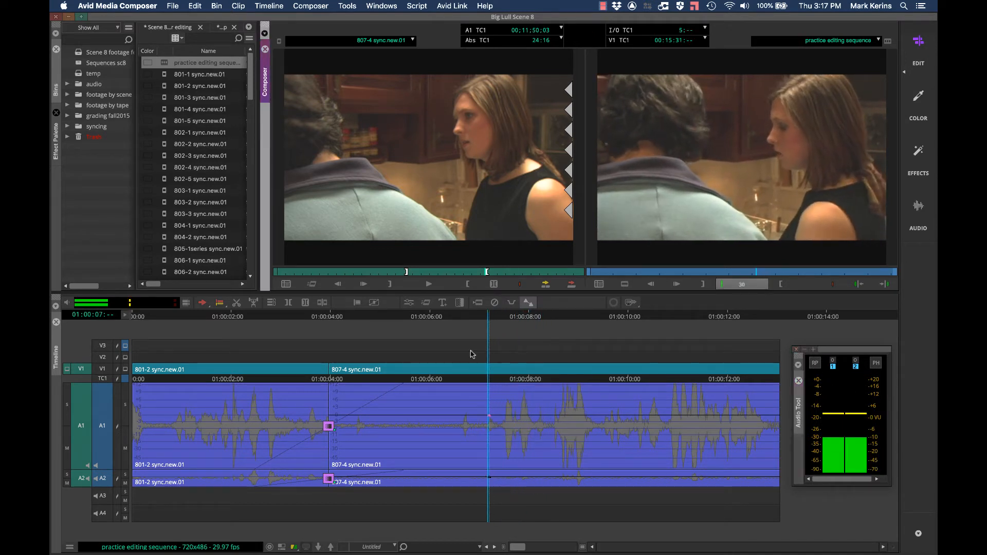
- Replay clip 807-4 from about 01:00:07 to 01:00:09, comparing the loudness of its dialogue peaks on the Audio Tool meters
{"action": "key", "text": "l"}
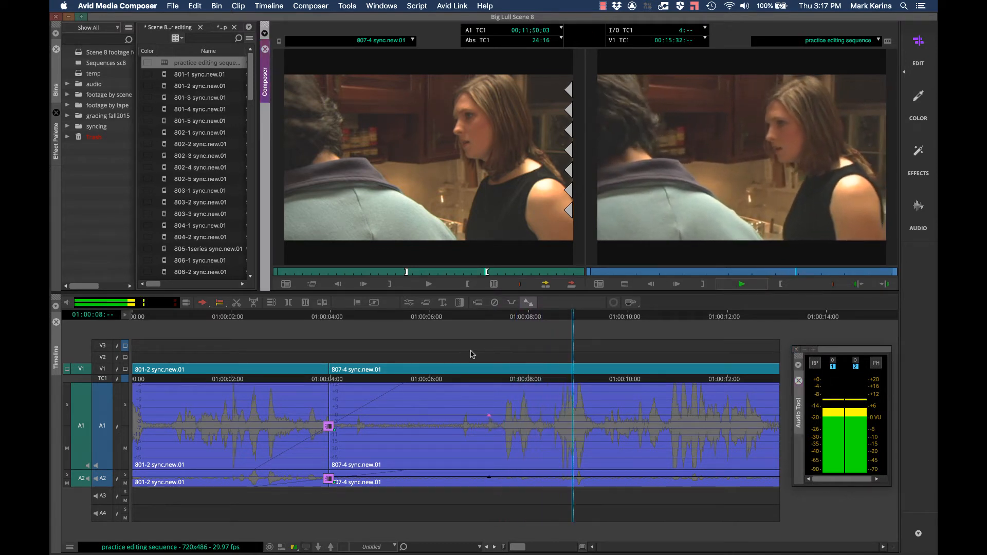
{"action": "key", "text": "j"}
{"action": "key", "text": "j"}
{"action": "key", "text": "j"}
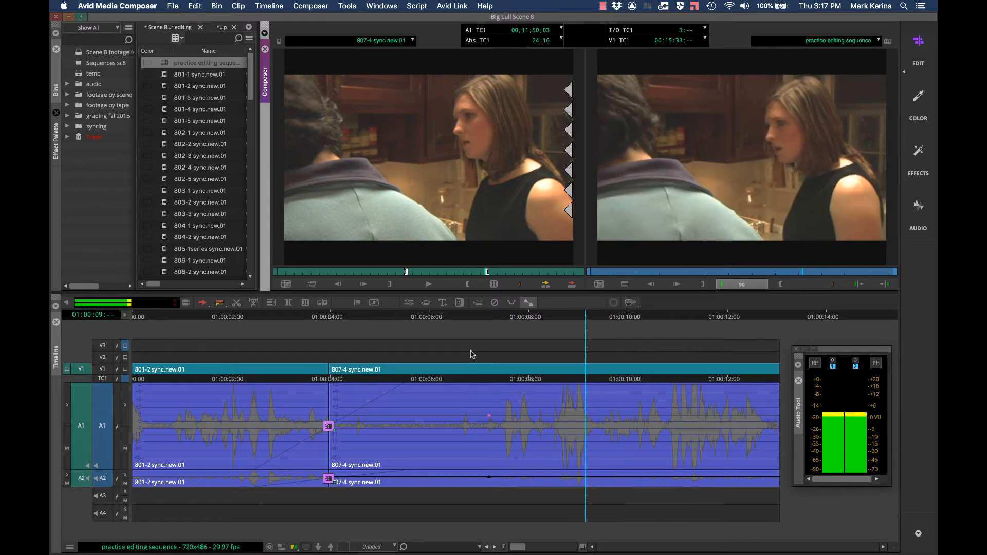
{"action": "key", "text": "l"}
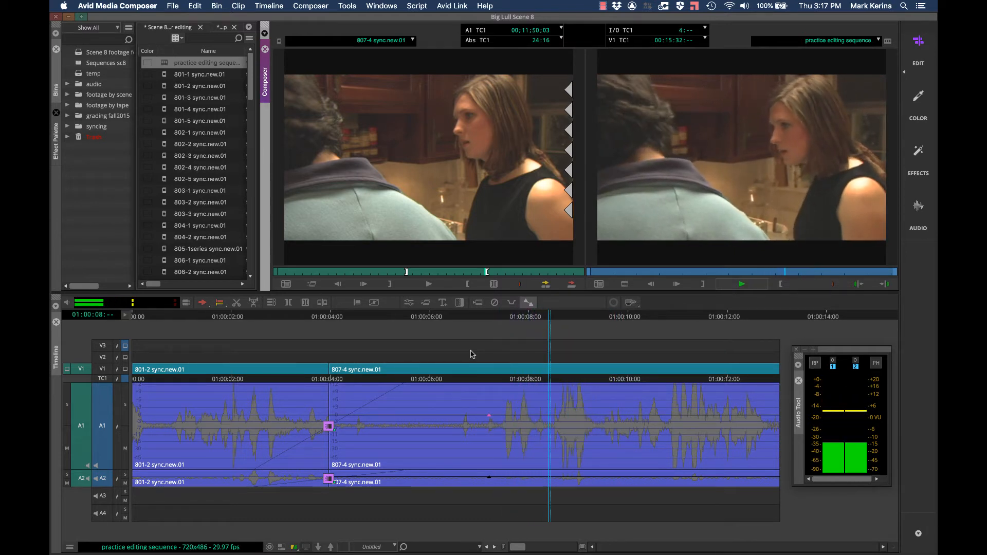
{"action": "key", "text": "k"}
- Raise the volume keyframe at 01:00:07:06 on A1 of clip 807-4 to about +11 dB and play the clip to check its levels
{"action": "left_click_drag", "start_coordinate": [490, 419], "coordinate": [490, 389]}
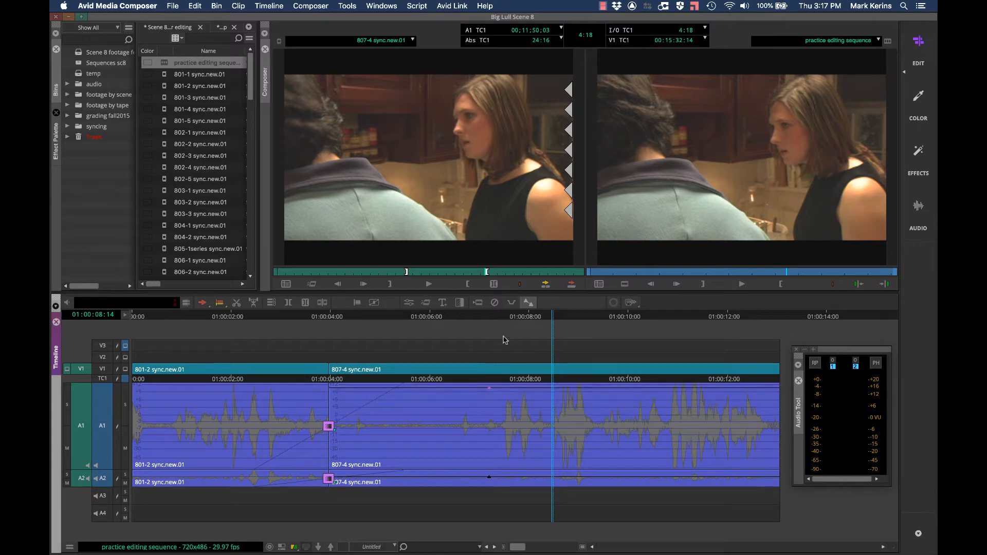
{"action": "left_click", "coordinate": [456, 341]}
{"action": "key", "text": "l"}
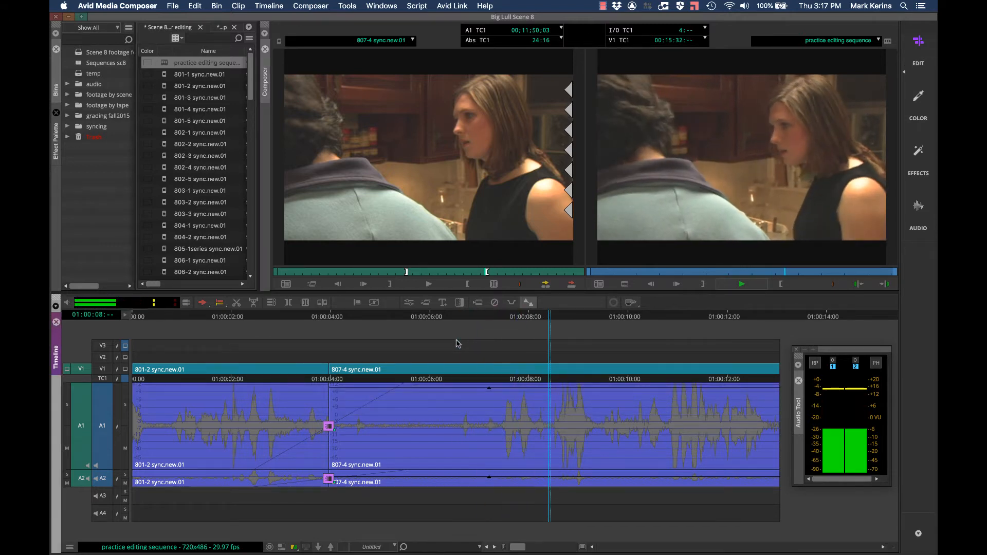
{"action": "key", "text": "k"}
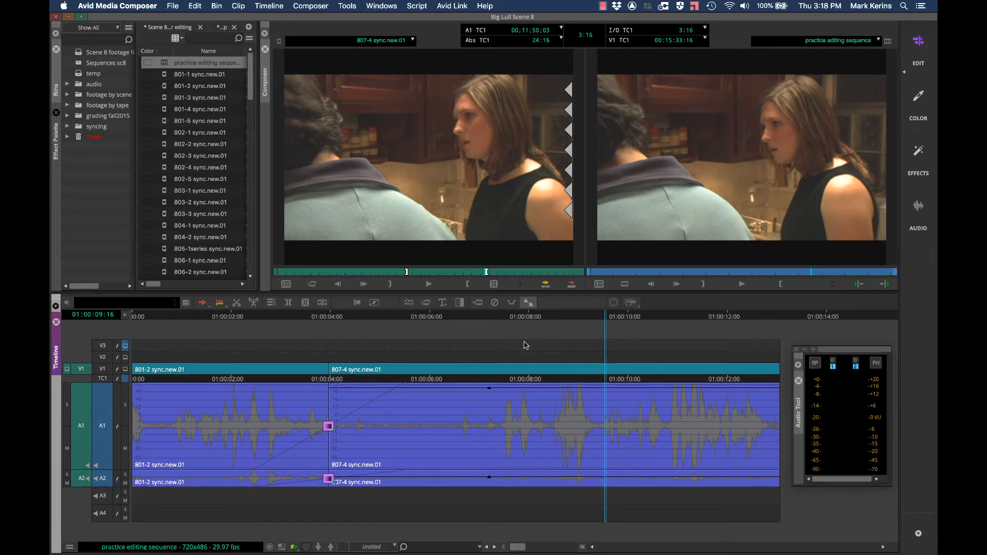
{"action": "left_click_drag", "start_coordinate": [525, 345], "coordinate": [514, 341]}
{"action": "key", "text": "space"}
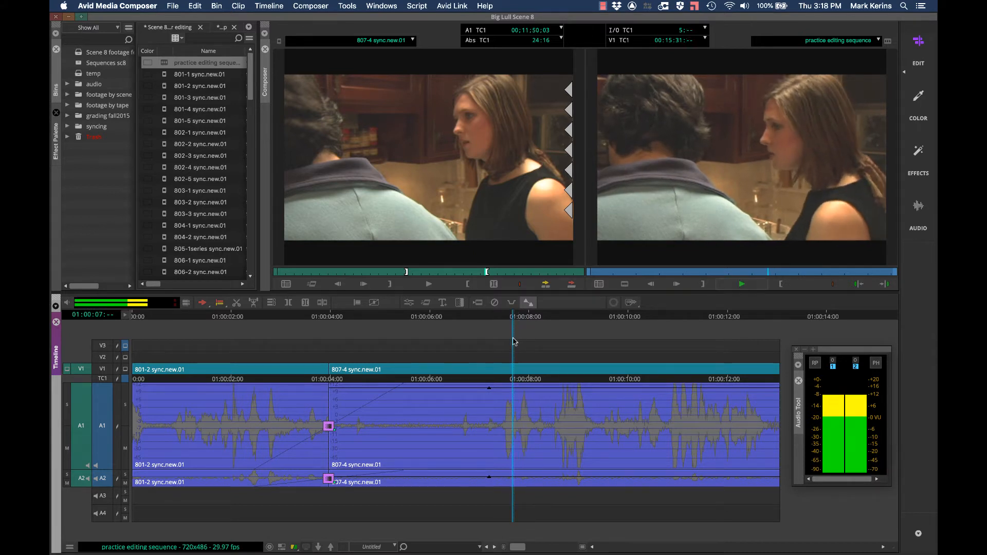
{"action": "left_click", "coordinate": [853, 366]}
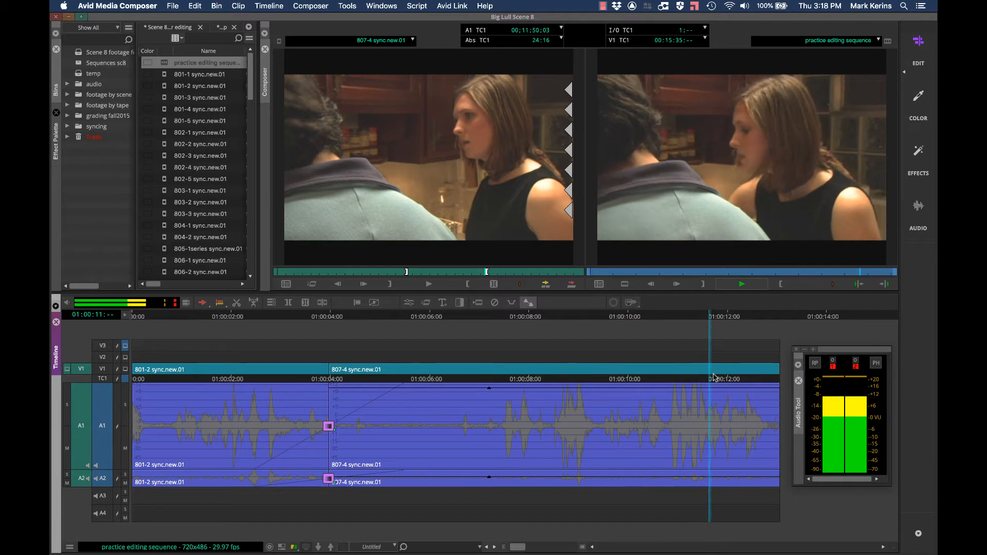
{"action": "key", "text": "space"}
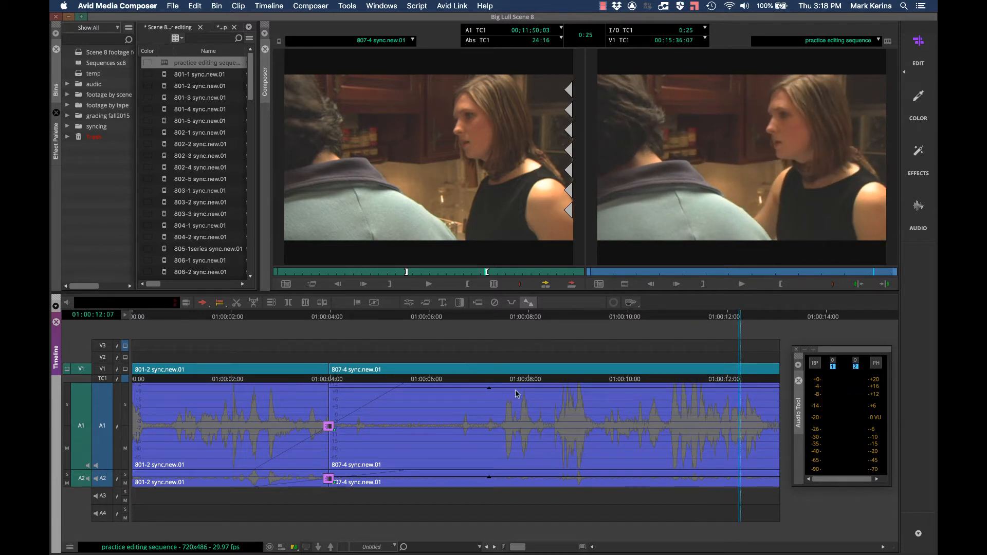
- Add volume keyframes to clip 807-4 at 01:00:08:05 and 01:00:08:11, and lower the second one on A1
{"action": "left_click", "coordinate": [538, 343]}
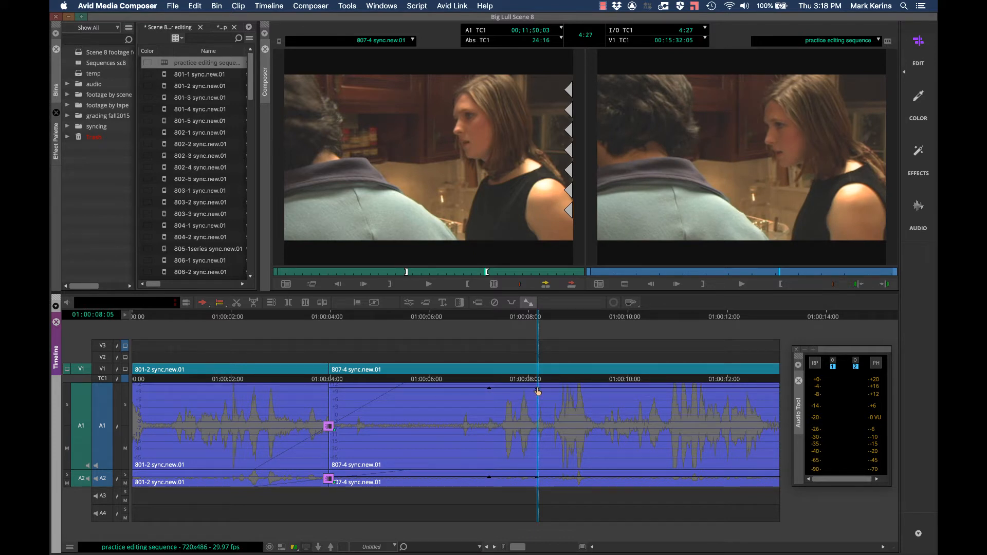
{"action": "left_click_drag", "start_coordinate": [538, 391], "coordinate": [548, 390]}
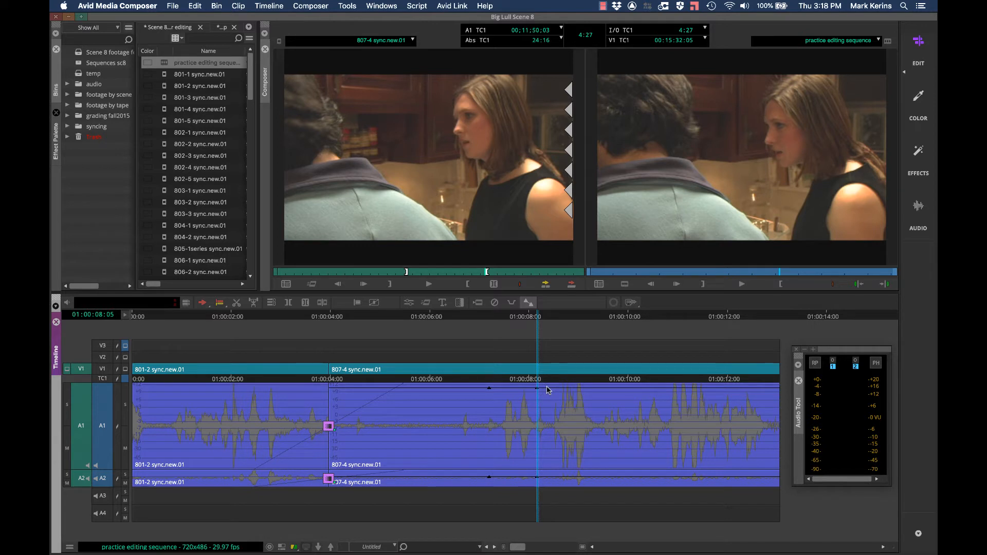
{"action": "left_click", "coordinate": [546, 320]}
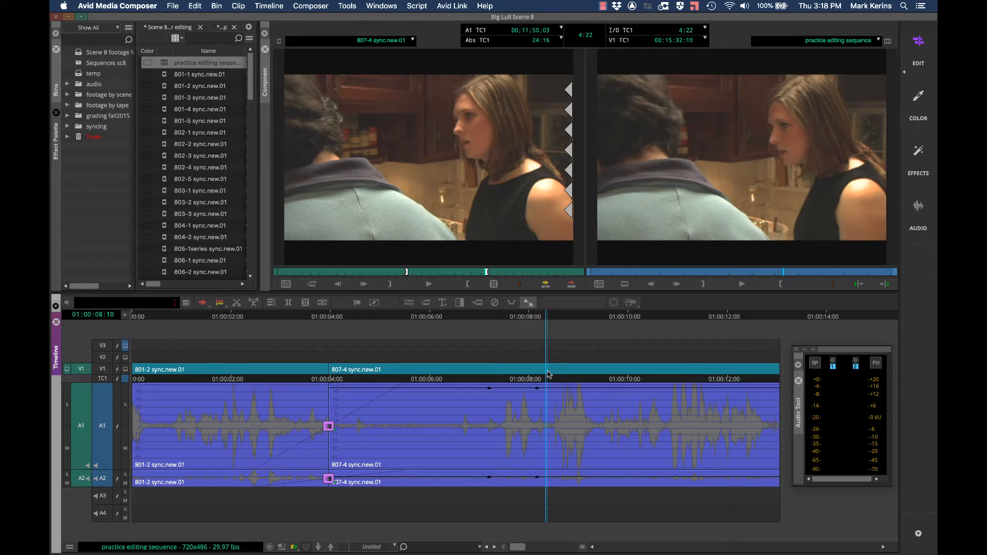
{"action": "left_click", "coordinate": [548, 417]}
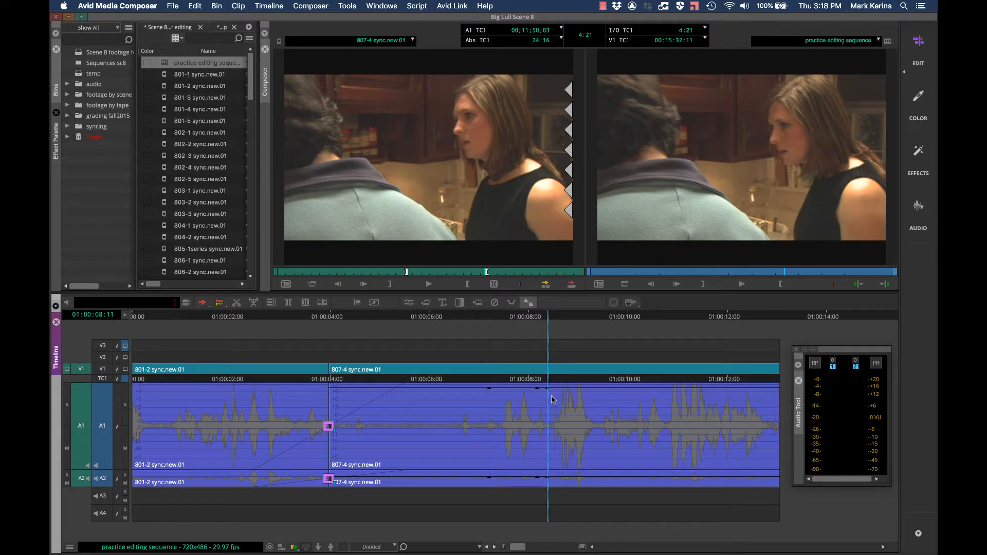
{"action": "left_click_drag", "start_coordinate": [549, 393], "coordinate": [549, 406]}
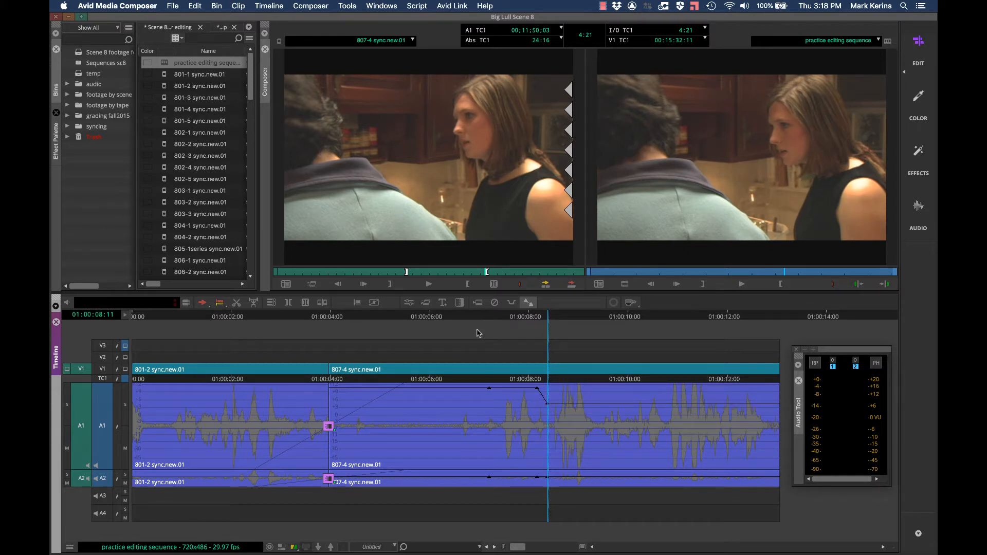
- Play the volume drop in clip 807-4, and lower the A1 keyframe at 01:00:08:11 further while checking the levels again
{"action": "left_click", "coordinate": [472, 345]}
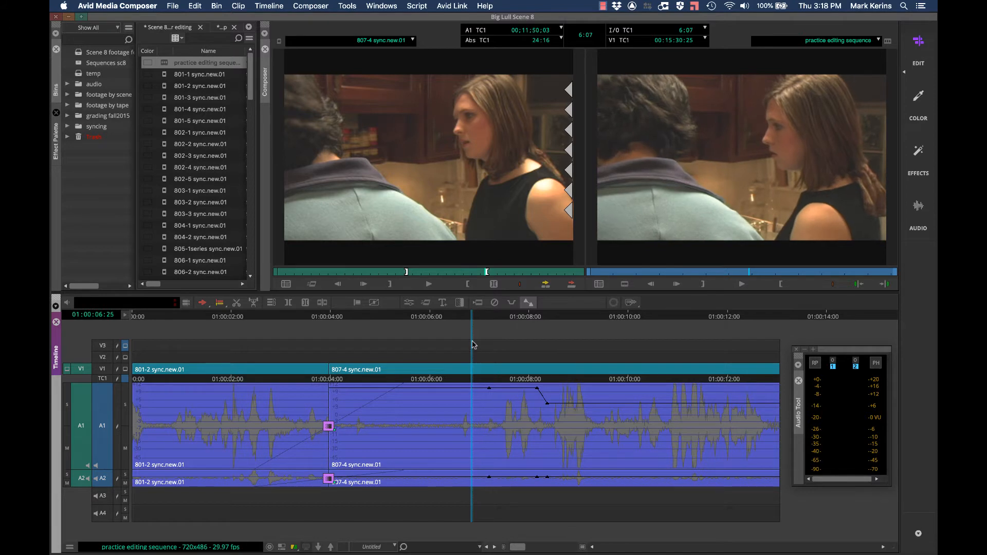
{"action": "key", "text": "space"}
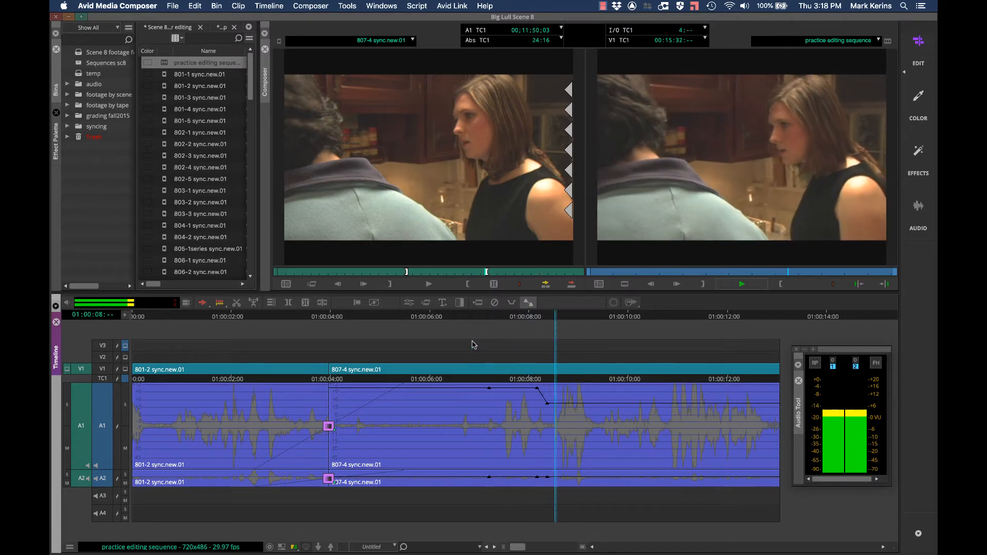
{"action": "key", "text": "space"}
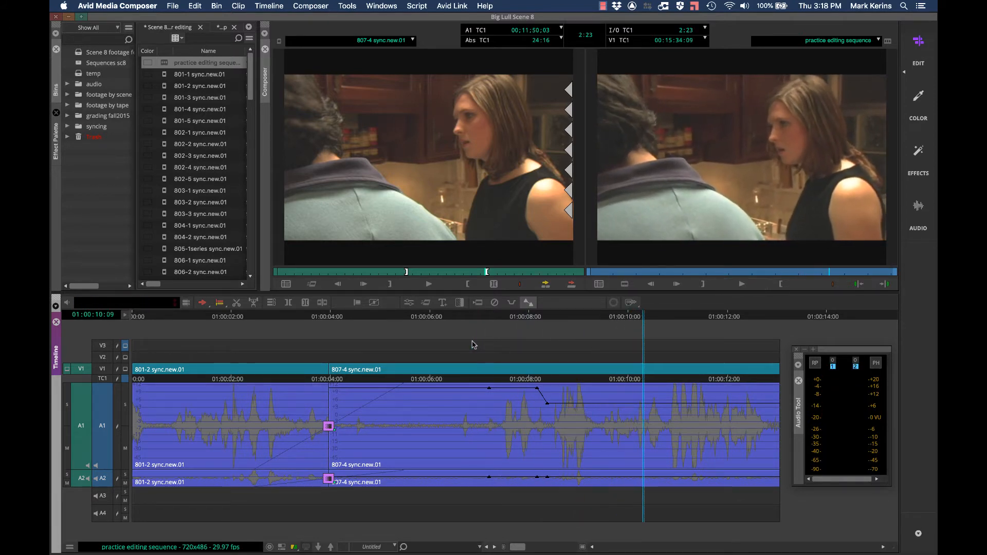
{"action": "left_click_drag", "start_coordinate": [546, 407], "coordinate": [549, 417]}
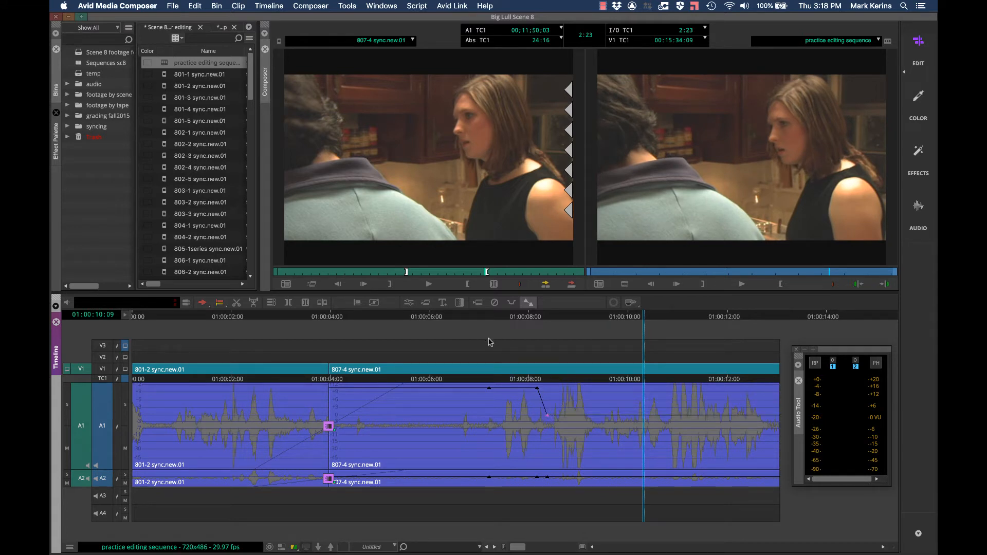
{"action": "left_click_drag", "start_coordinate": [491, 340], "coordinate": [476, 339]}
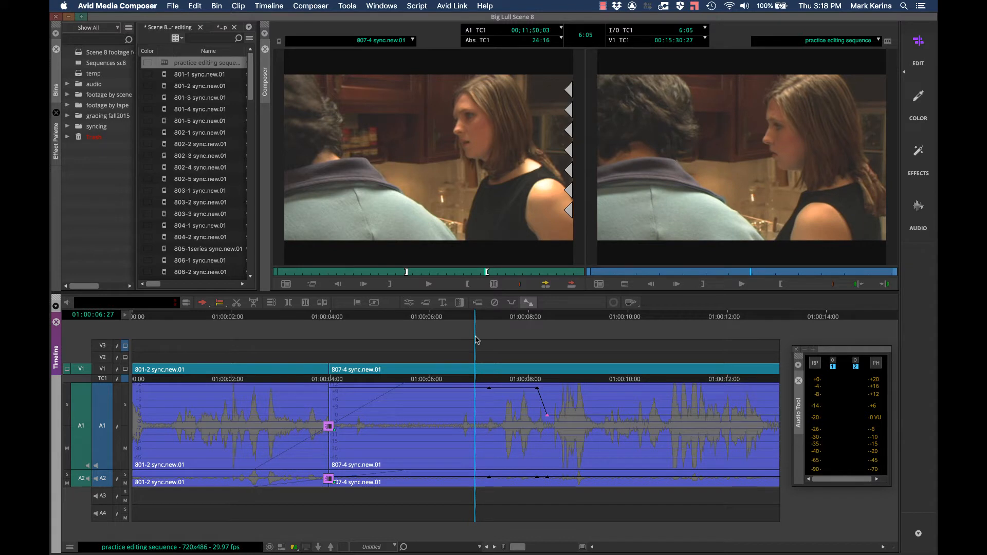
{"action": "key", "text": "space"}
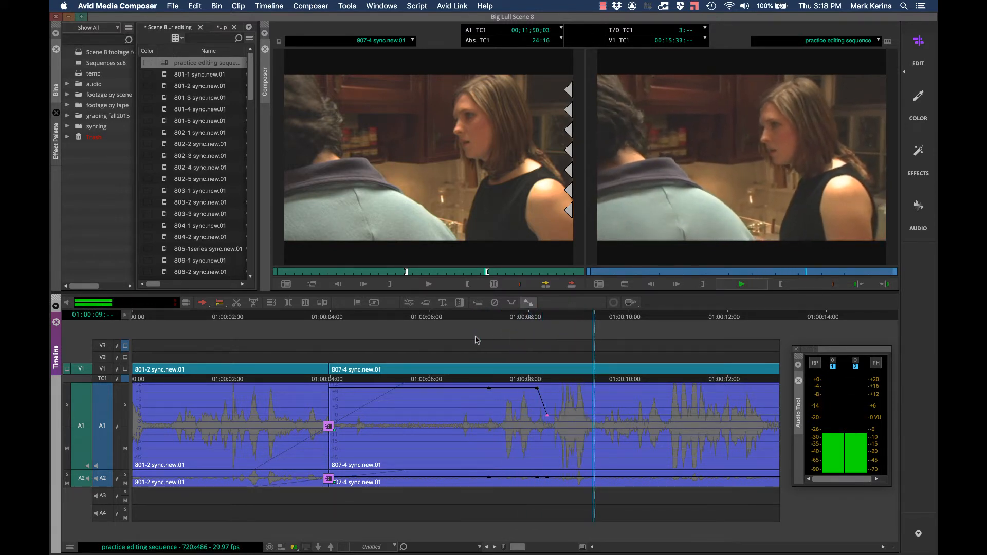
{"action": "key", "text": "space"}
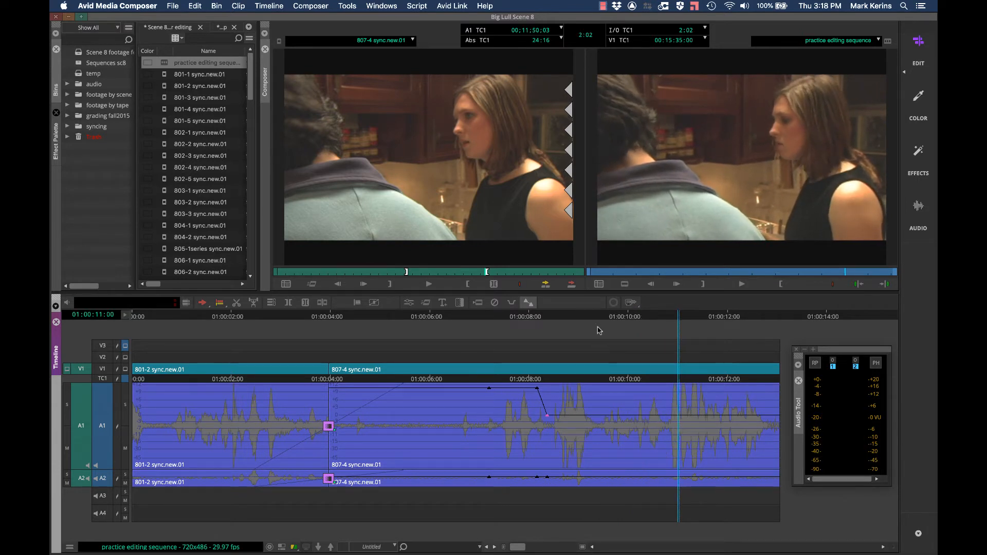
- Add volume keyframes at 01:00:09:11 and 01:00:09:16, raise the second on A1 slightly above the level before the drop, and play the result
{"action": "left_click", "coordinate": [597, 348]}
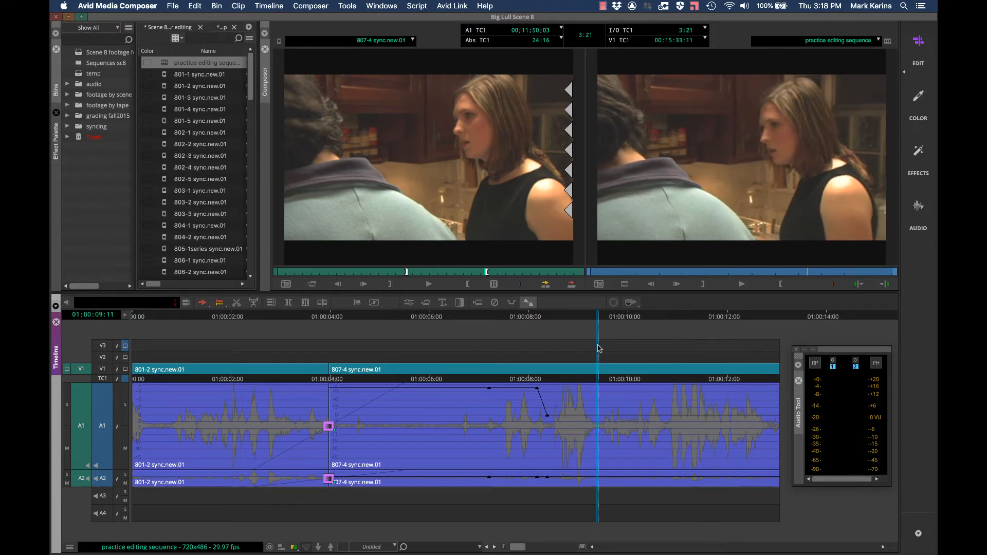
{"action": "key", "text": "apostrophe"}
{"action": "left_click", "coordinate": [606, 347]}
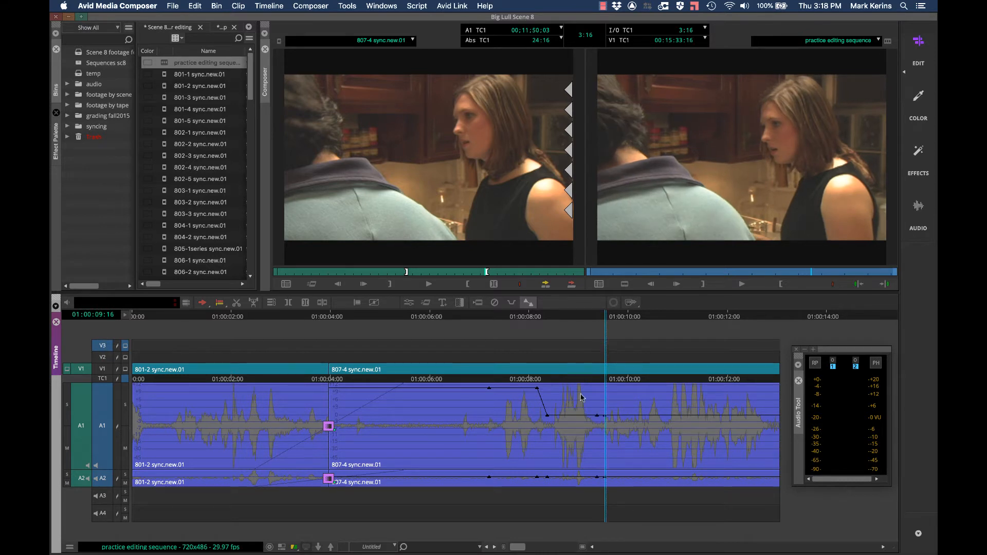
{"action": "left_click_drag", "start_coordinate": [603, 418], "coordinate": [602, 383]}
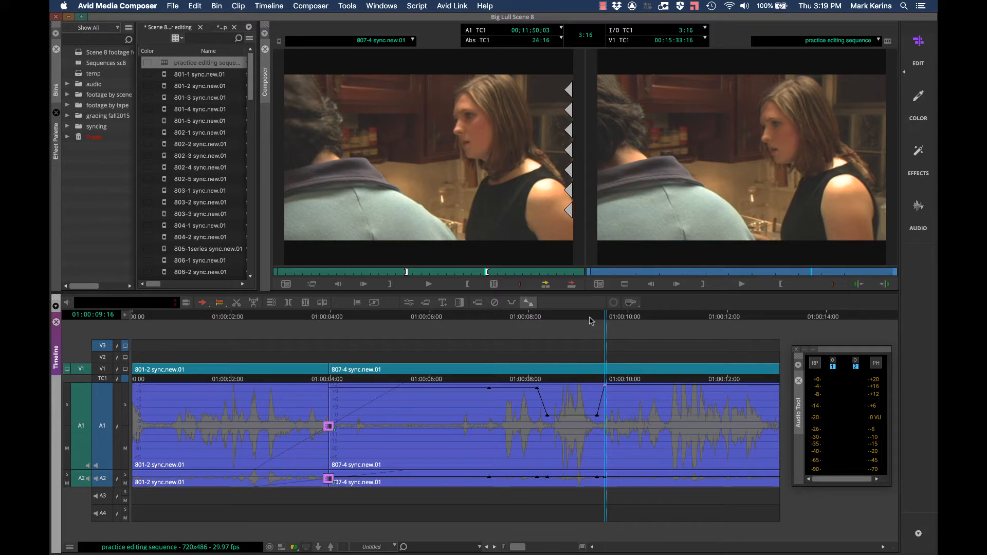
{"action": "key", "text": "space"}
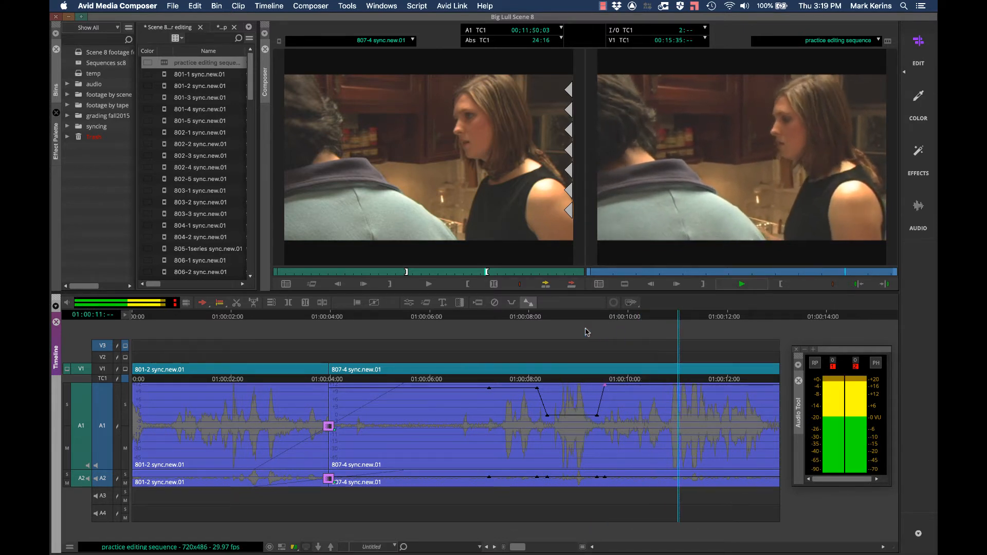
{"action": "key", "text": "space"}
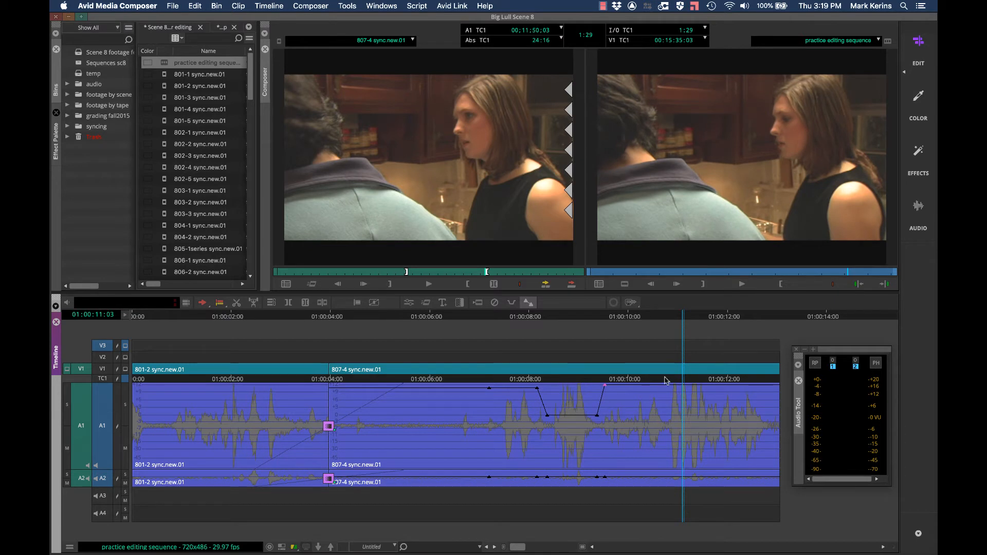
- Move the A1 volume keyframe at 01:00:08:05 earlier to 01:00:07:28 and lower it slightly for a more gradual drop
{"action": "left_click", "coordinate": [538, 393]}
{"action": "left_click", "coordinate": [537, 390]}
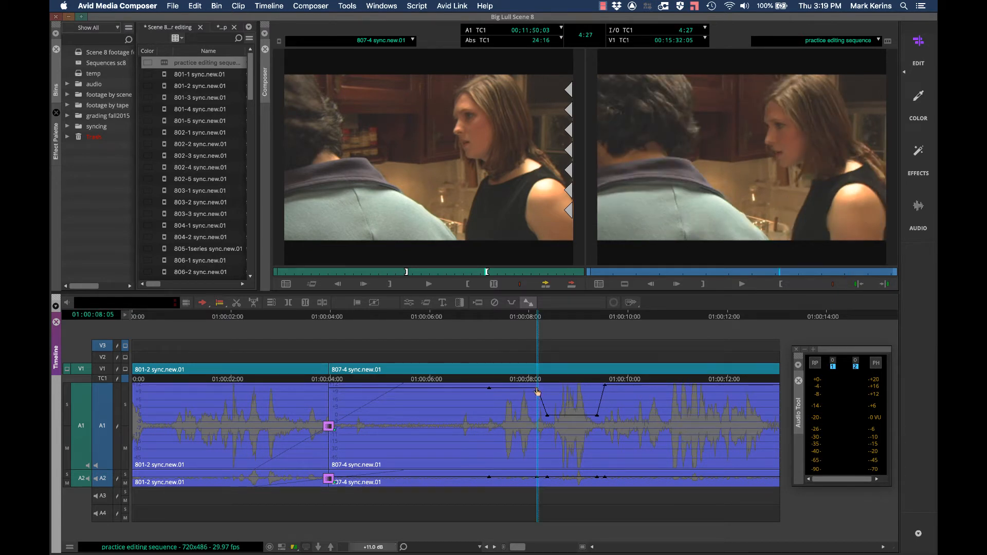
{"action": "left_click_drag", "start_coordinate": [551, 393], "coordinate": [526, 402]}
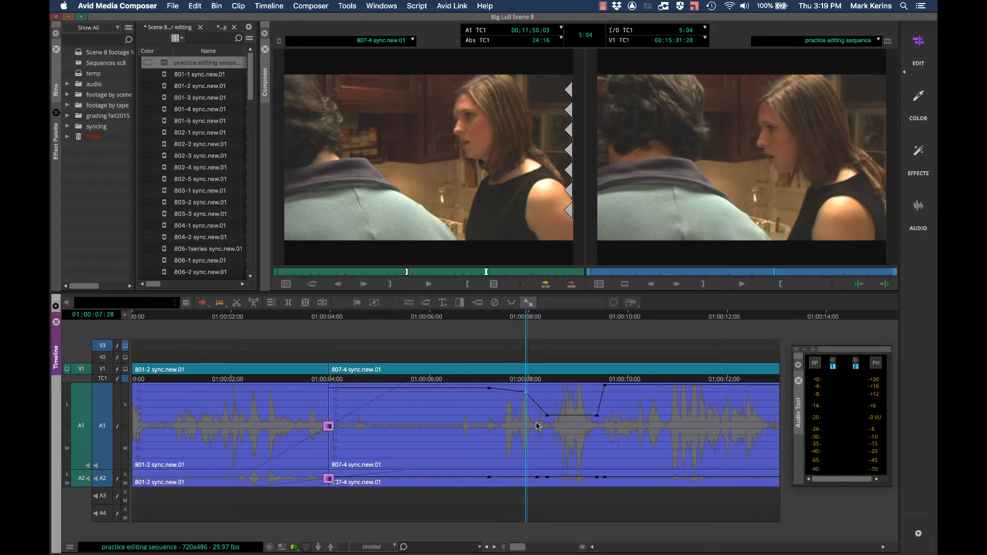
- Shift the two A1 volume keyframes at the end of the dip earlier, to 01:00:09:09 and 01:00:09:12
{"action": "left_click", "coordinate": [601, 348]}
{"action": "left_click_drag", "start_coordinate": [604, 348], "coordinate": [595, 355]}
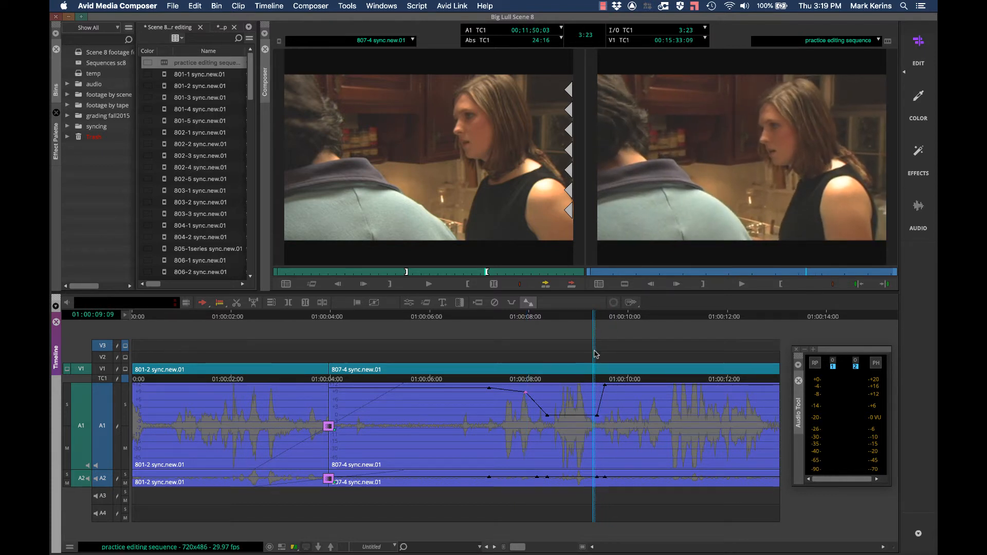
{"action": "mouse_move", "coordinate": [596, 416]}
{"action": "left_mouse_down"}
{"action": "mouse_move", "coordinate": [582, 409]}
{"action": "mouse_move", "coordinate": [595, 414]}
{"action": "mouse_move", "coordinate": [596, 405]}
{"action": "mouse_move", "coordinate": [596, 435]}
{"action": "mouse_move", "coordinate": [597, 420]}
{"action": "left_mouse_up"}
{"action": "left_click_drag", "start_coordinate": [596, 419], "coordinate": [600, 389]}
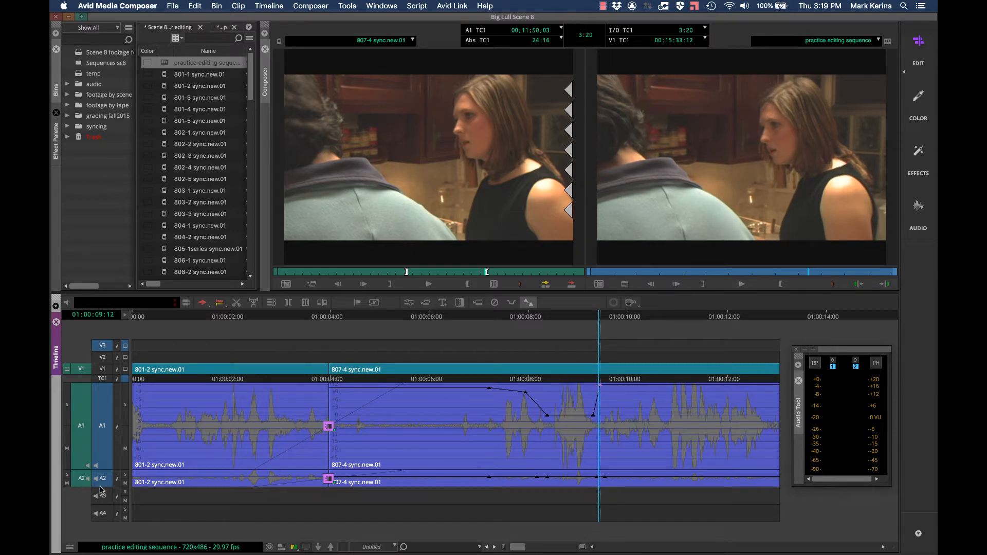
- Enlarge track A2 to compare its waveform and volume keyframes with those of A1, and shrink the track again
{"action": "left_click_drag", "start_coordinate": [99, 486], "coordinate": [100, 553]}
{"action": "scroll", "coordinate": [164, 421], "scroll_direction": "up", "scroll_amount": 3}
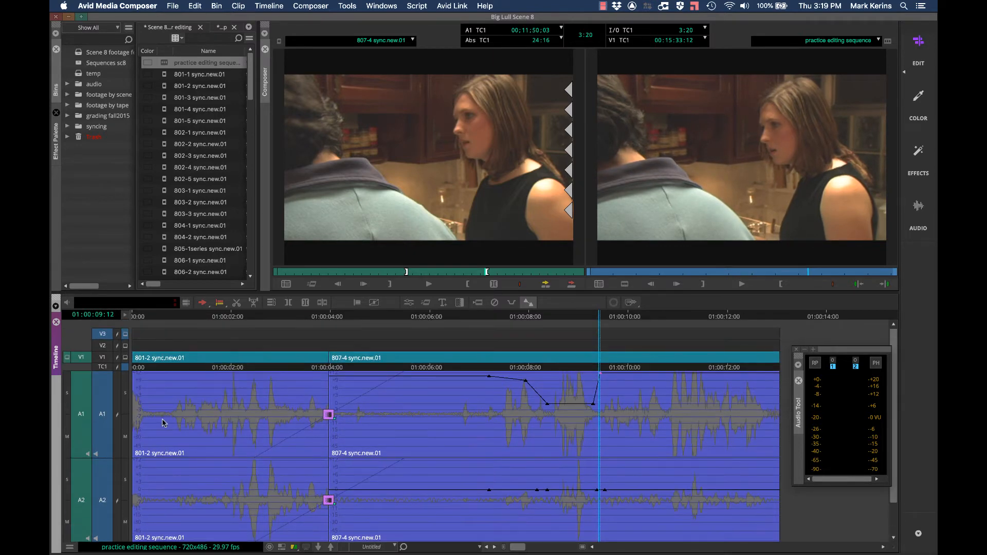
{"action": "scroll", "coordinate": [164, 421], "scroll_direction": "down", "scroll_amount": 3}
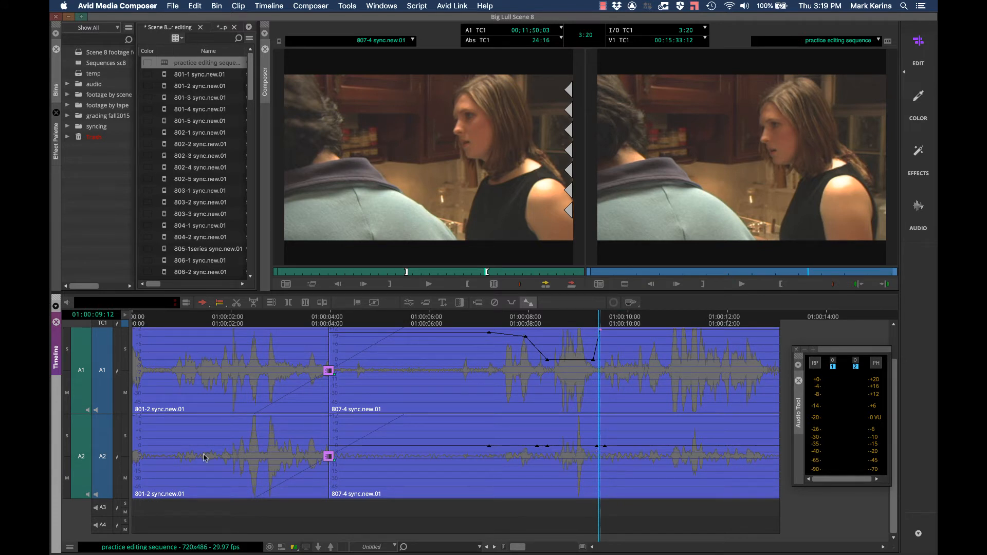
{"action": "scroll", "coordinate": [522, 410], "scroll_direction": "up", "scroll_amount": 3}
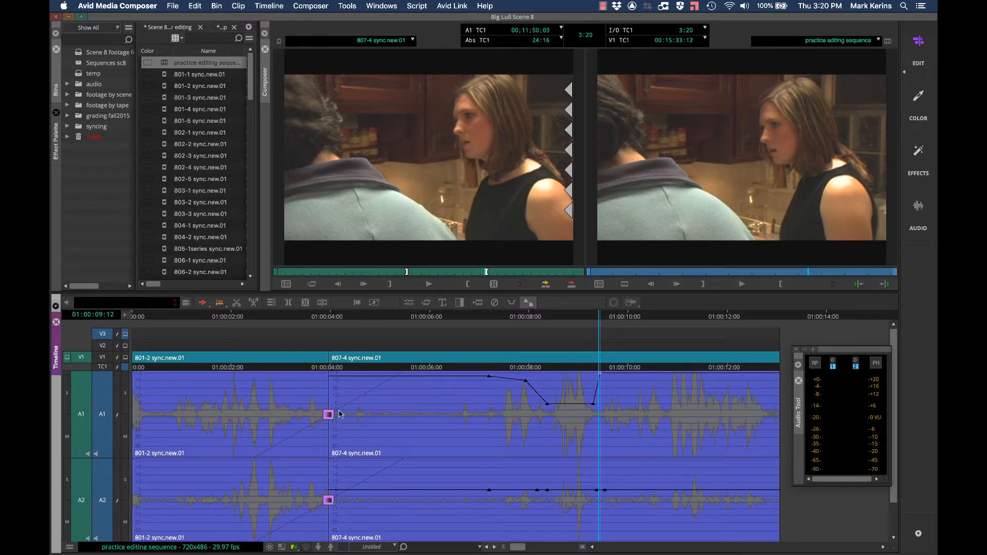
{"action": "scroll", "coordinate": [341, 419], "scroll_direction": "down", "scroll_amount": 2}
{"action": "scroll", "coordinate": [340, 419], "scroll_direction": "up", "scroll_amount": 2}
{"action": "scroll", "coordinate": [341, 419], "scroll_direction": "down", "scroll_amount": 2}
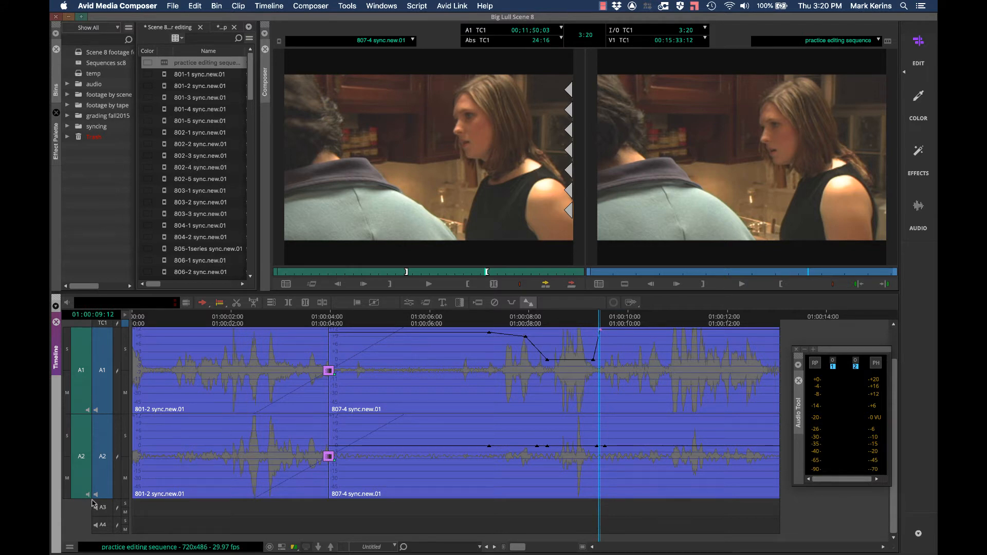
{"action": "left_click_drag", "start_coordinate": [105, 498], "coordinate": [104, 442]}
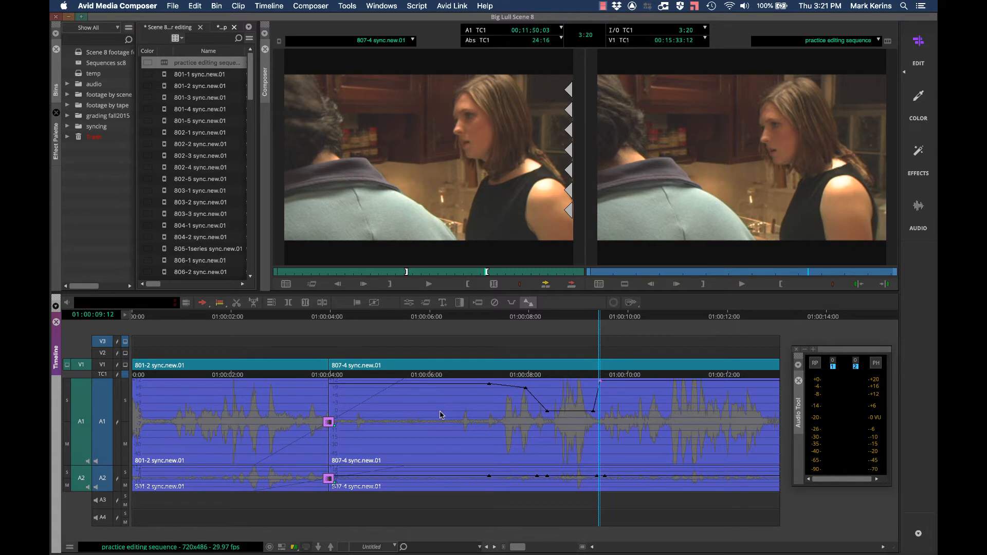
{"action": "left_click", "coordinate": [276, 6]}
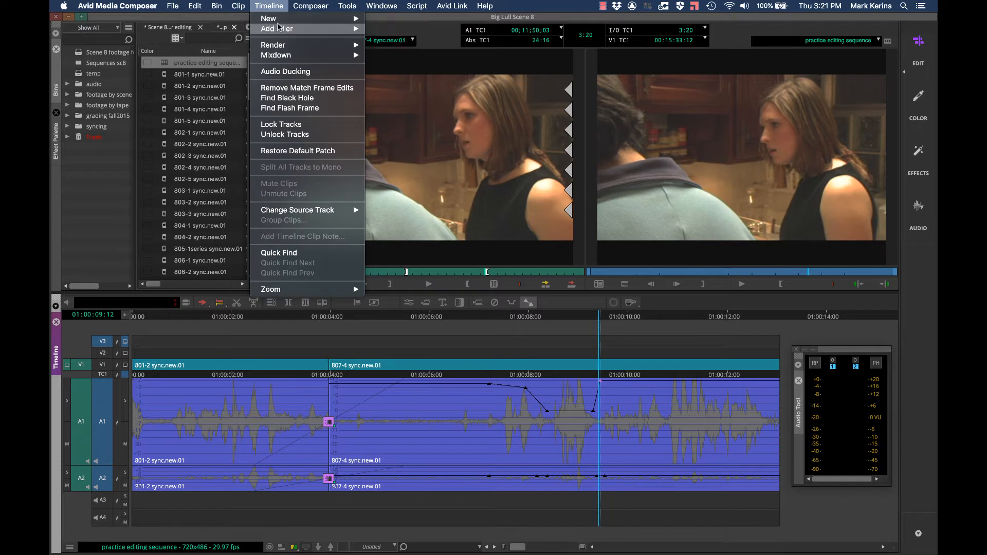
{"action": "mouse_move", "coordinate": [281, 21]}
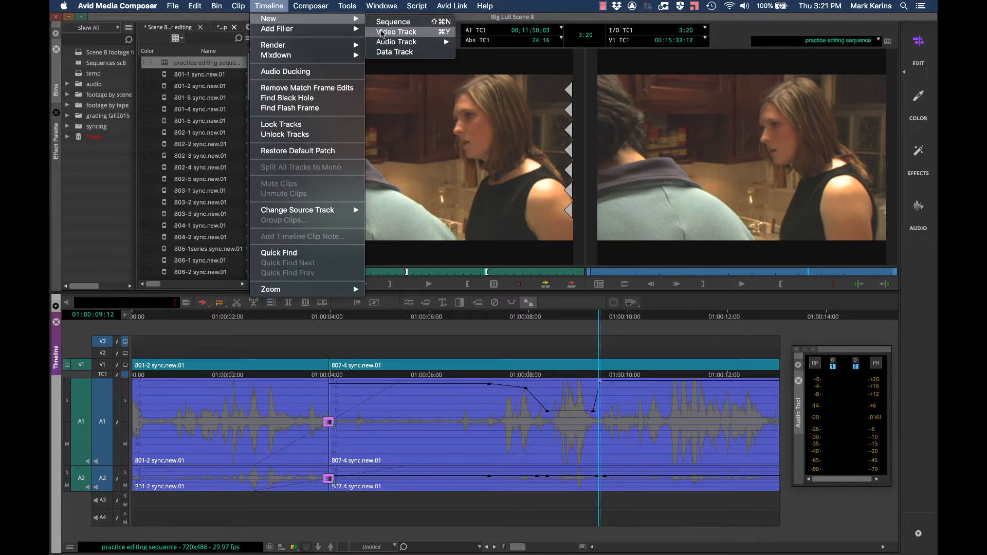
{"action": "mouse_move", "coordinate": [397, 44]}
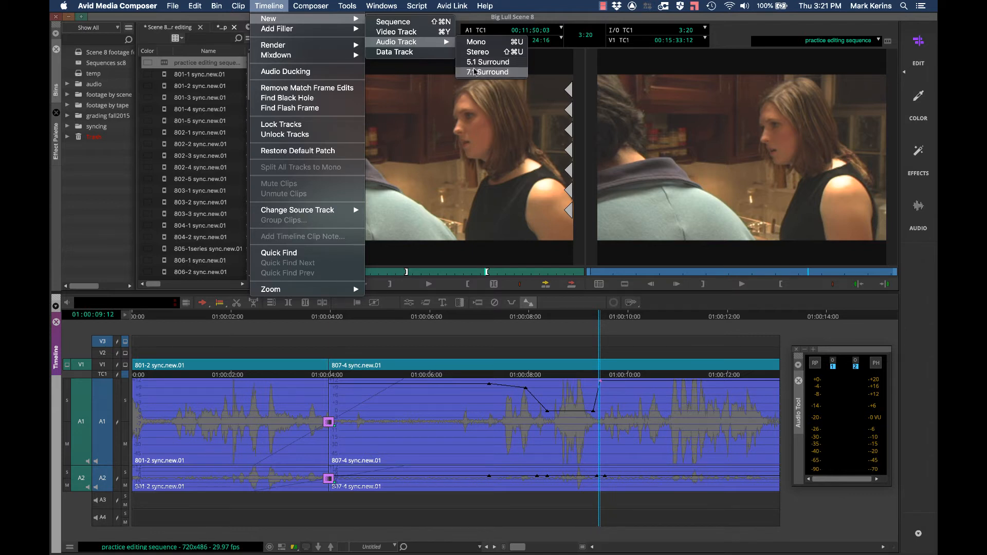
{"action": "left_click", "coordinate": [383, 3]}
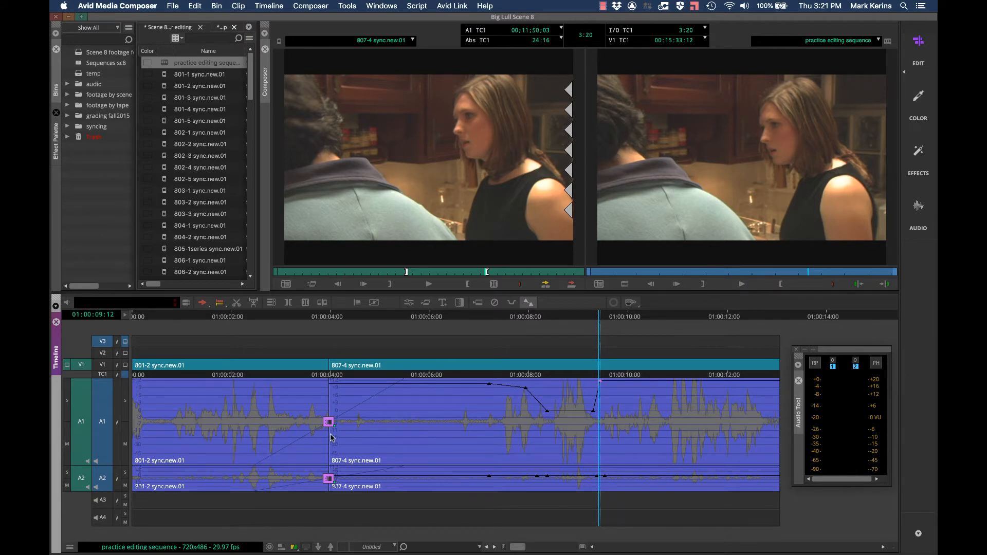
- Show the clip gain controls on the audio tracks and set the A1 gain of clip 807-4 to +4.0 dB
{"action": "left_click", "coordinate": [69, 548]}
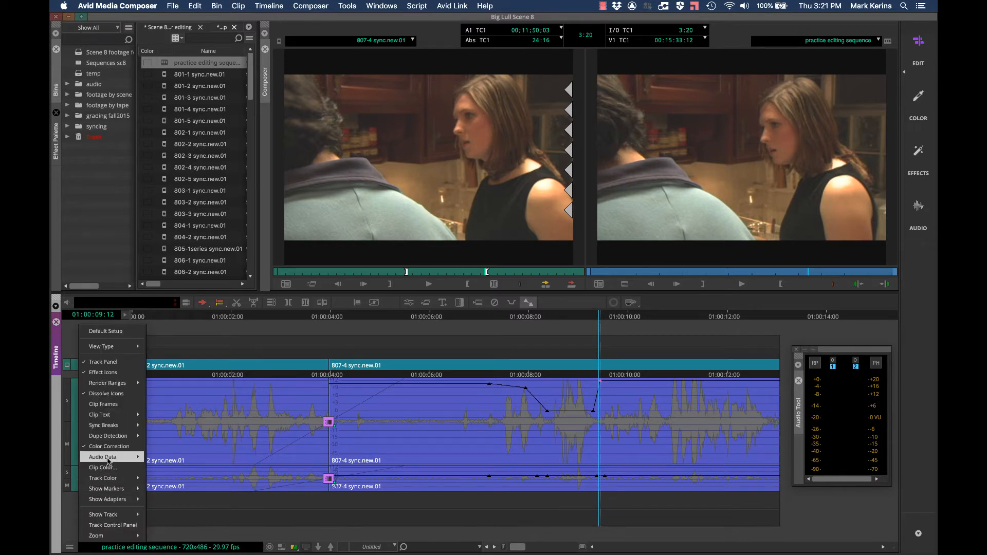
{"action": "mouse_move", "coordinate": [108, 458]}
{"action": "left_click", "coordinate": [161, 478]}
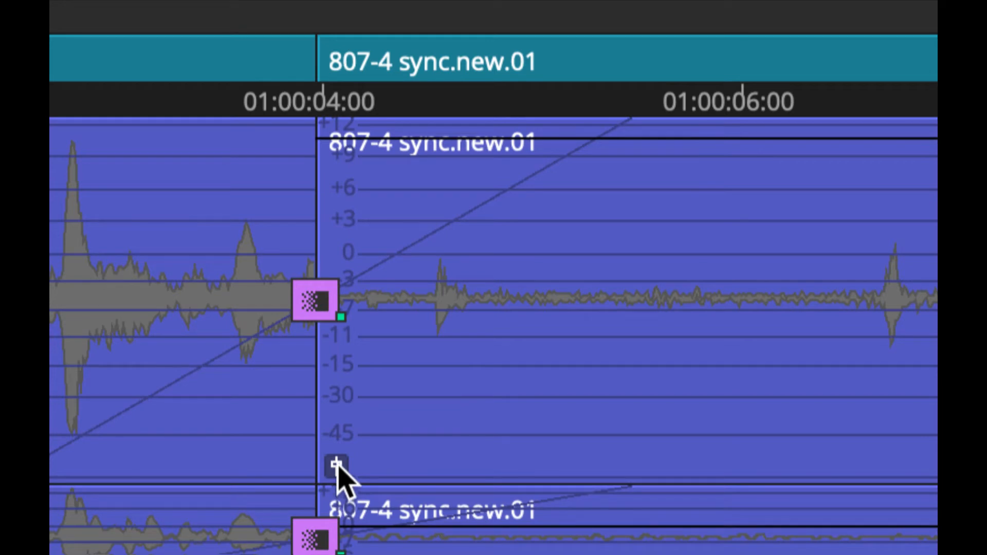
{"action": "left_click", "coordinate": [337, 466]}
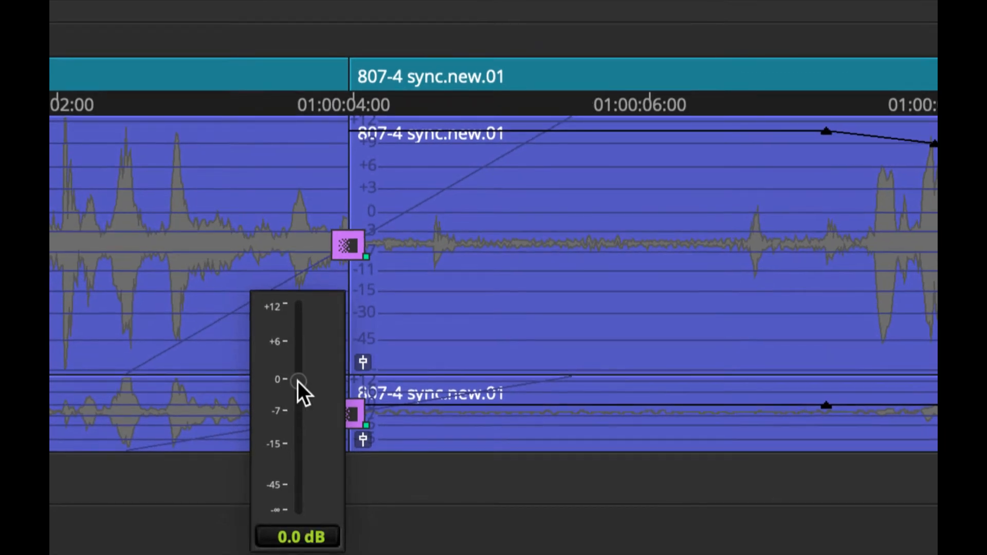
{"action": "left_click_drag", "start_coordinate": [297, 381], "coordinate": [302, 354]}
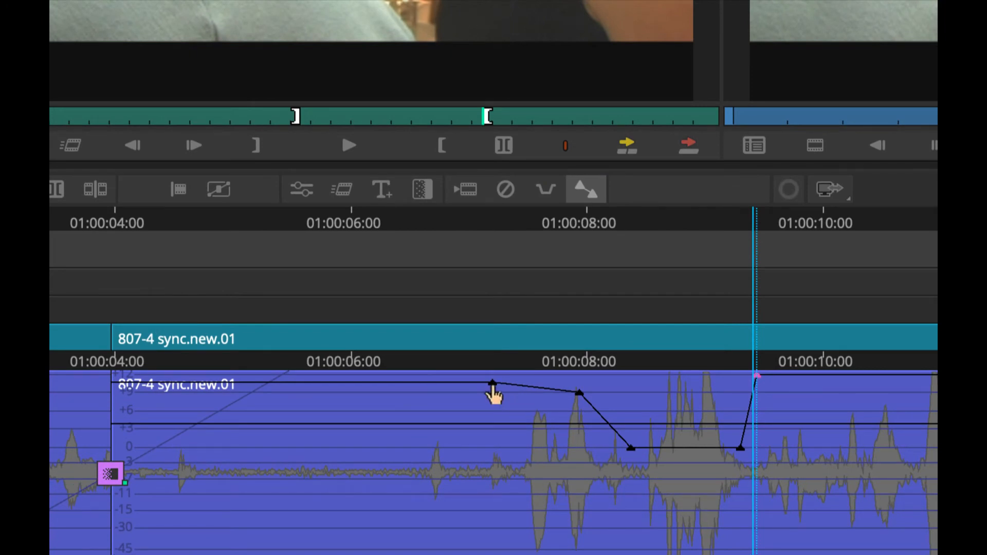
{"action": "left_click", "coordinate": [495, 353]}
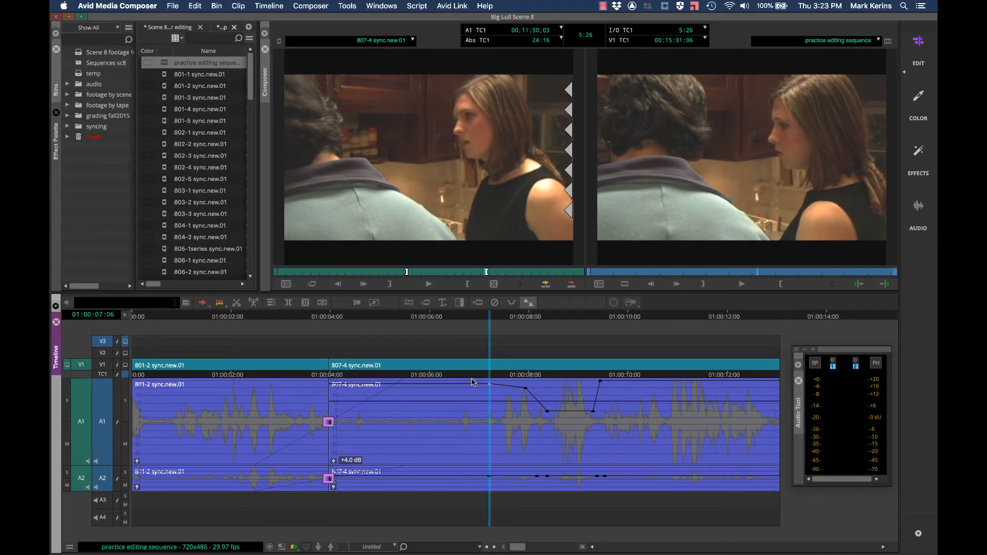
- Split clip 801-2 on A1 with an edit at 01:00:00:22, ahead of the first dialogue
{"action": "left_click", "coordinate": [249, 319]}
{"action": "left_click_drag", "start_coordinate": [249, 320], "coordinate": [169, 329]}
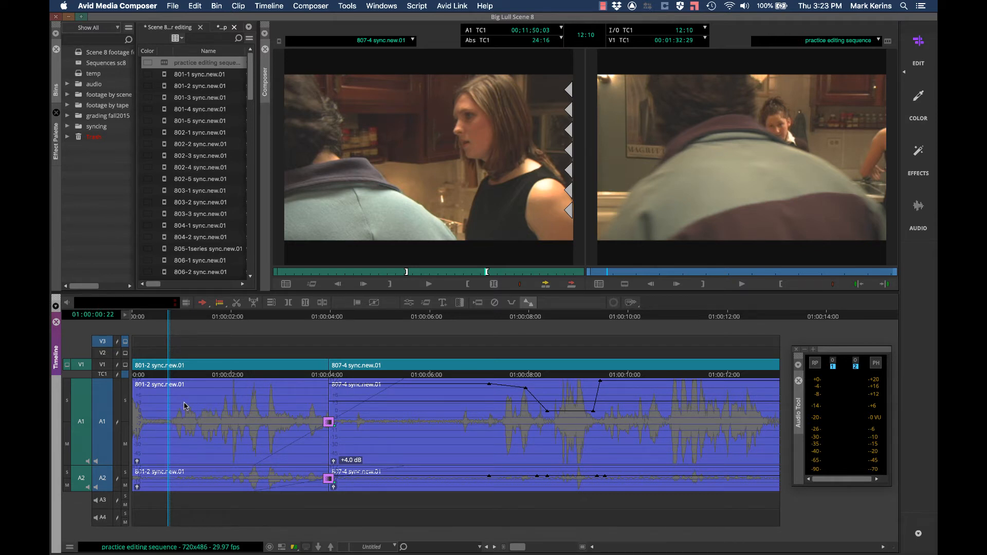
{"action": "key", "text": "0"}
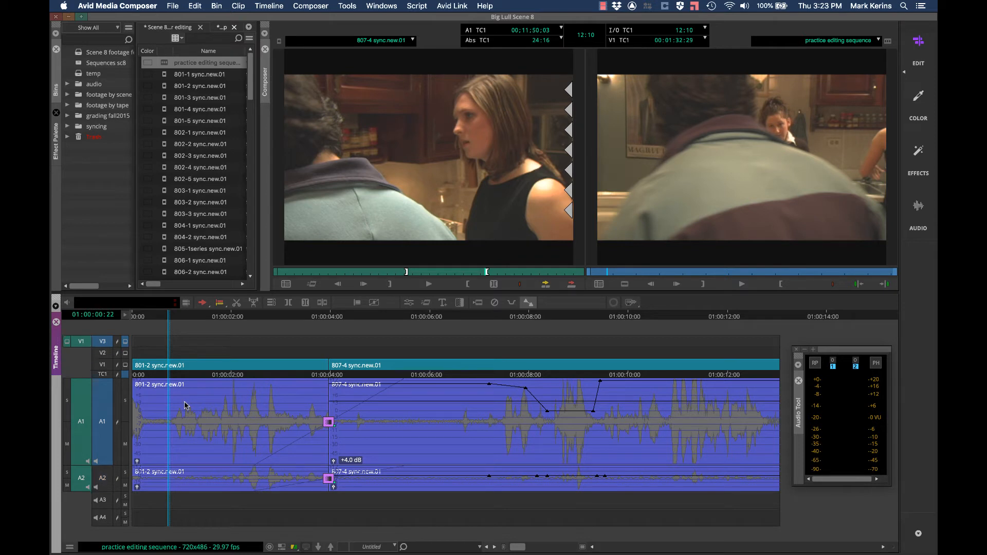
{"action": "key", "text": "h"}
{"action": "key", "text": "ctrl+]"}
- Set the A1 clip gain to -13.8 dB before the new cut in 801-2 and to +1.0 dB after it
{"action": "left_click", "coordinate": [136, 462]}
{"action": "left_click_drag", "start_coordinate": [136, 463], "coordinate": [123, 494]}
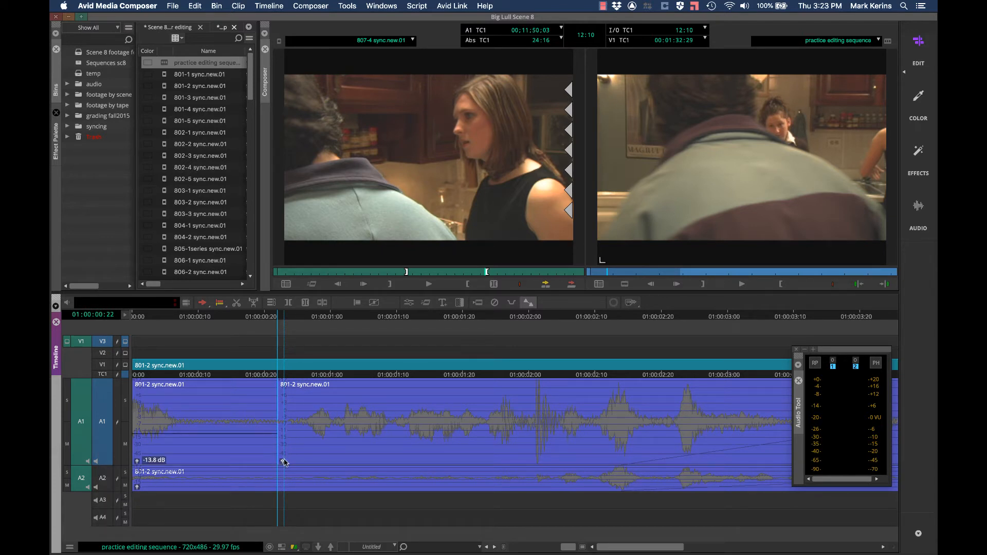
{"action": "left_click", "coordinate": [281, 461]}
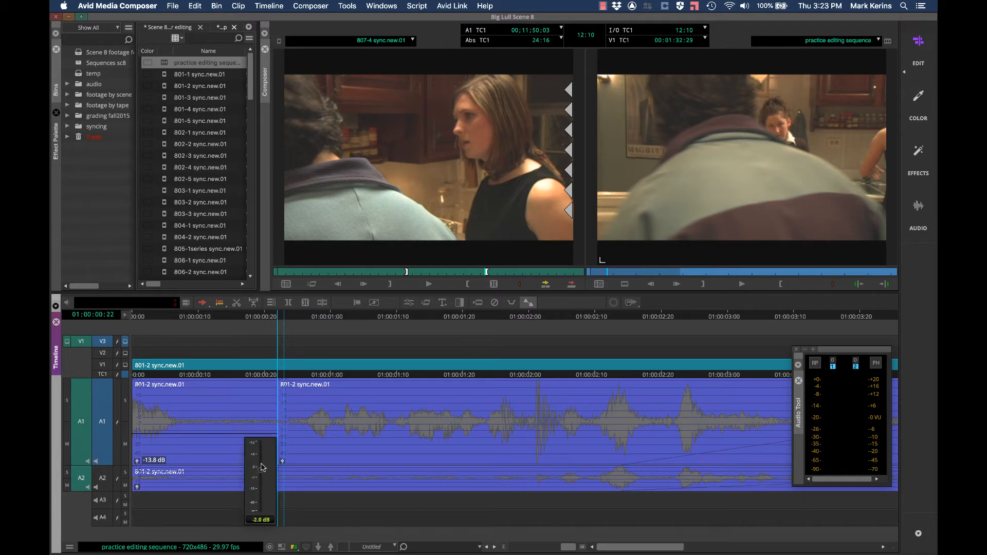
{"action": "left_click_drag", "start_coordinate": [261, 461], "coordinate": [261, 460]}
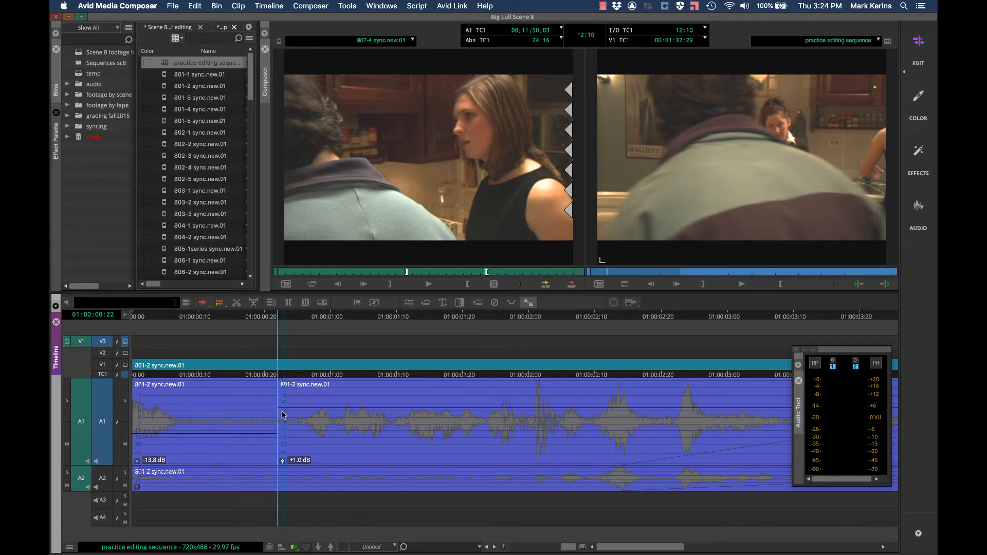
- Play the opening of the sequence across the A1 cut to hear the gain change
{"action": "left_click", "coordinate": [231, 340]}
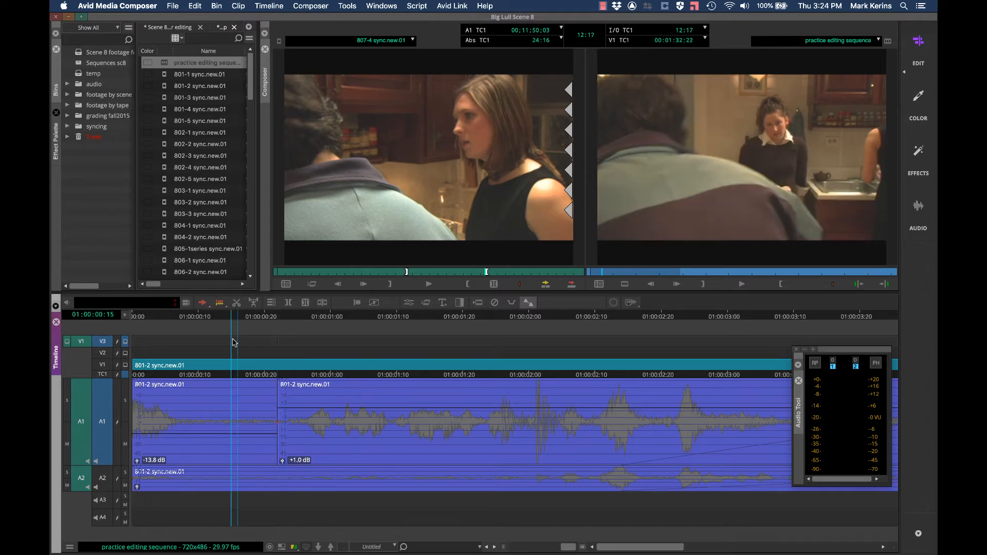
{"action": "left_click", "coordinate": [147, 341]}
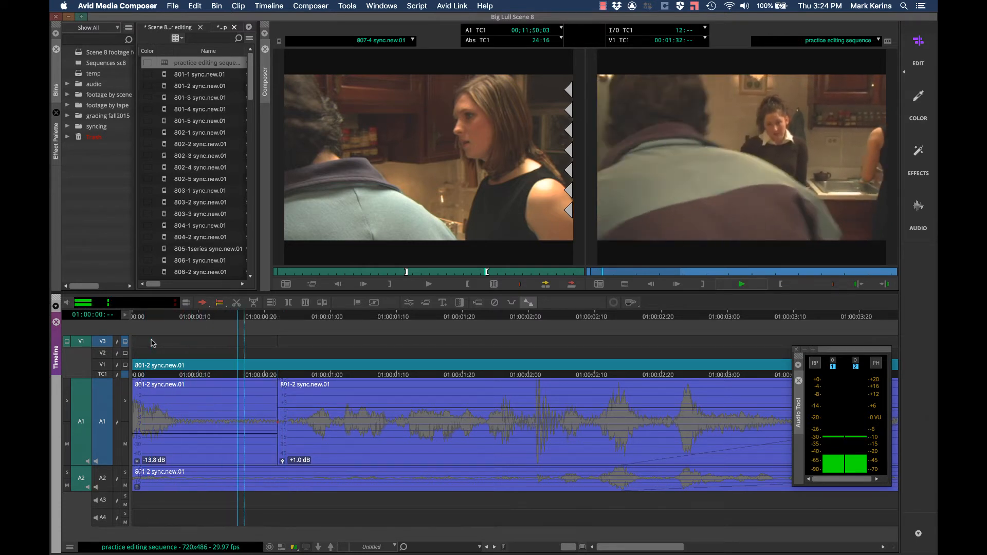
{"action": "key", "text": "space"}
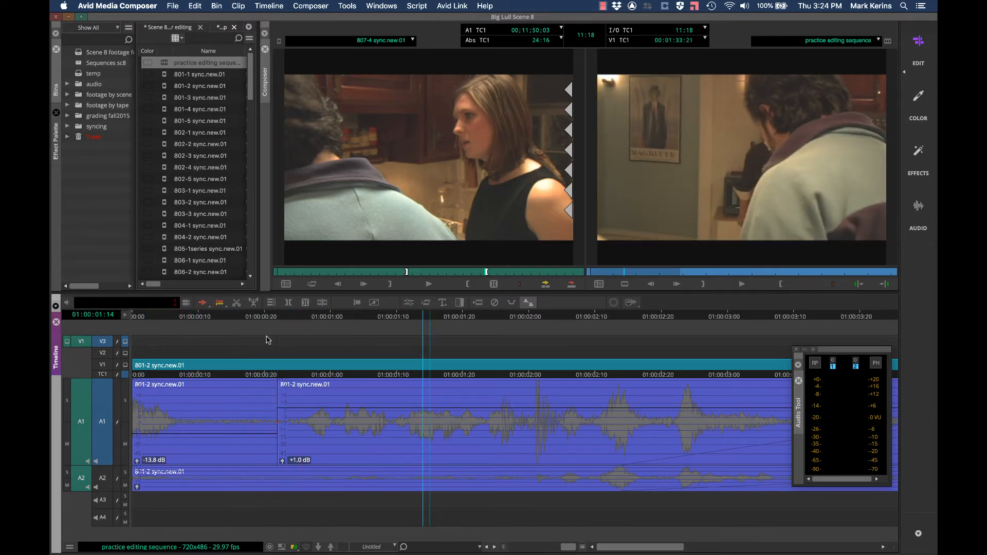
- Add a 10-frame dissolve on A1 at the 01:00:00:22 cut, starting 5 frames before the cut
{"action": "mouse_move", "coordinate": [267, 339]}
{"action": "left_mouse_down"}
{"action": "mouse_move", "coordinate": [253, 339]}
{"action": "mouse_move", "coordinate": [274, 338]}
{"action": "left_mouse_up"}
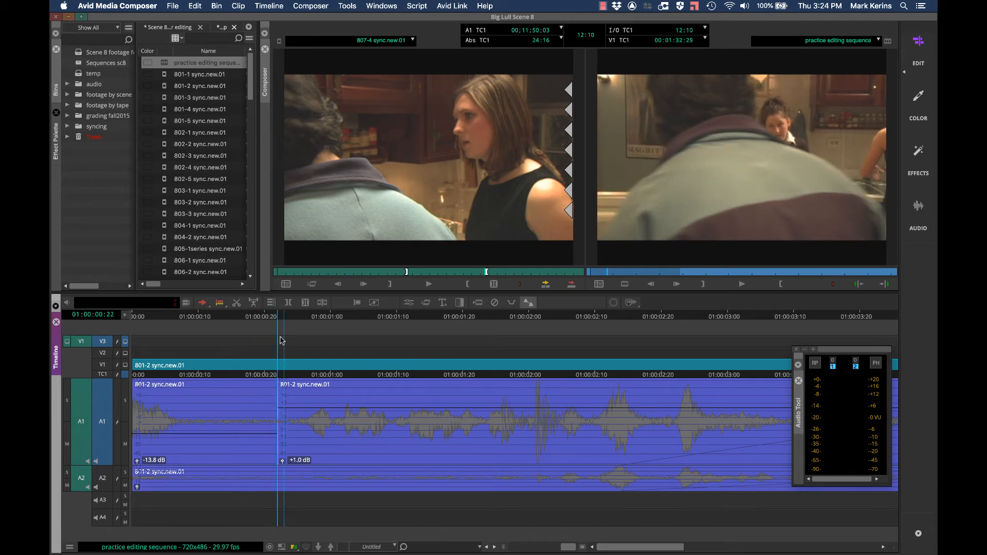
{"action": "key", "text": "backslash"}
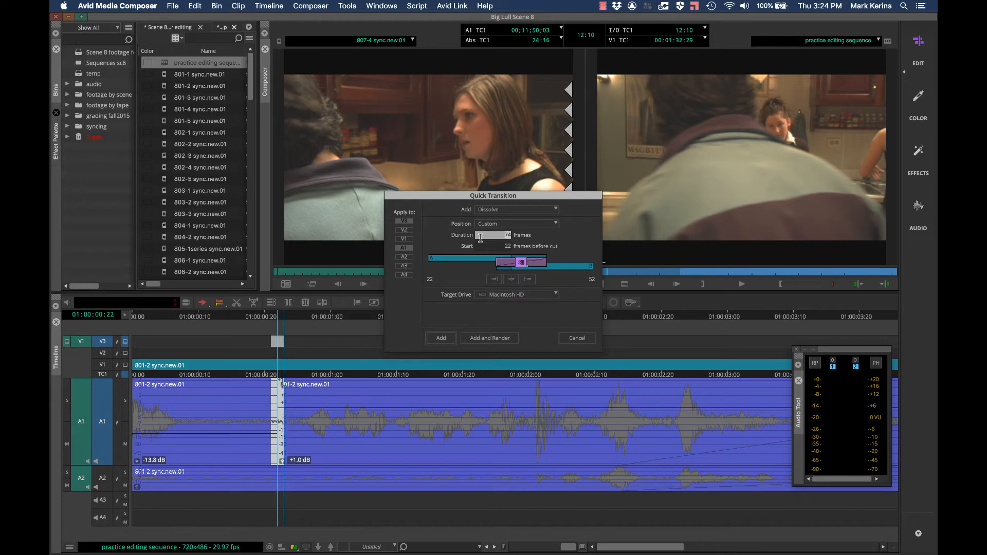
{"action": "type", "text": "10"}
{"action": "left_click", "coordinate": [507, 246]}
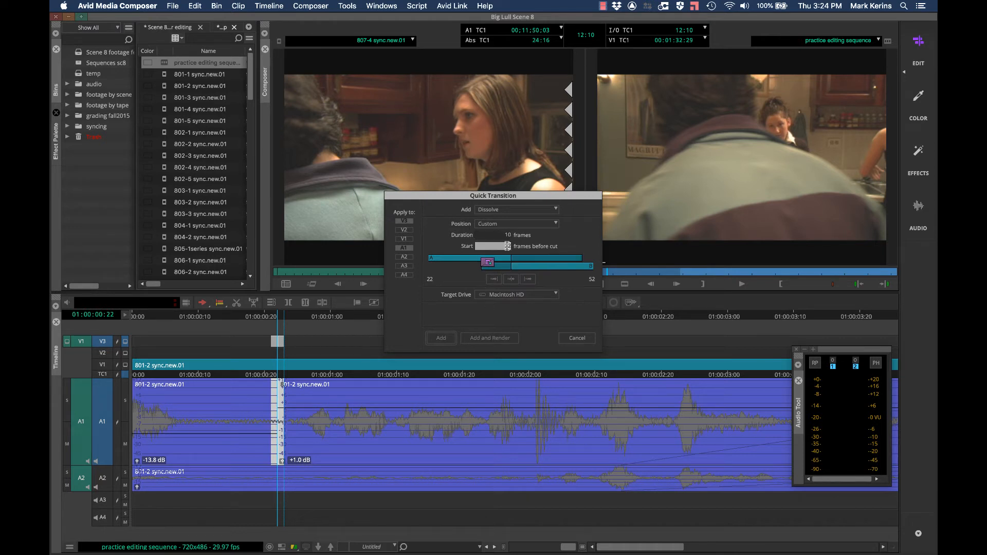
{"action": "type", "text": "5"}
{"action": "left_click", "coordinate": [472, 340]}
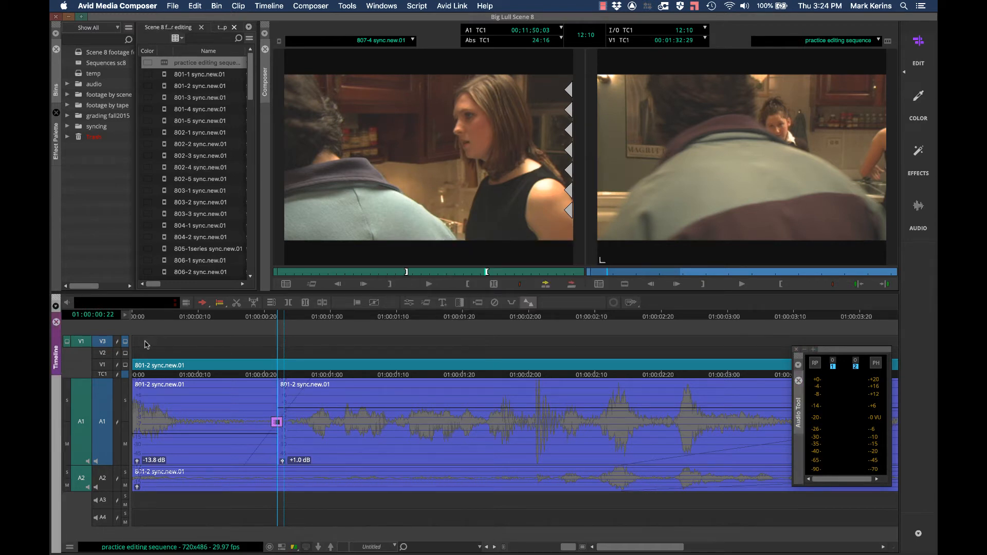
- Move the last A1 volume keyframe of clip 807-4 to 01:00:12:26 and lower it to -50.0 dB for a gradual fade-out
{"action": "key", "text": "Home"}
{"action": "key", "text": "Up"}
{"action": "key", "text": "Up"}
{"action": "key", "text": "Up"}
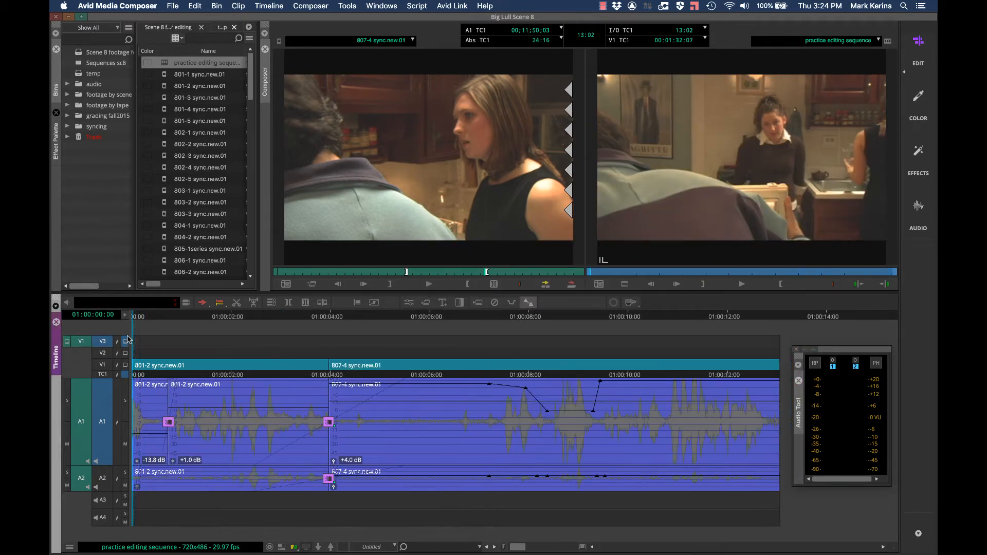
{"action": "key", "text": "Down"}
{"action": "left_click_drag", "start_coordinate": [600, 384], "coordinate": [729, 461]}
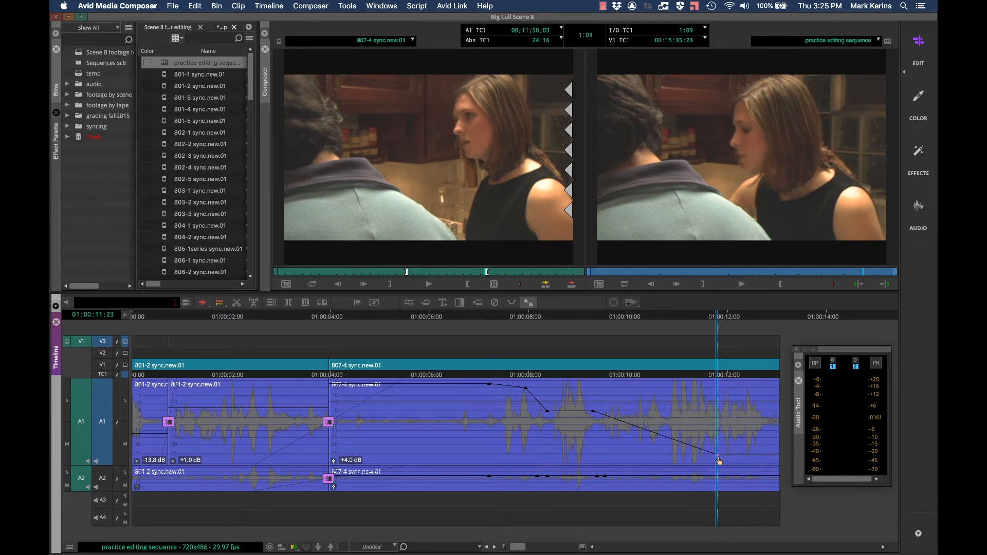
{"action": "key", "text": "space"}
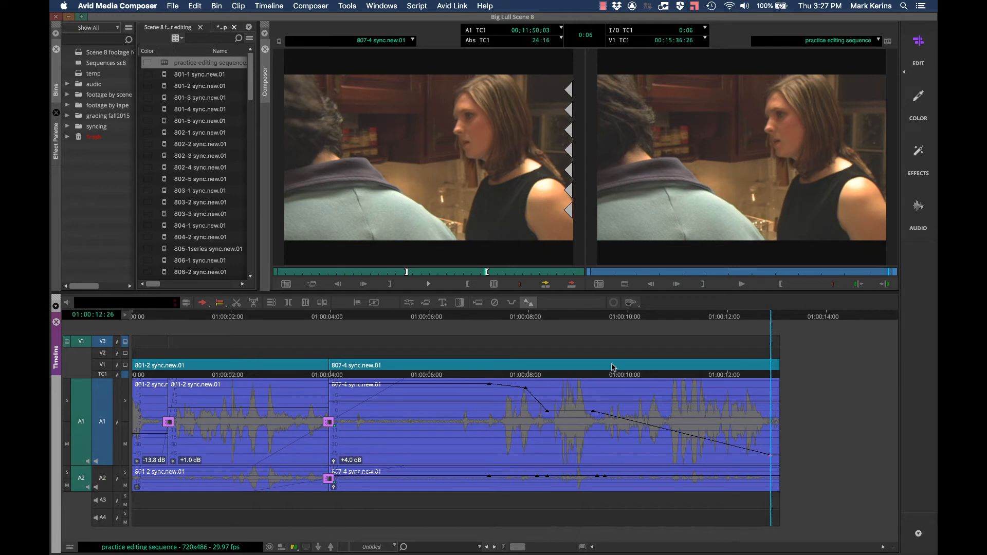
- Move the last A1 volume keyframe about four frames earlier, towards the end of the final line's waveform
{"action": "key", "text": "super+]"}
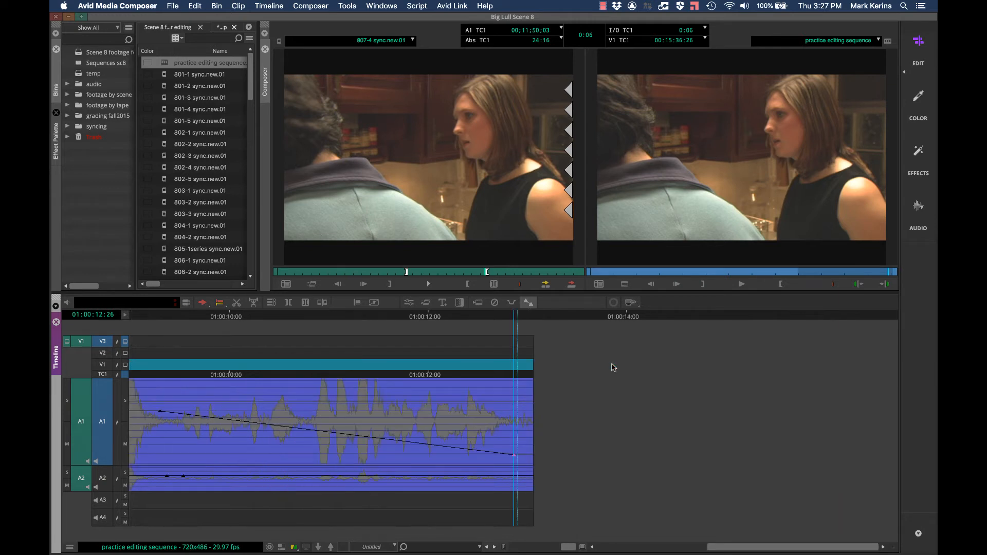
{"action": "key", "text": "super+]"}
{"action": "key", "text": "super+]"}
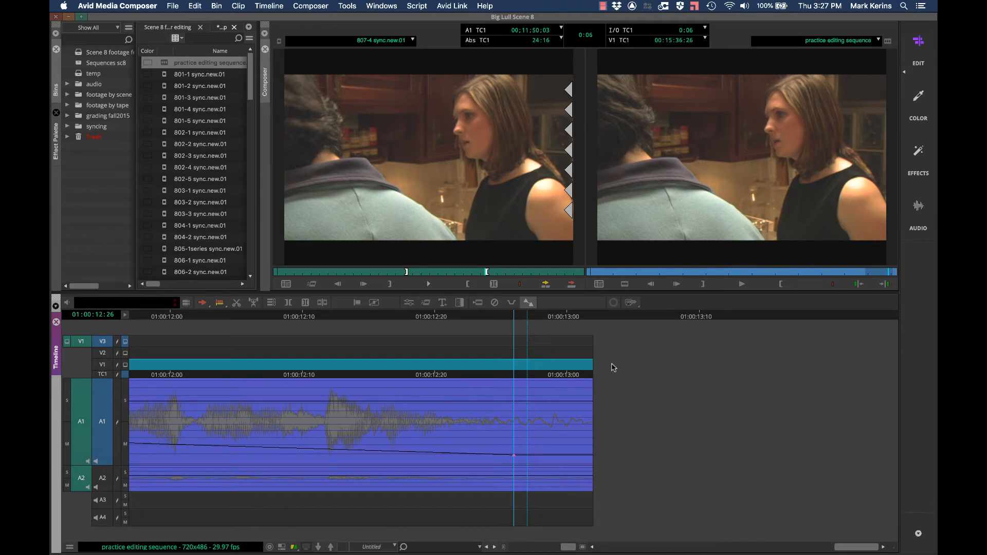
{"action": "key", "text": "Left"}
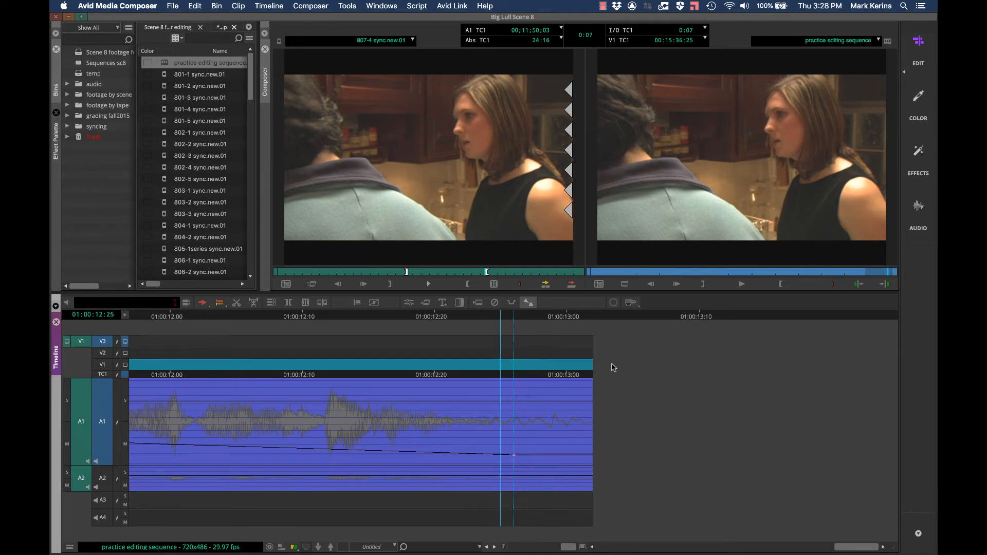
{"action": "key", "text": "Left"}
{"action": "key", "text": "Right"}
{"action": "key", "text": "Left"}
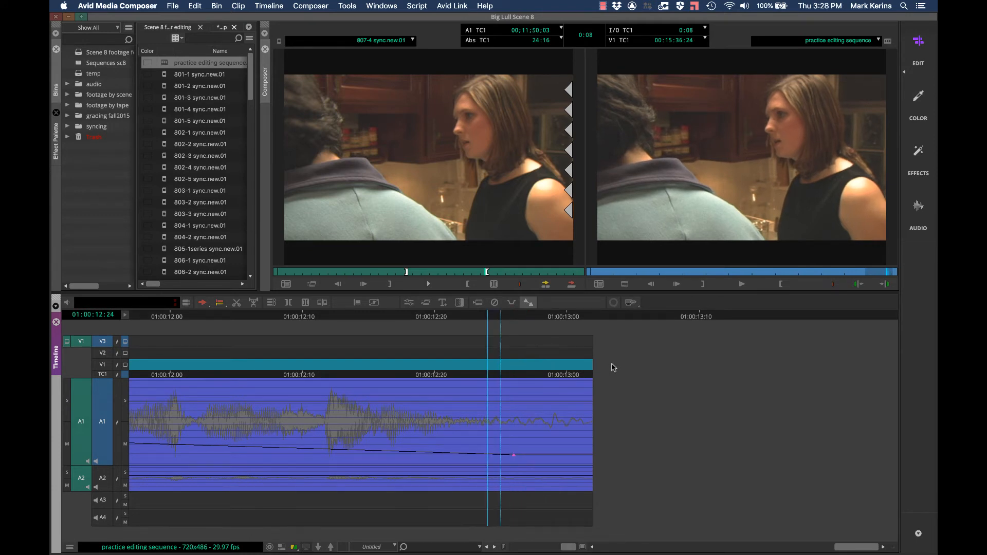
{"action": "key", "text": "Left"}
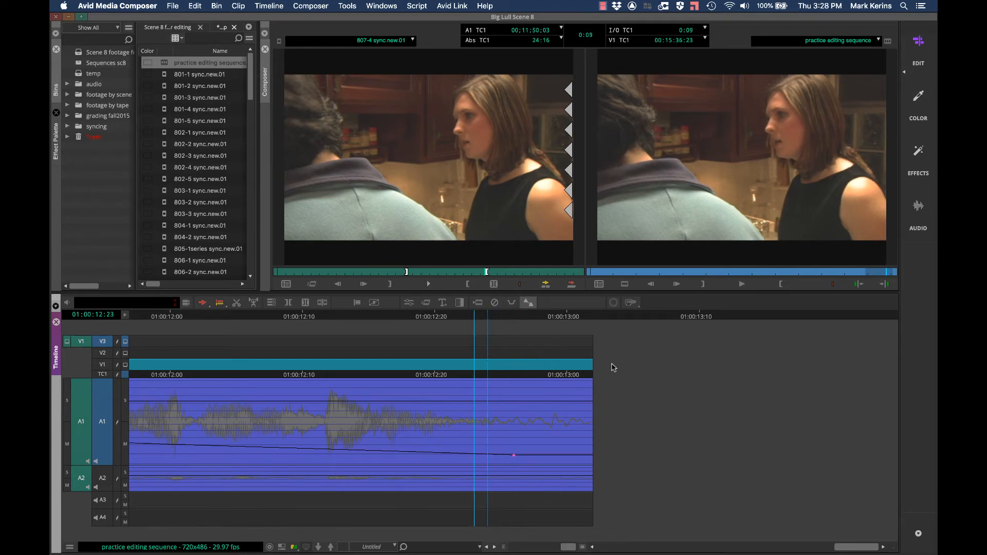
{"action": "left_click", "coordinate": [514, 457]}
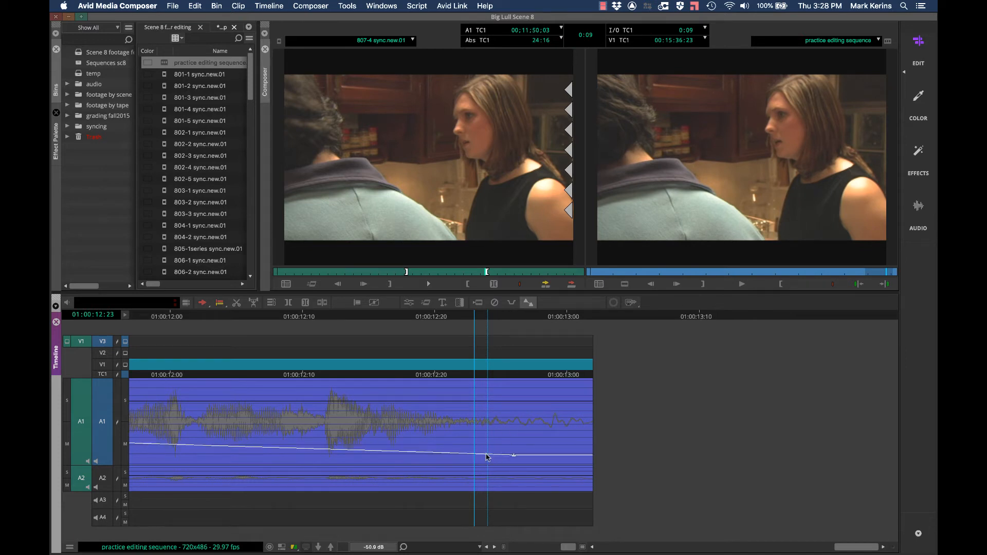
{"action": "left_click_drag", "start_coordinate": [502, 459], "coordinate": [461, 458]}
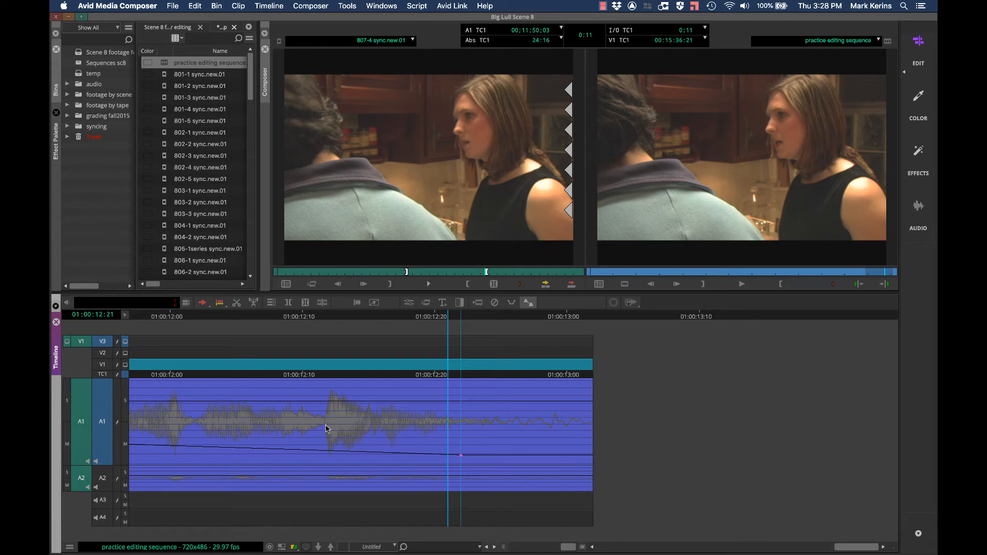
- Examine the A1 waveform frame by frame around 01:00:12:11 and compare it with the clip's overall waveform and volume curve
{"action": "left_click", "coordinate": [329, 340]}
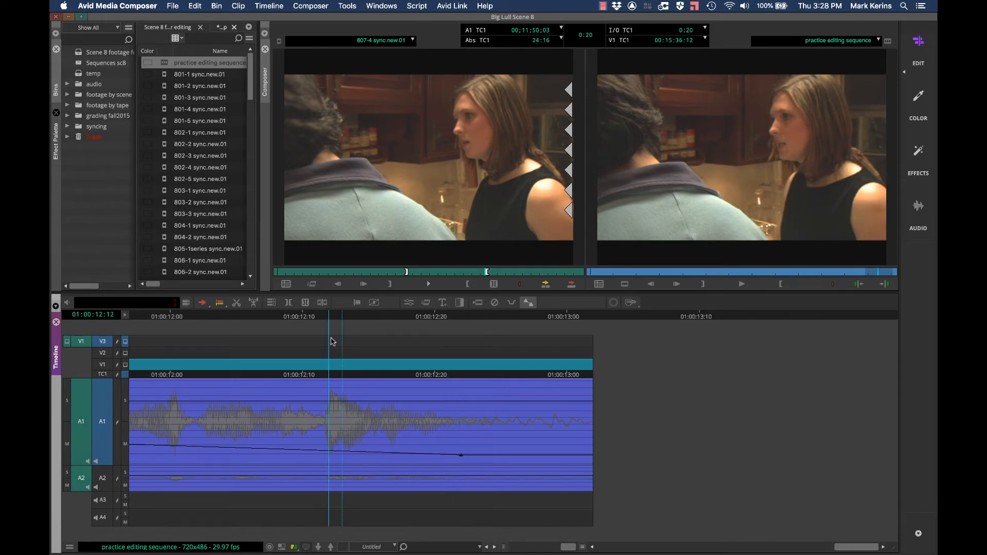
{"action": "key", "text": "super+bracketright"}
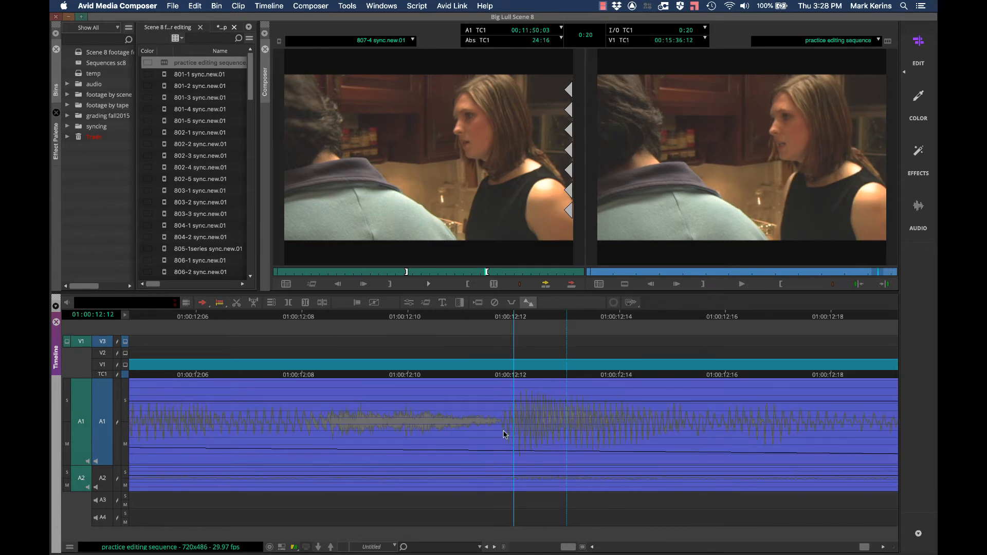
{"action": "key", "text": "Left"}
{"action": "key", "text": "Right"}
{"action": "key", "text": "Left"}
{"action": "key", "text": "super+bracketleft"}
{"action": "key", "text": "super+bracketleft"}
{"action": "key", "text": "super+bracketleft"}
{"action": "key", "text": "super+bracketleft"}
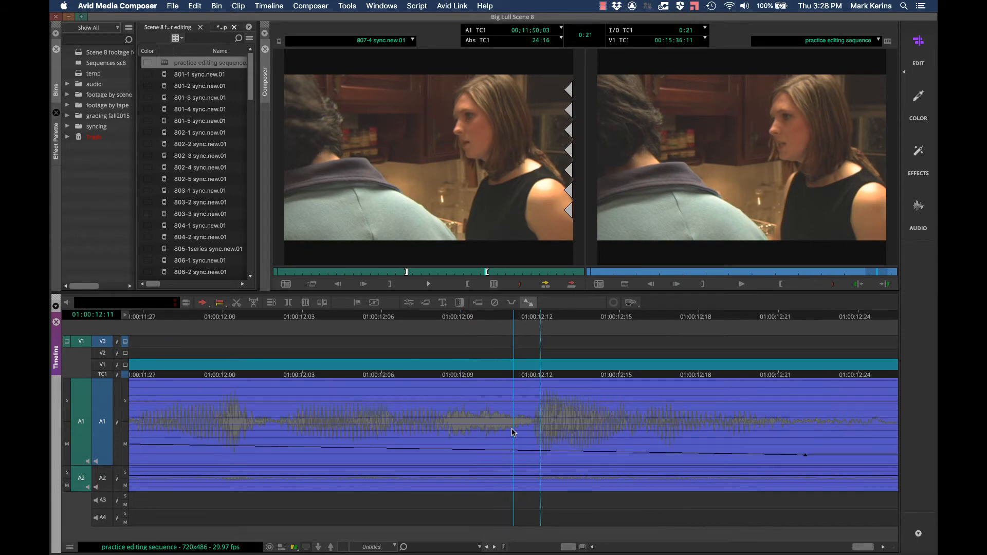
{"action": "key", "text": "super+bracketleft"}
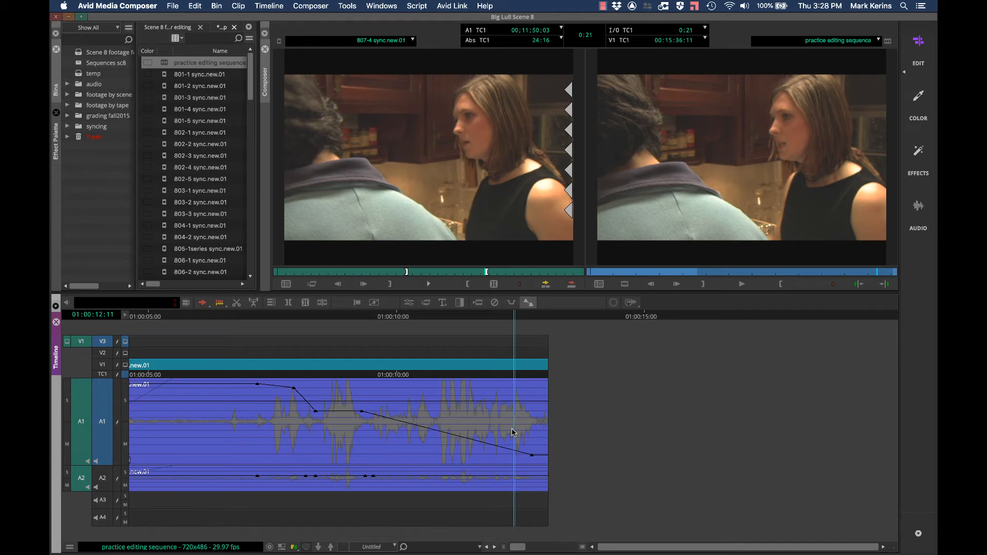
- Inspect the A1 waveform around 01:00:12:11 at sample detail, comparing it with the end of the clip and the whole sequence
{"action": "key", "text": "super+bracketright"}
{"action": "key", "text": "super+bracketright"}
{"action": "key", "text": "super+bracketright"}
{"action": "key", "text": "super+bracketright"}
{"action": "key", "text": "super+bracketright"}
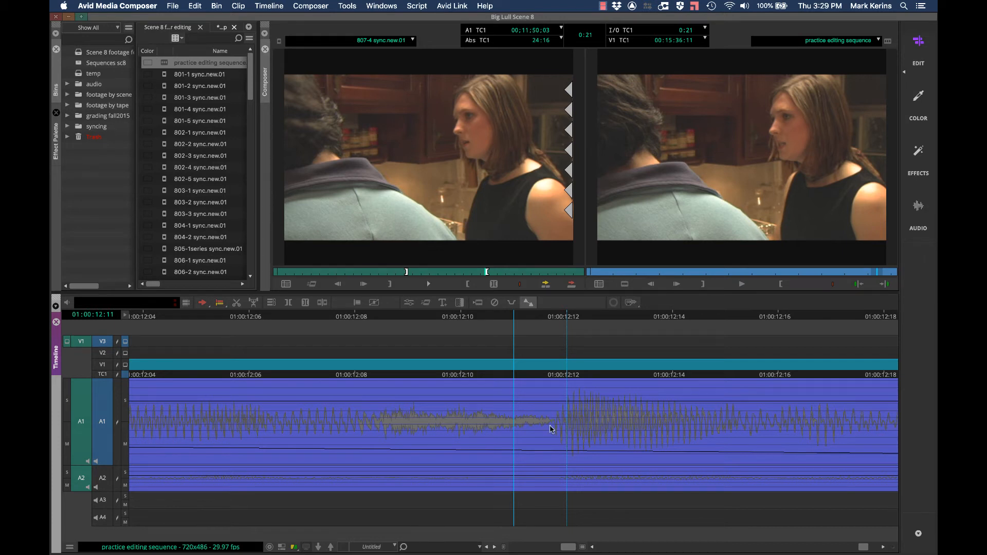
{"action": "key", "text": "super+["}
{"action": "key", "text": "super+["}
{"action": "key", "text": "super+["}
{"action": "key", "text": "super+["}
{"action": "key", "text": "super+["}
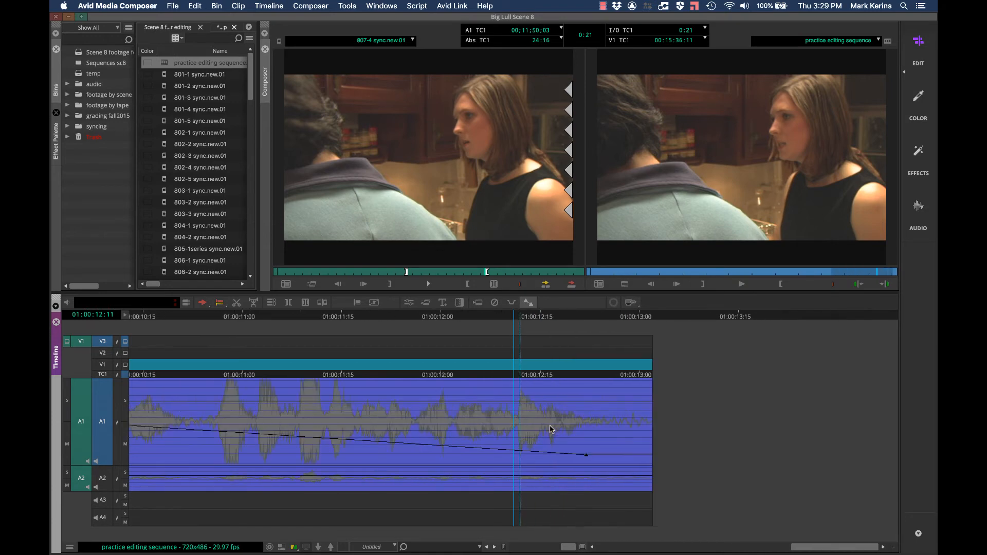
{"action": "key", "text": "super+/"}
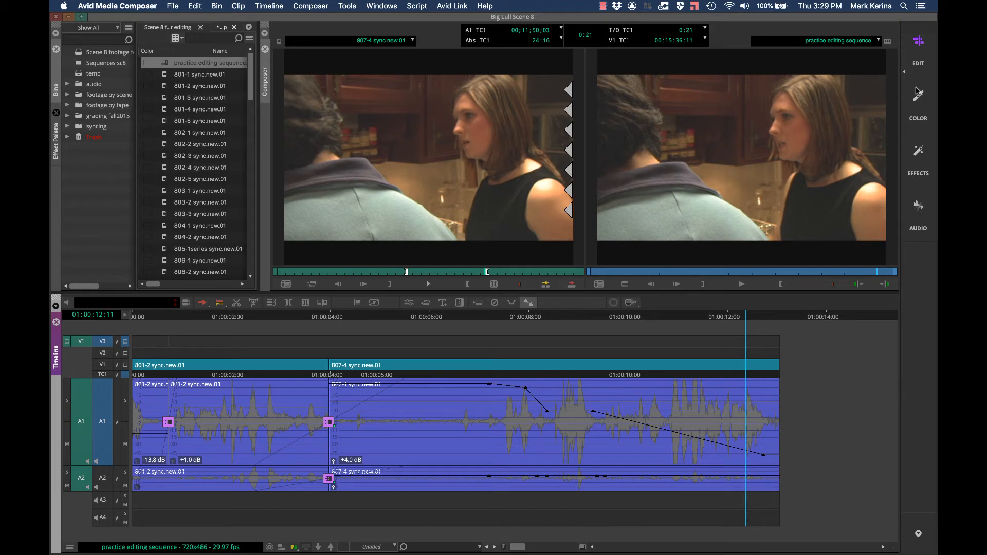
- Open the Audio workspace and go through the sequence, examining the Audio Mixer's track faders and pan controls at different positions
{"action": "left_click", "coordinate": [918, 206]}
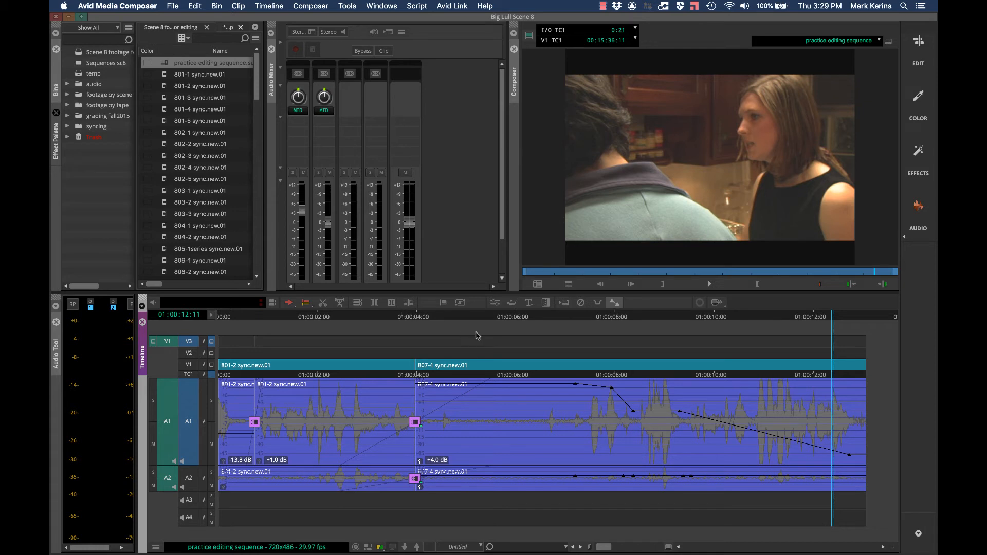
{"action": "left_click_drag", "start_coordinate": [476, 339], "coordinate": [237, 326]}
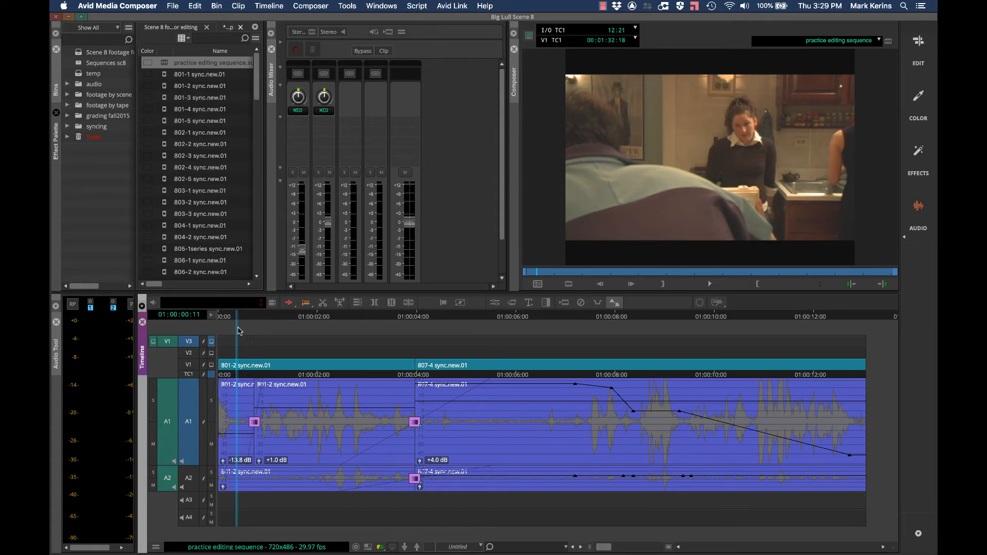
{"action": "key", "text": "space"}
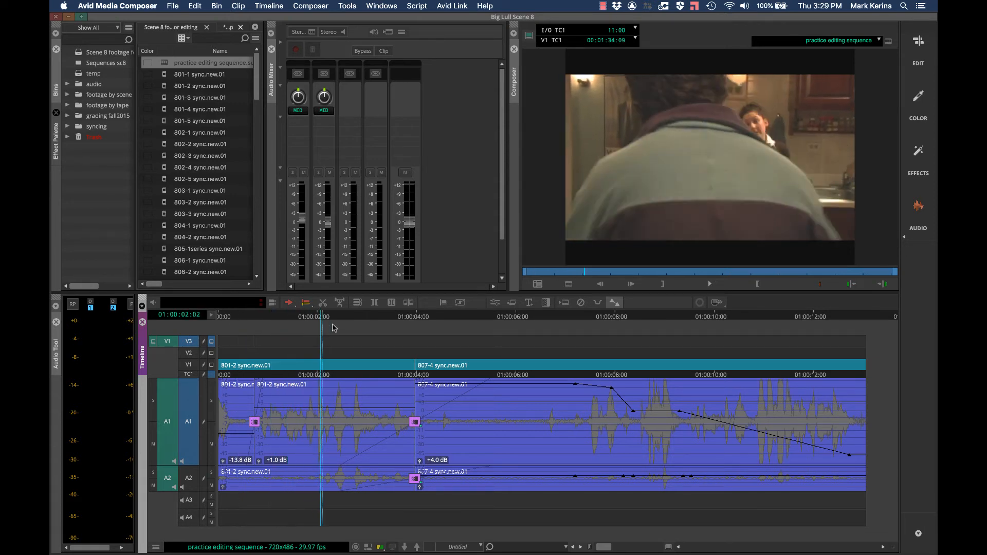
{"action": "left_click_drag", "start_coordinate": [333, 325], "coordinate": [397, 343]}
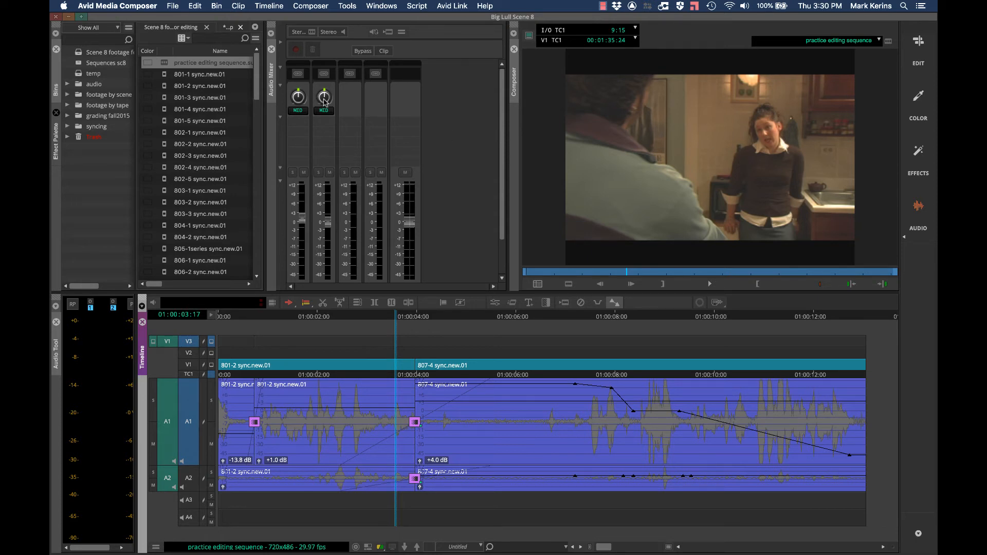
{"action": "left_click_drag", "start_coordinate": [324, 99], "coordinate": [322, 73]}
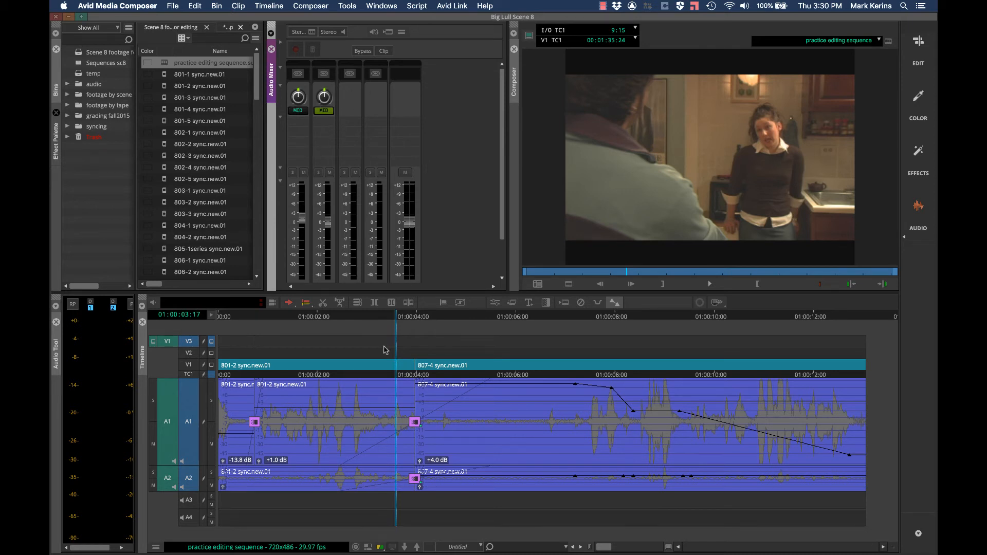
{"action": "left_click_drag", "start_coordinate": [326, 100], "coordinate": [334, 242]}
{"action": "left_click", "coordinate": [408, 350]}
{"action": "left_click_drag", "start_coordinate": [410, 350], "coordinate": [440, 353]}
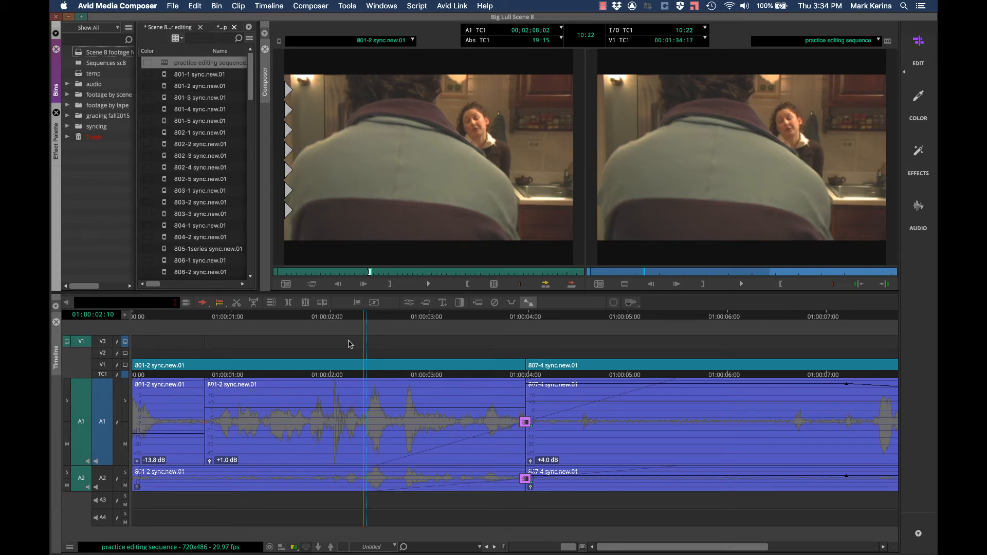
- Browse the Effect Palette's Filters, Transitions, Audio Track and Audio Clip categories, listing all audio clip effects
{"action": "left_click", "coordinate": [55, 152]}
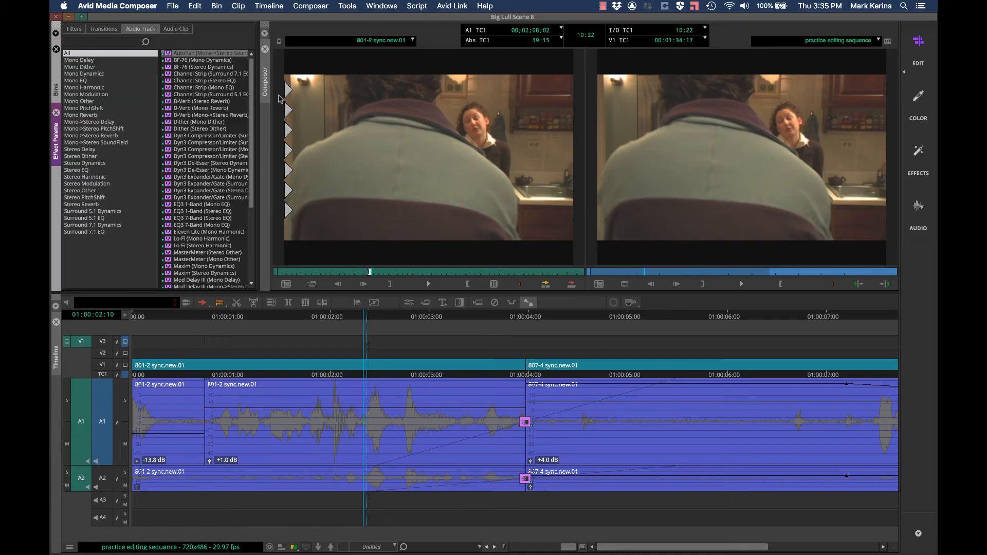
{"action": "left_click", "coordinate": [349, 5]}
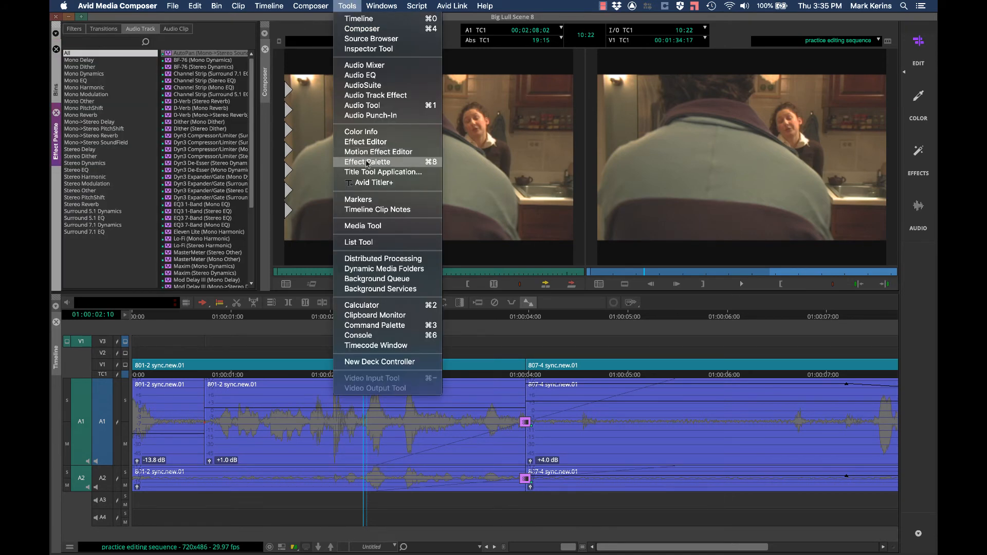
{"action": "left_click", "coordinate": [347, 5]}
{"action": "left_click", "coordinate": [74, 29]}
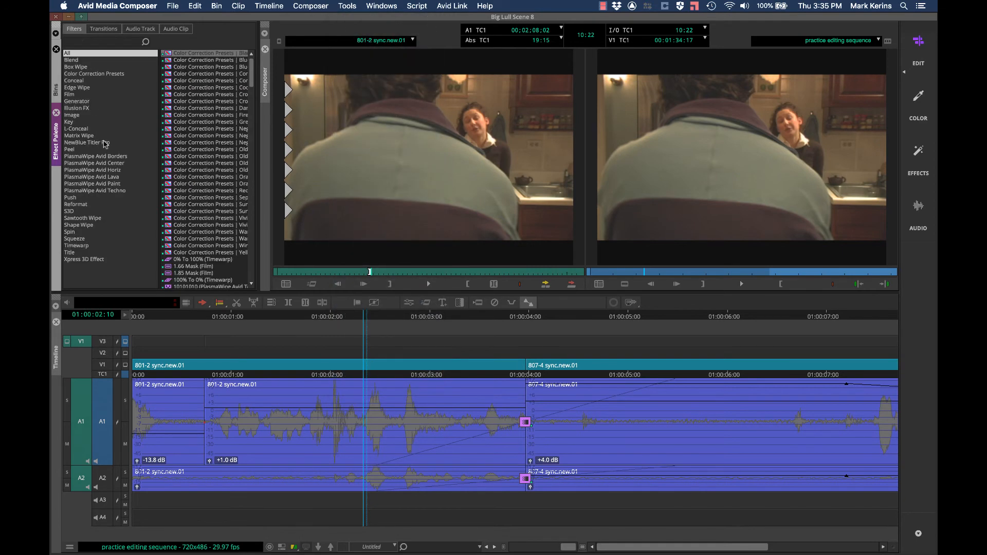
{"action": "left_click", "coordinate": [105, 30]}
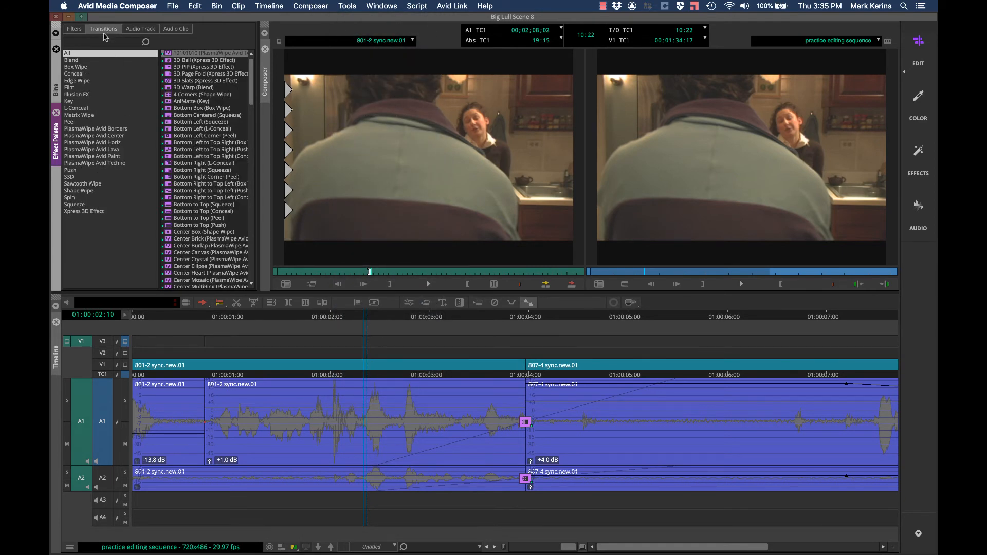
{"action": "left_click", "coordinate": [143, 30]}
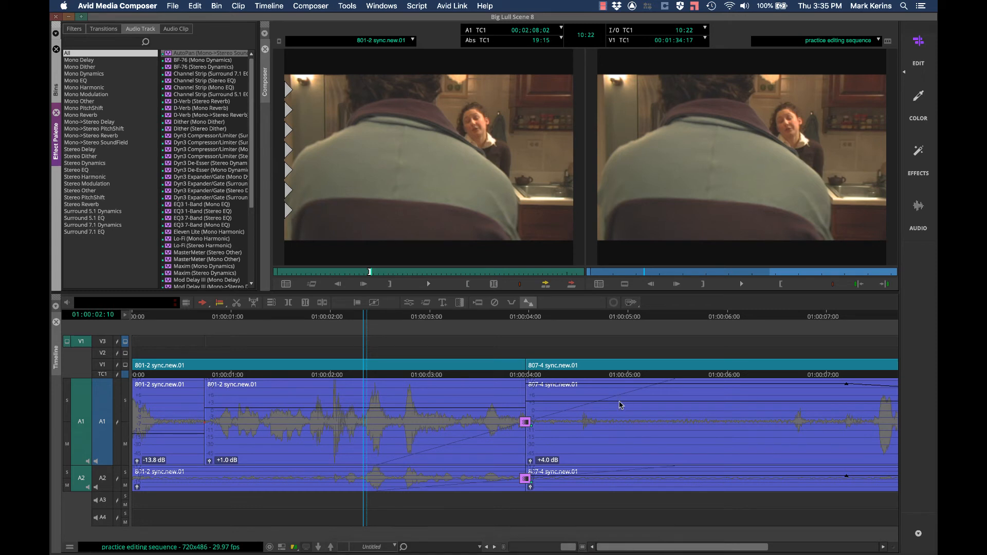
{"action": "left_click", "coordinate": [176, 31]}
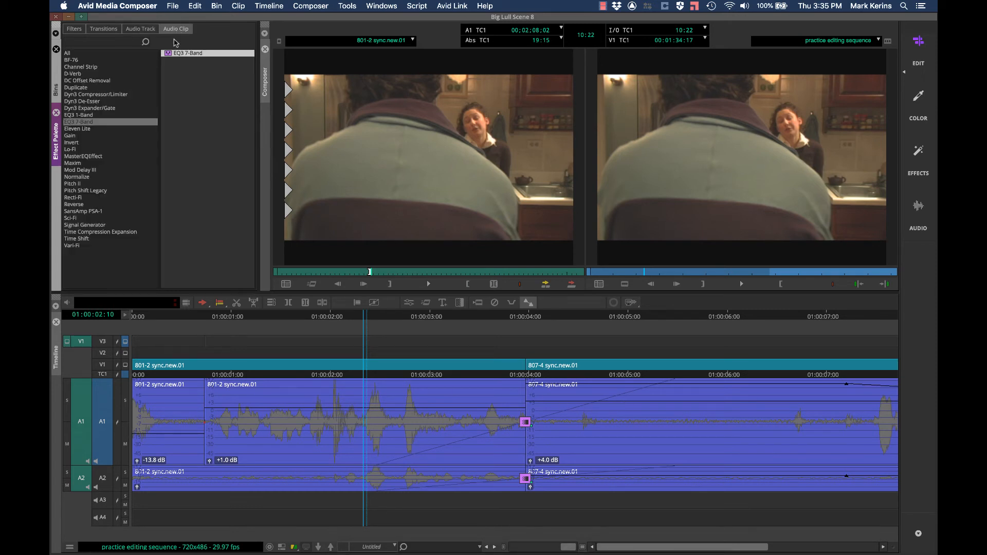
{"action": "left_click", "coordinate": [67, 53]}
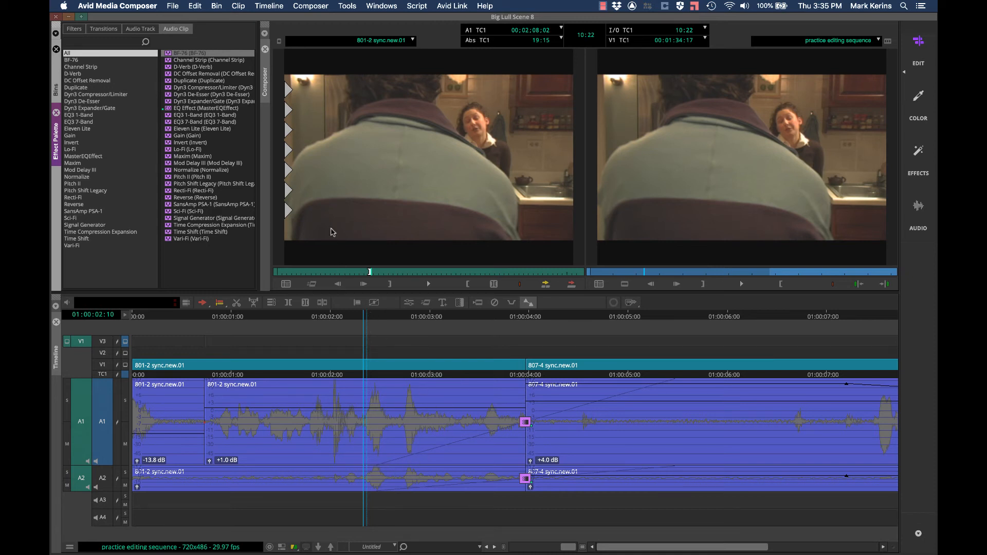
- Apply the AudioSuite Pitch II effect to the second 801-2 segment on A1
{"action": "left_click", "coordinate": [347, 6]}
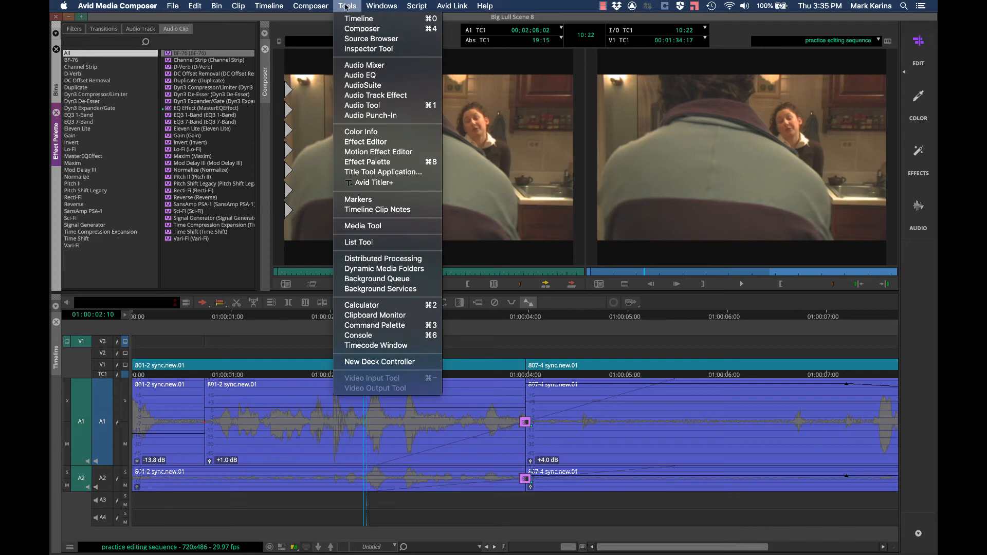
{"action": "left_click", "coordinate": [349, 86]}
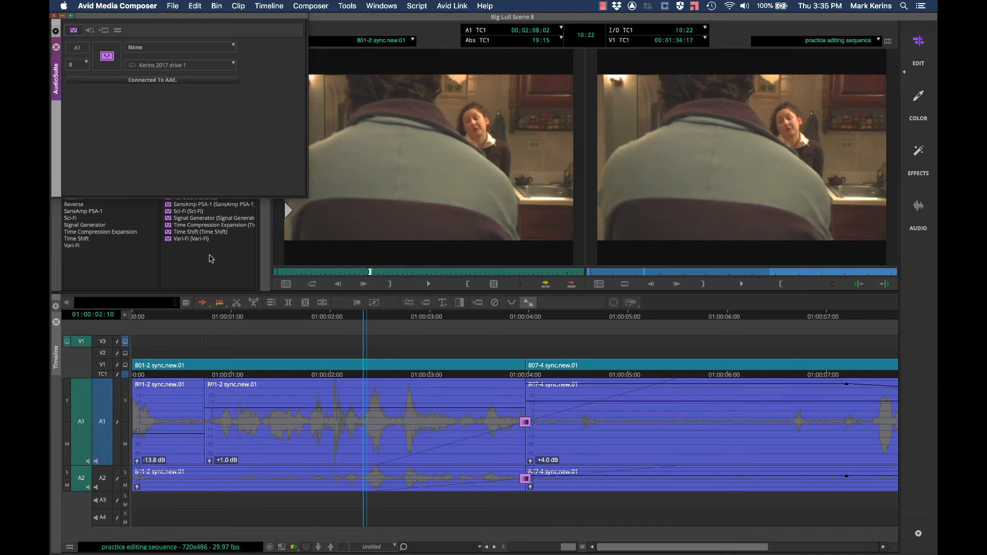
{"action": "left_click", "coordinate": [169, 48]}
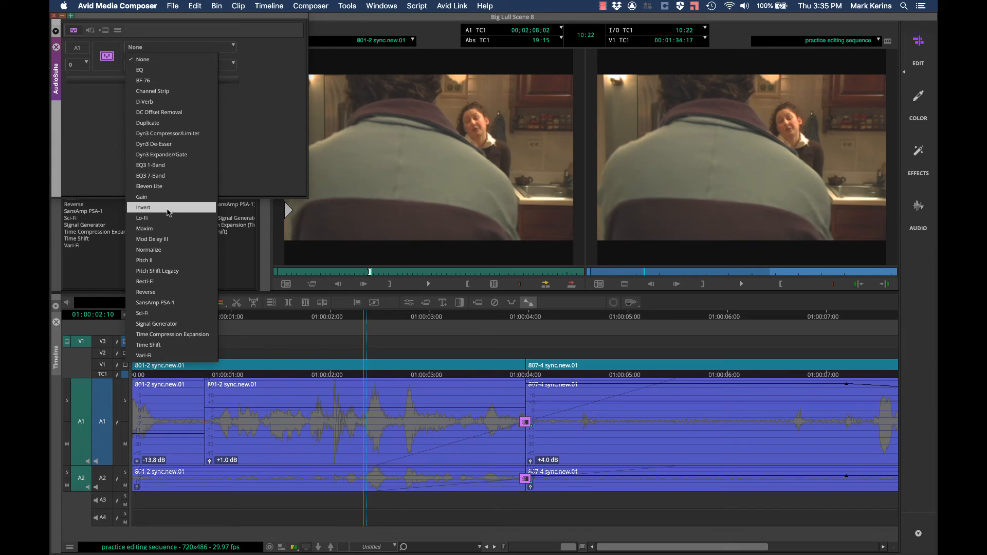
{"action": "left_click", "coordinate": [163, 264]}
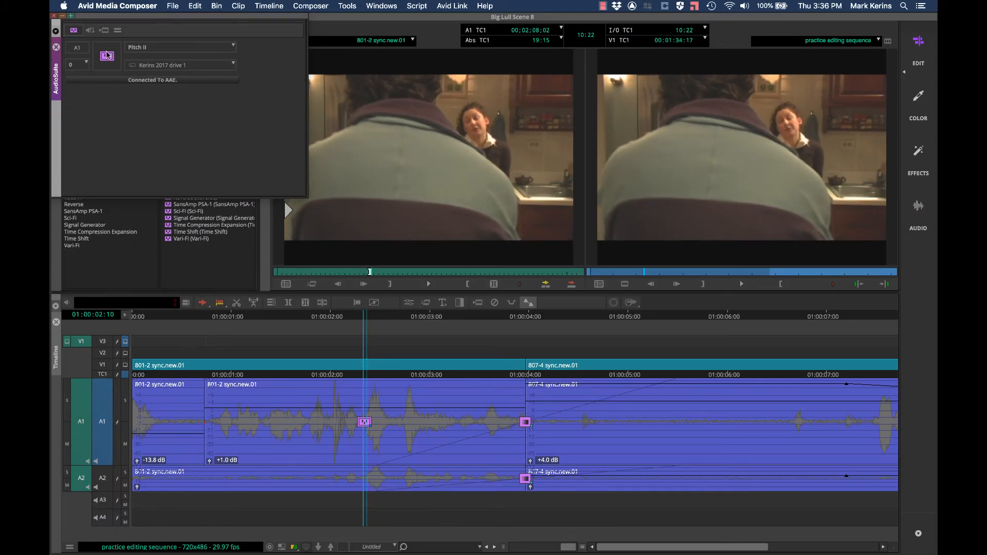
- Set the Pitch II effect's coarse pitch shift to 14 semitones, preview it and accept the settings
{"action": "left_click", "coordinate": [107, 55]}
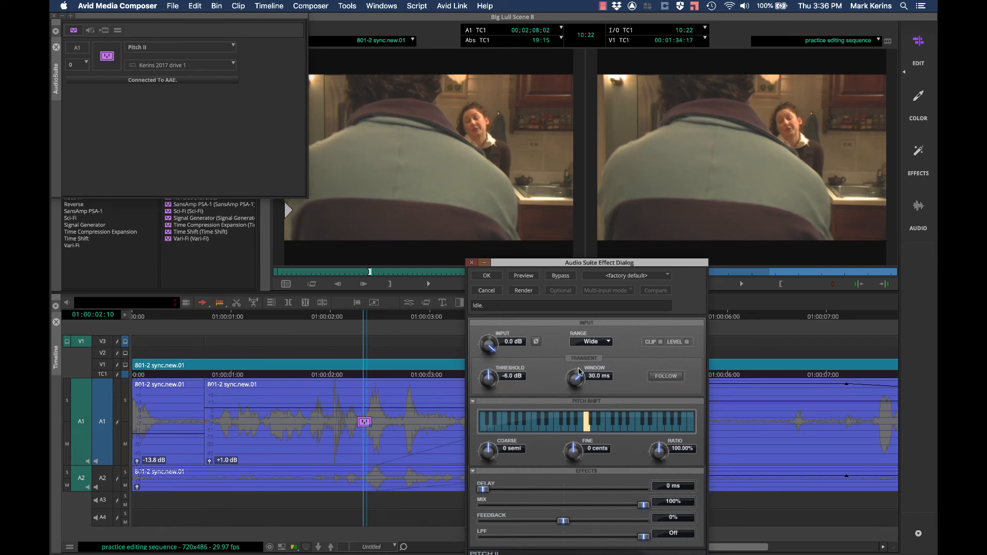
{"action": "left_click_drag", "start_coordinate": [605, 263], "coordinate": [610, 215]}
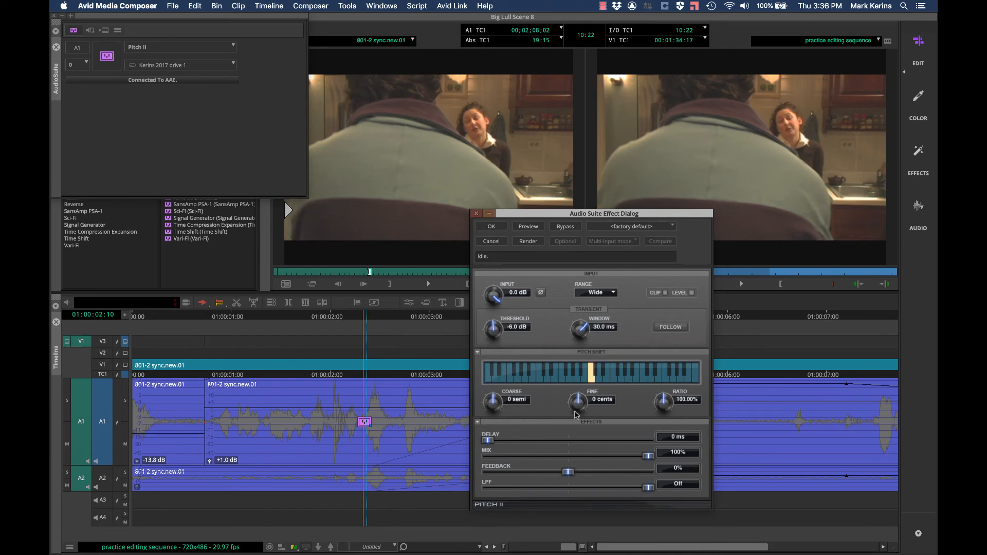
{"action": "mouse_move", "coordinate": [494, 406]}
{"action": "left_mouse_down"}
{"action": "mouse_move", "coordinate": [497, 372]}
{"action": "mouse_move", "coordinate": [499, 395]}
{"action": "left_mouse_up"}
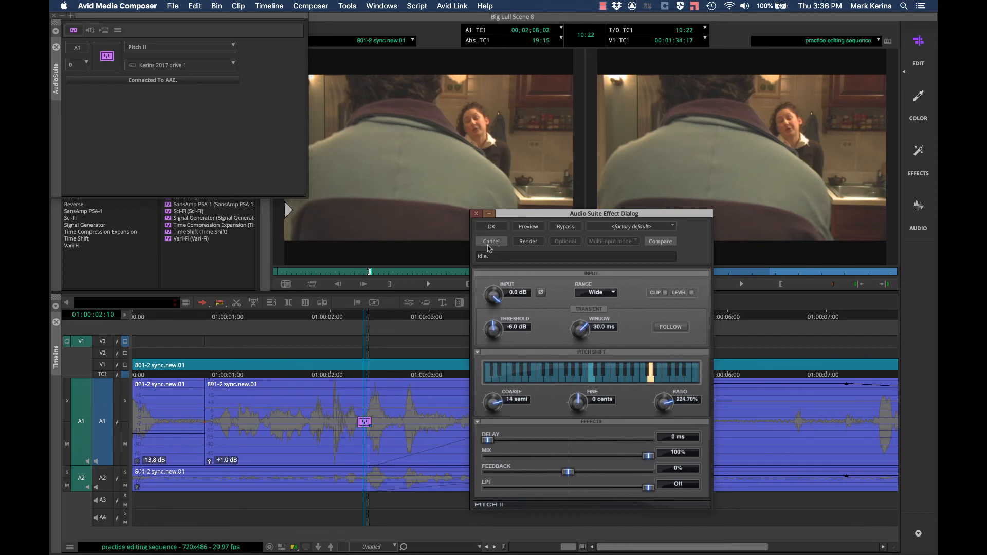
{"action": "left_click", "coordinate": [527, 227]}
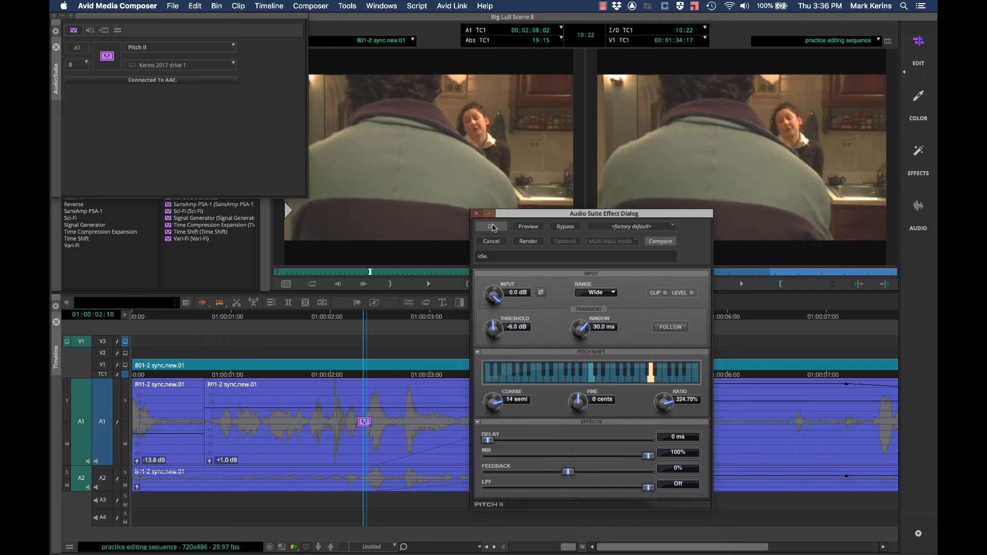
{"action": "left_click", "coordinate": [491, 227]}
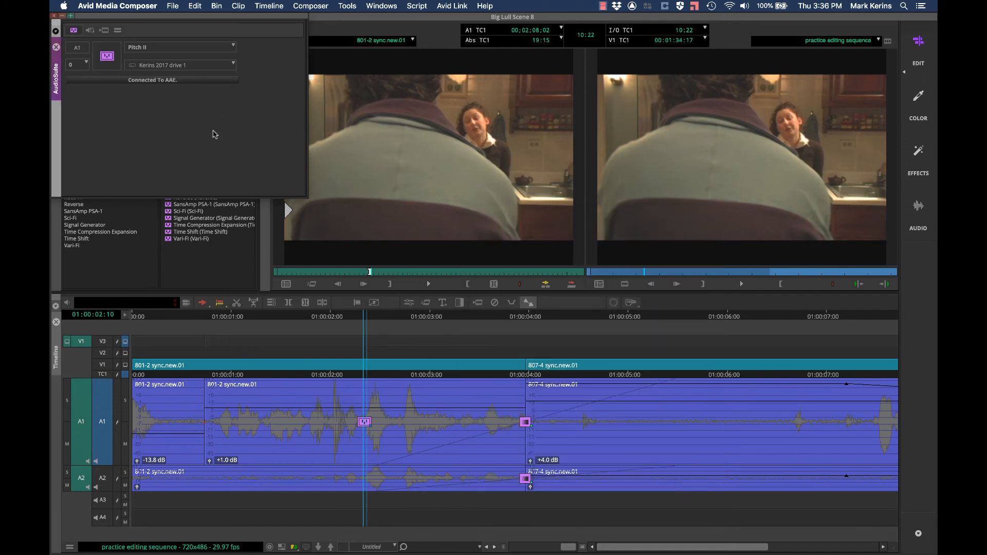
- Play the sequence from just before the second 801-2 segment to hear its unrendered Pitch II effect
{"action": "left_click", "coordinate": [198, 335]}
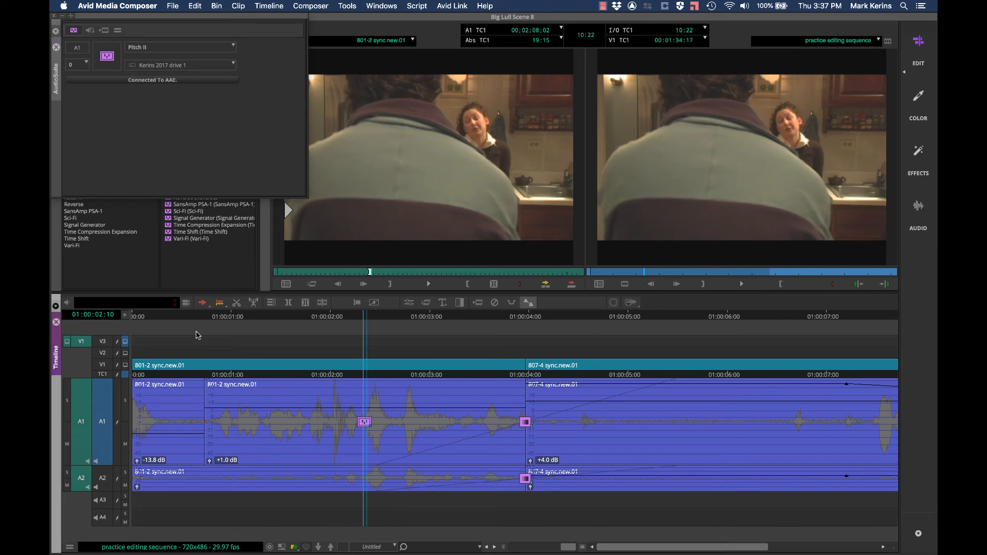
{"action": "left_click", "coordinate": [197, 345]}
{"action": "key", "text": "space"}
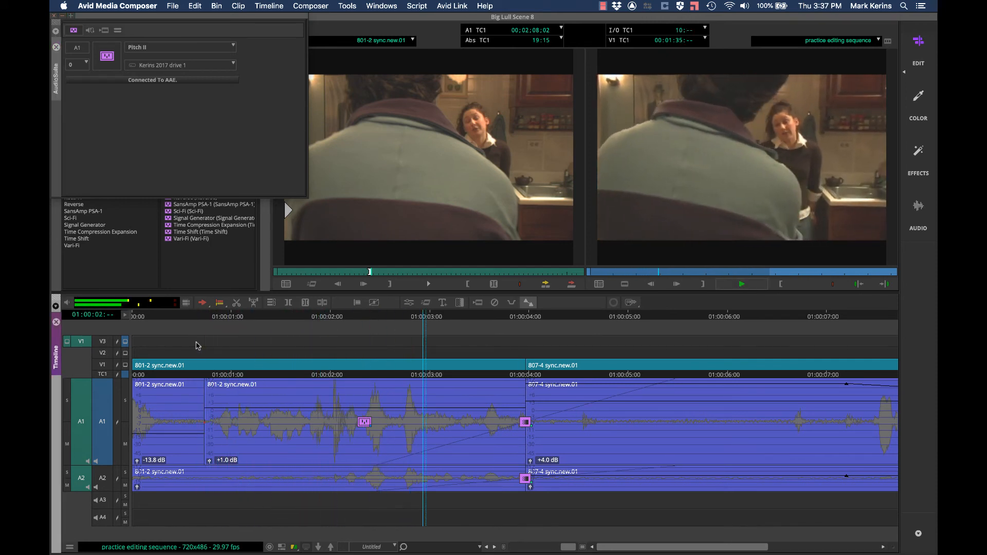
{"action": "key", "text": "space"}
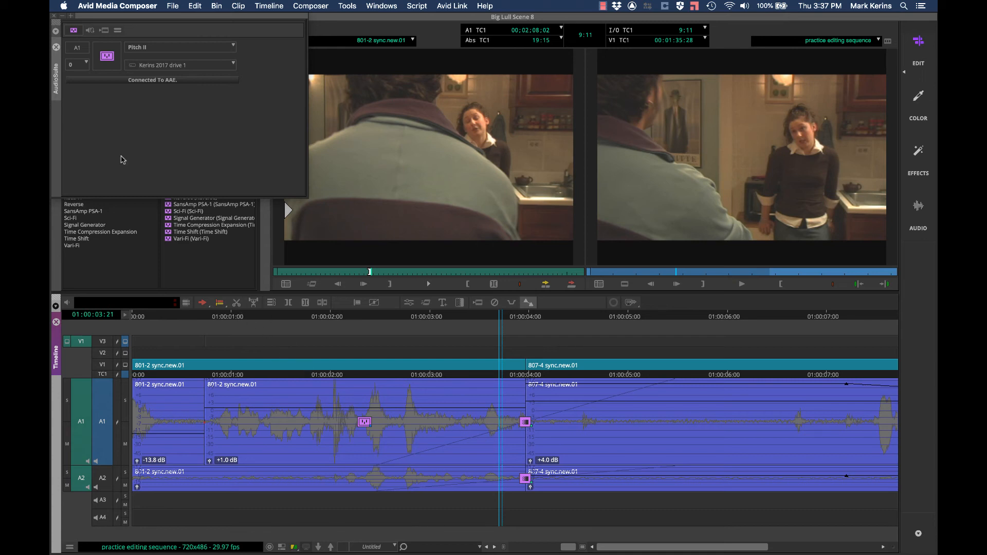
- Render the Pitch II effect on the second 801-2 segment on A1 and close its settings
{"action": "left_click", "coordinate": [107, 56]}
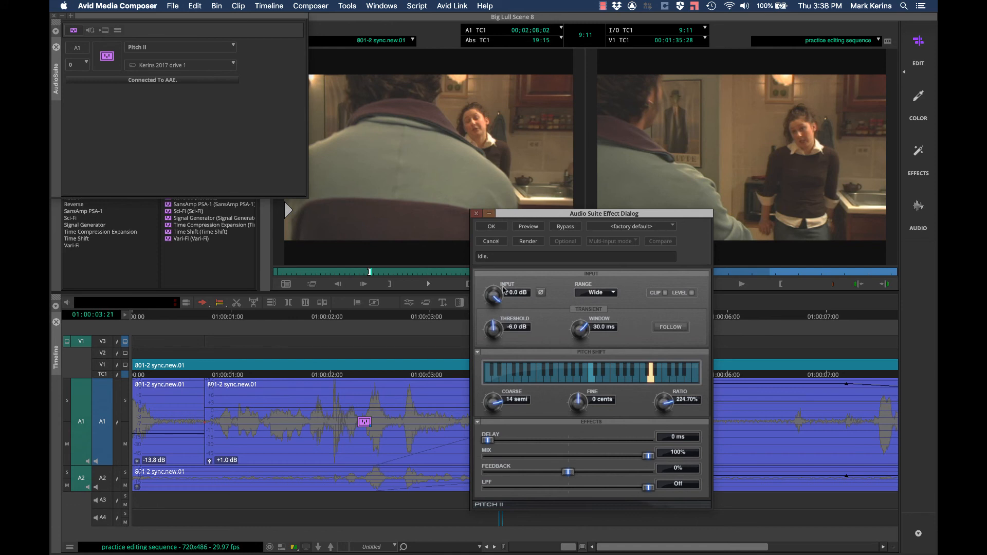
{"action": "left_click", "coordinate": [529, 242]}
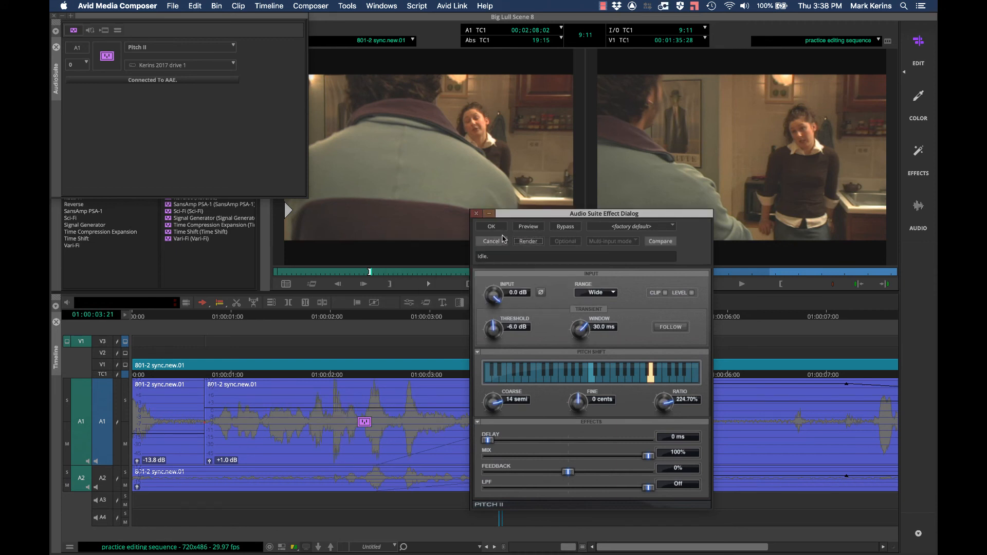
{"action": "left_click", "coordinate": [476, 214]}
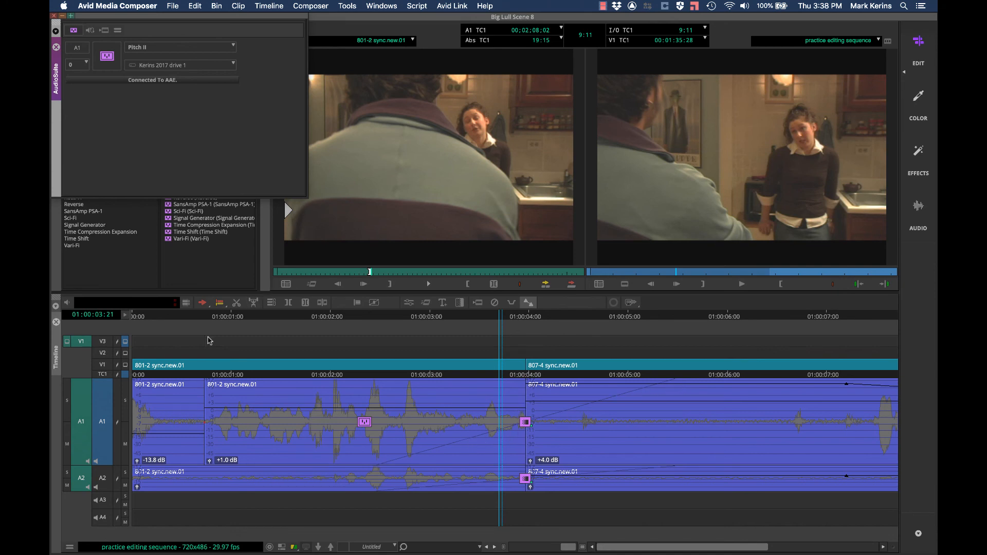
- Play the rendered pitch-shifted segment from 01:00:00:17 through the cut to clip 807-4
{"action": "left_click", "coordinate": [188, 336]}
{"action": "left_click", "coordinate": [190, 349]}
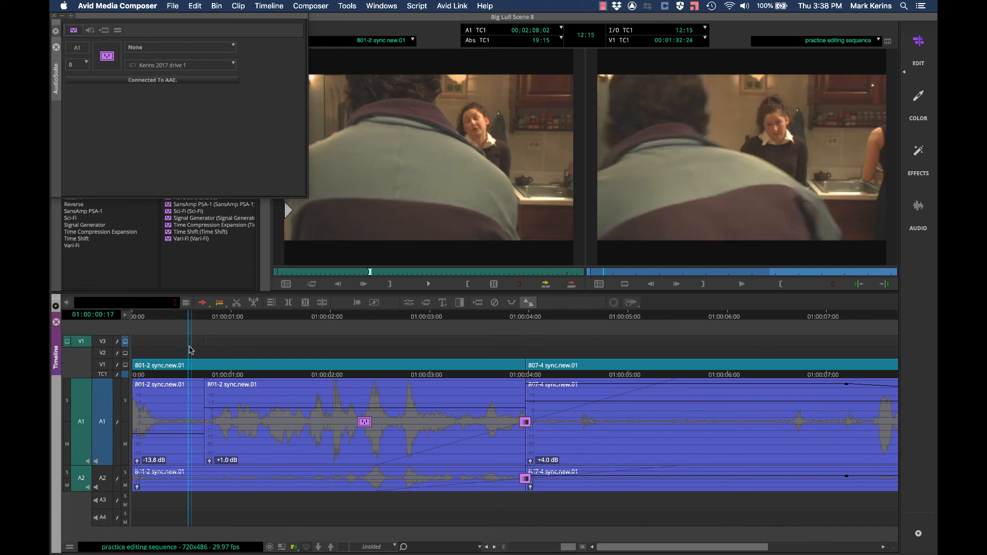
{"action": "key", "text": "space"}
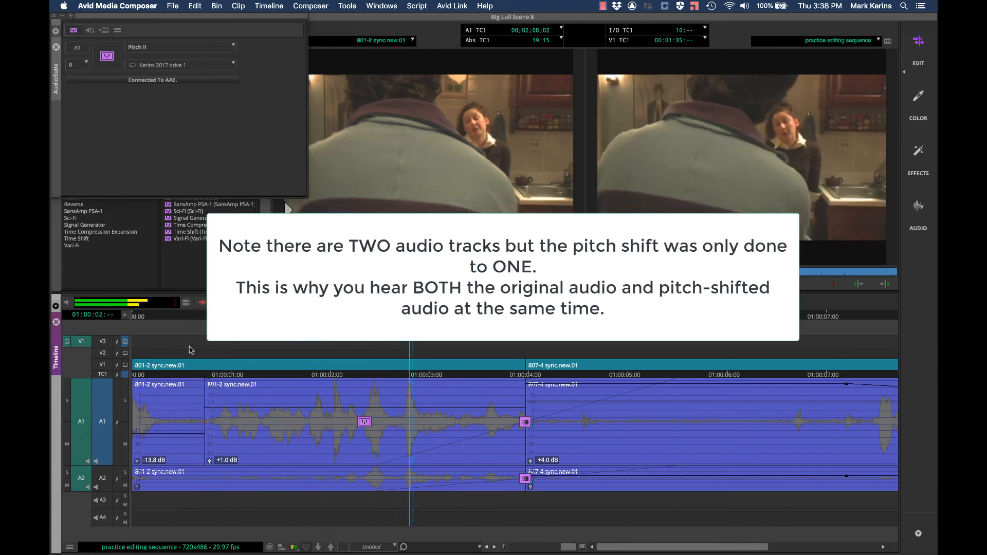
{"action": "key", "text": "space"}
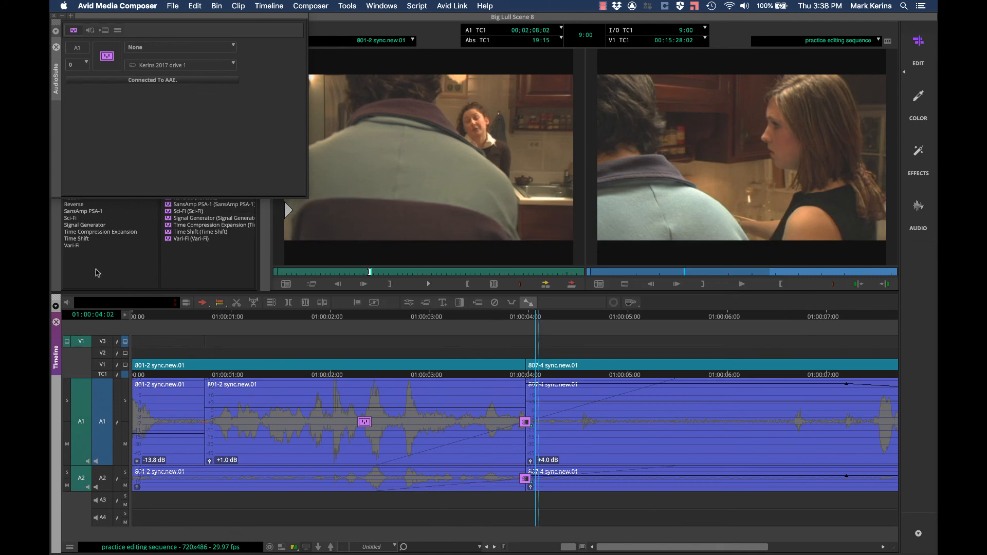
{"action": "left_click", "coordinate": [163, 47]}
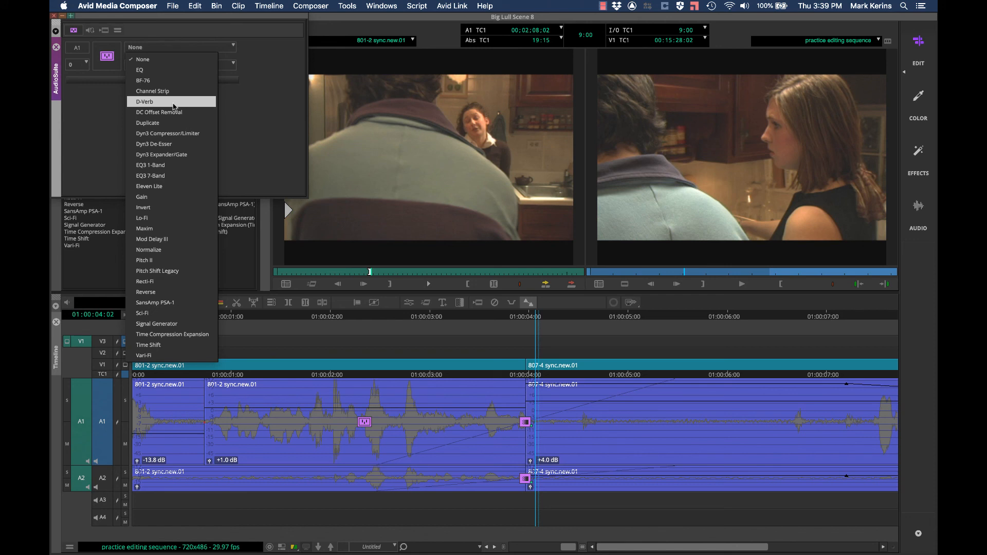
{"action": "left_click", "coordinate": [274, 149]}
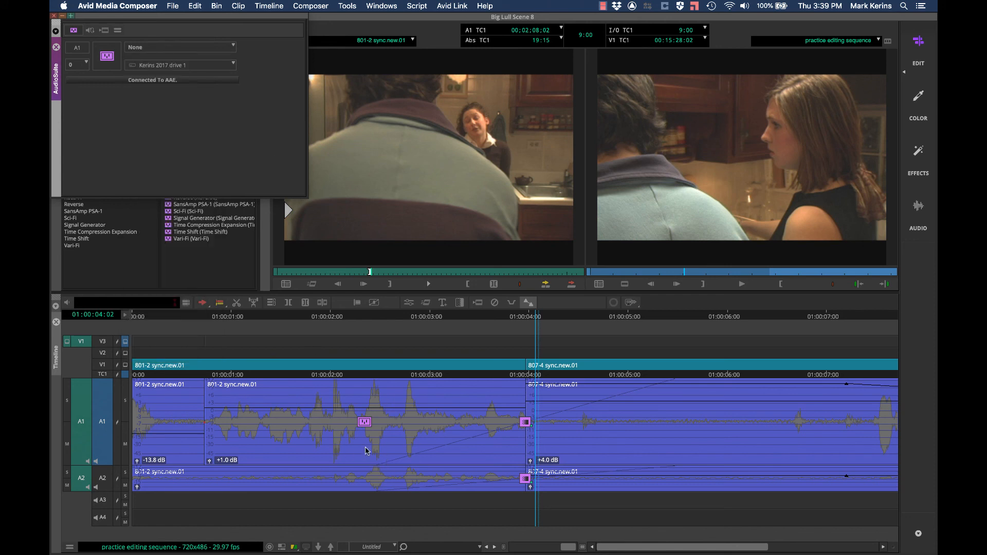
- Park the playhead inside the second 801-2 segment and remove its Pitch II effect from A1
{"action": "left_click", "coordinate": [370, 328]}
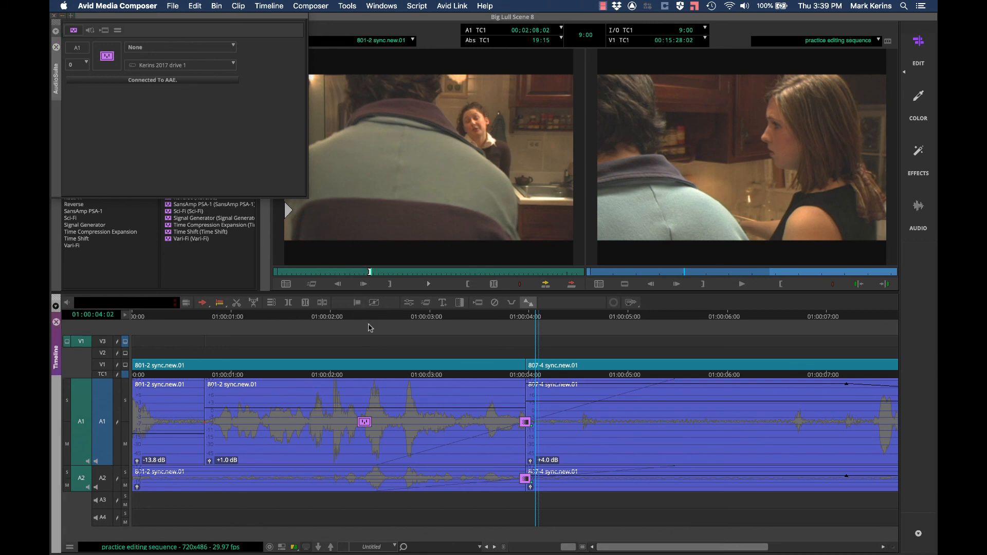
{"action": "left_click", "coordinate": [368, 344]}
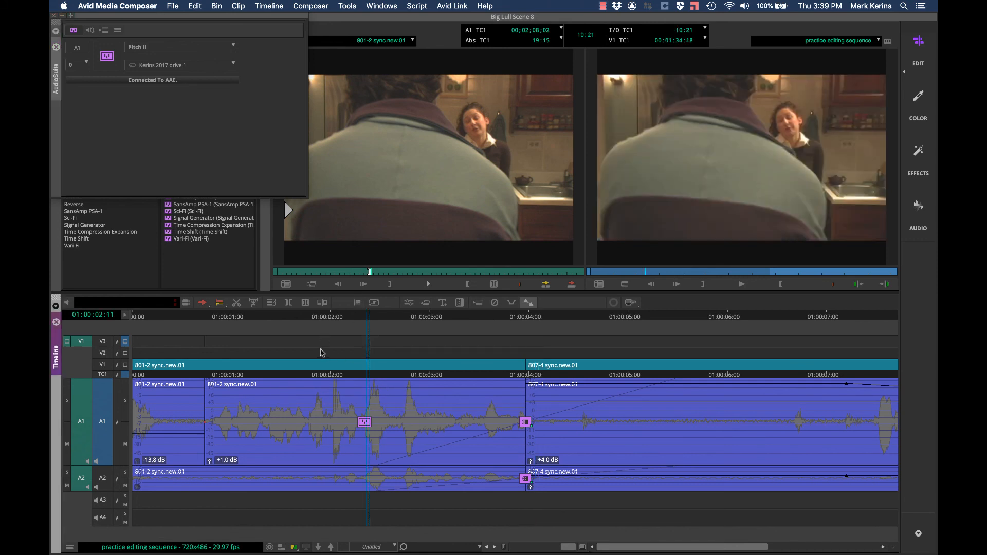
{"action": "left_click_drag", "start_coordinate": [324, 352], "coordinate": [301, 352]}
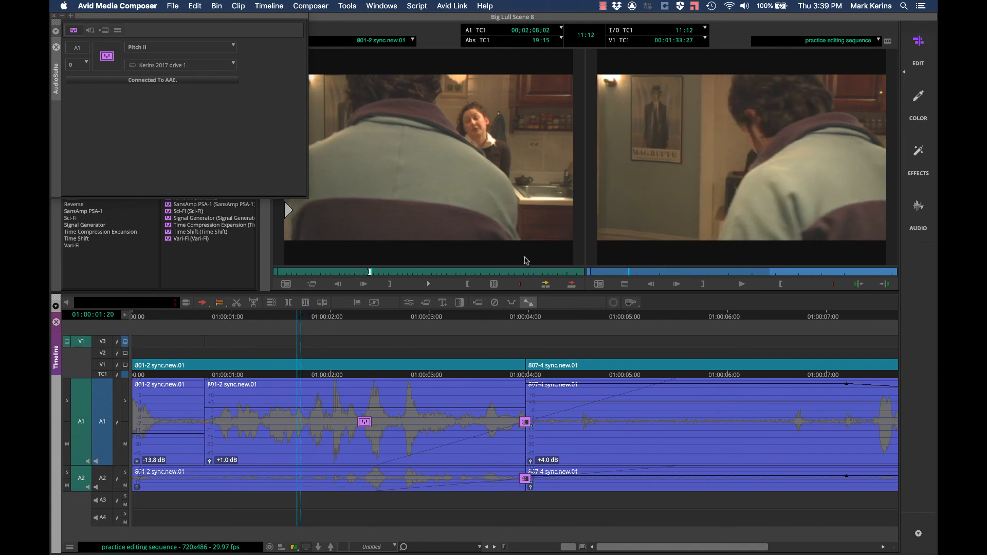
{"action": "left_click", "coordinate": [495, 305]}
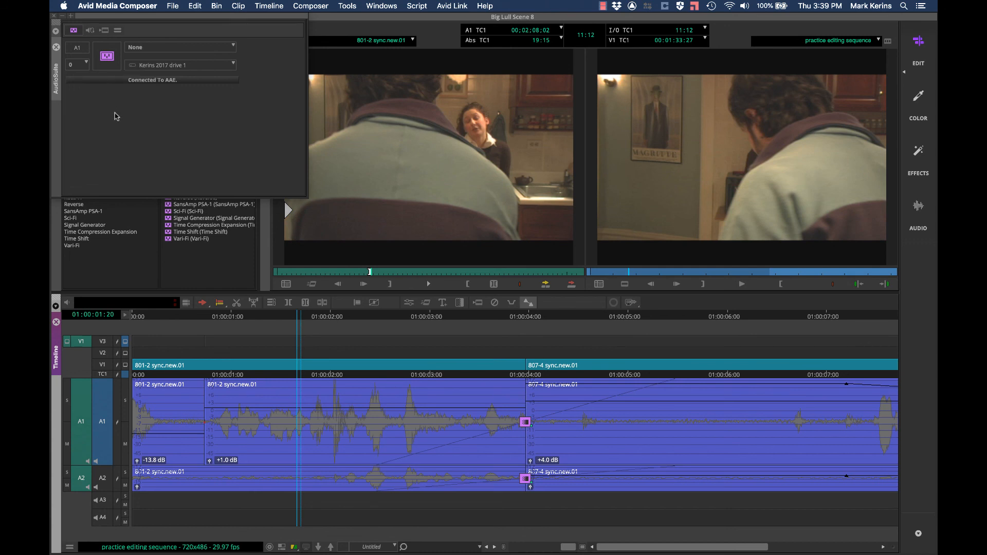
- View the Audio Mixer in an enlarged floating window, close it, and visit the Audio workspace before returning to the Edit workspace
{"action": "left_click", "coordinate": [348, 5]}
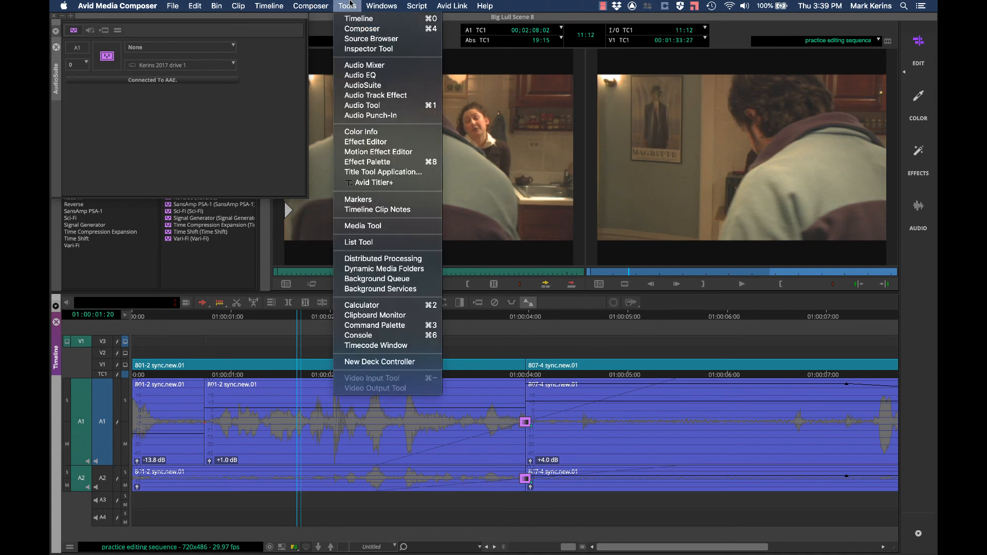
{"action": "left_click", "coordinate": [359, 67]}
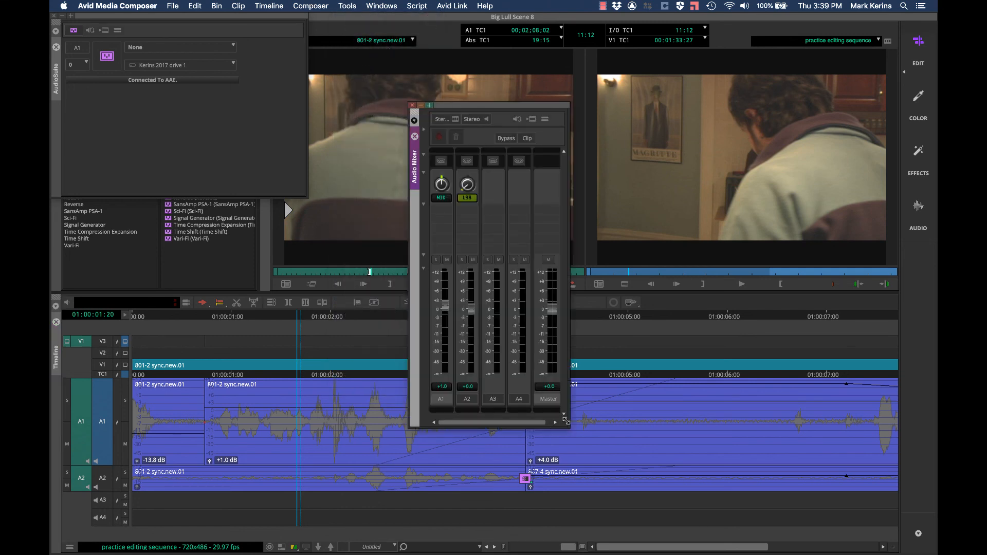
{"action": "left_click_drag", "start_coordinate": [567, 425], "coordinate": [719, 463]}
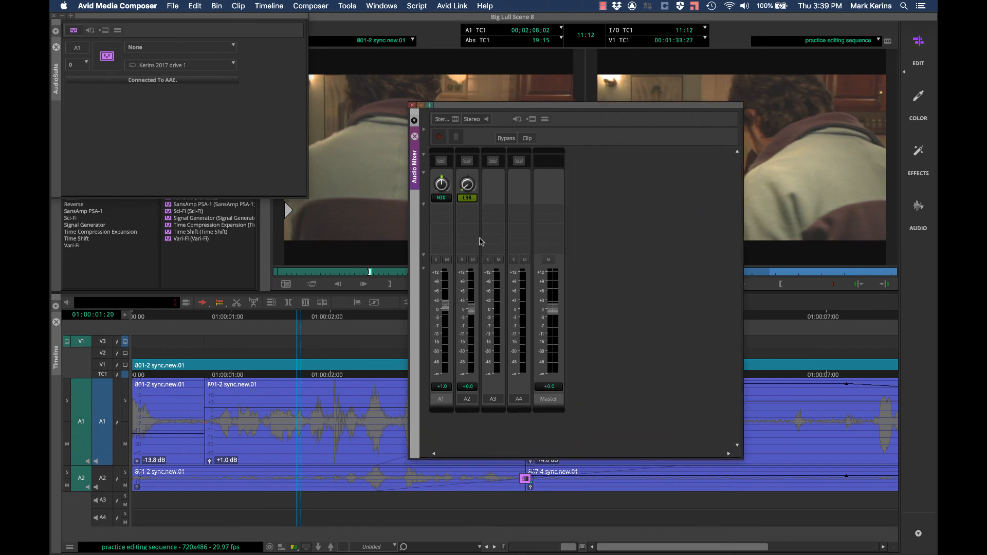
{"action": "left_click", "coordinate": [412, 106]}
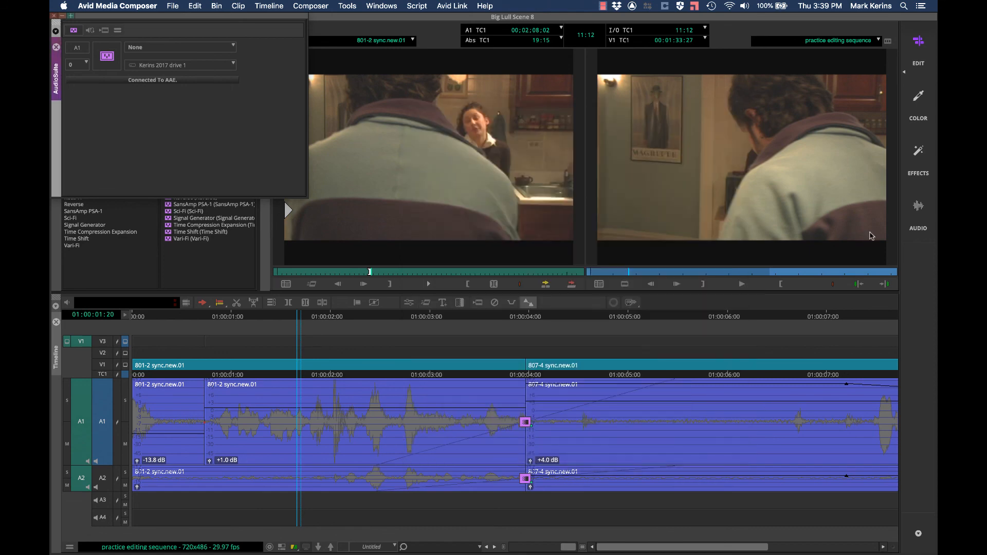
{"action": "left_click", "coordinate": [921, 208]}
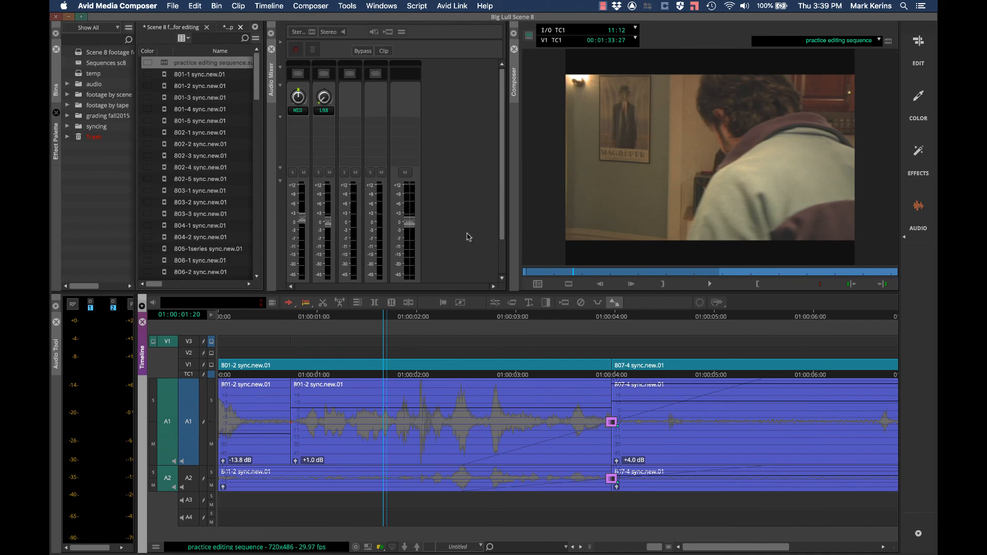
{"action": "left_click", "coordinate": [918, 44]}
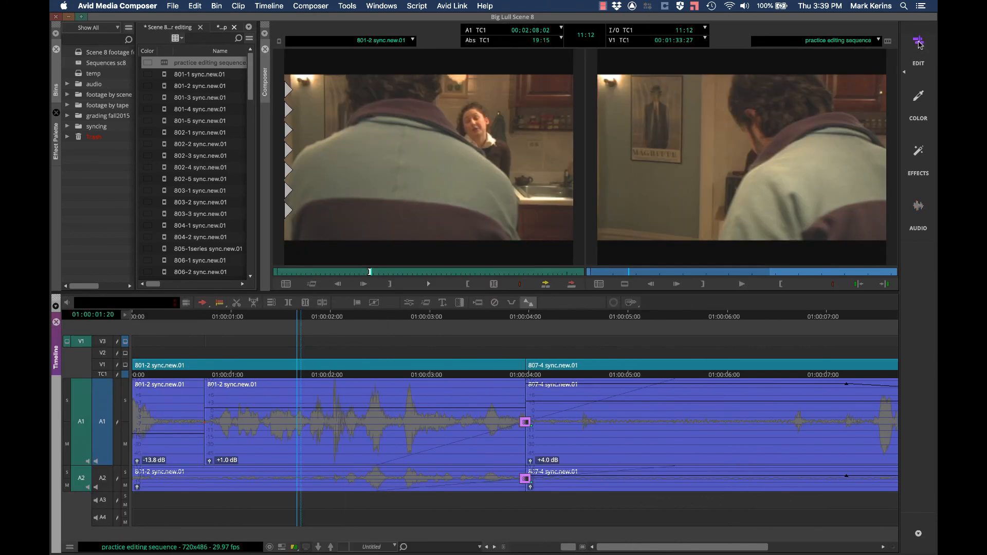
- Open the Audio EQ tool, enlarge its window to examine the three-band equalizer controls, and close it
{"action": "left_click", "coordinate": [347, 6]}
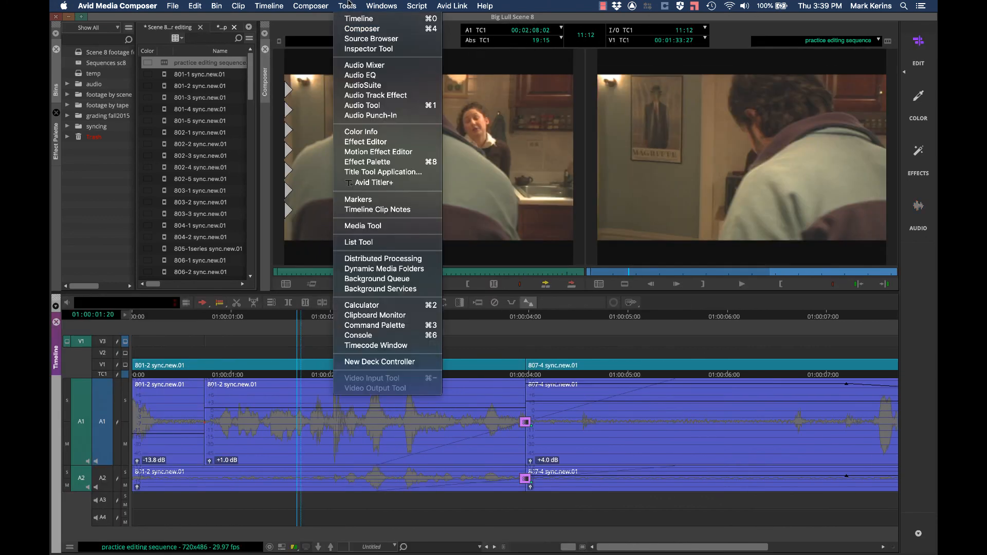
{"action": "left_click", "coordinate": [362, 75]}
{"action": "left_click_drag", "start_coordinate": [149, 186], "coordinate": [331, 303]}
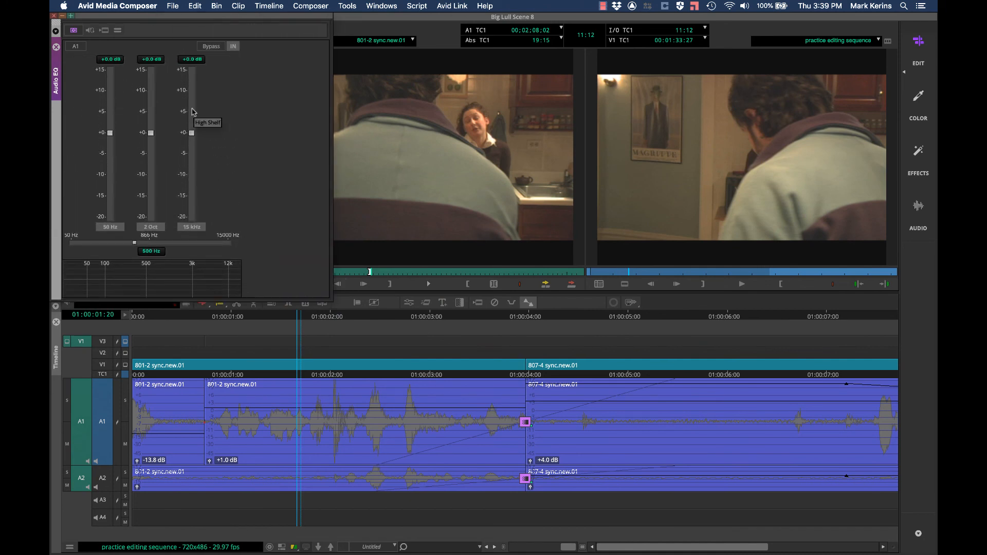
{"action": "left_click", "coordinate": [54, 16]}
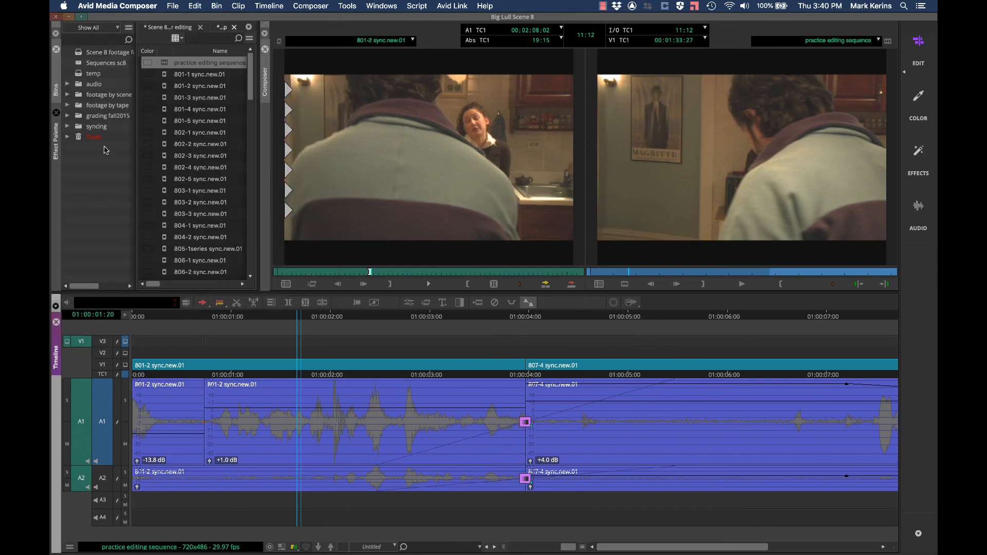
- Open the AudioSuite window, look through its list of available effects without choosing one, and close the window
{"action": "left_click", "coordinate": [347, 6]}
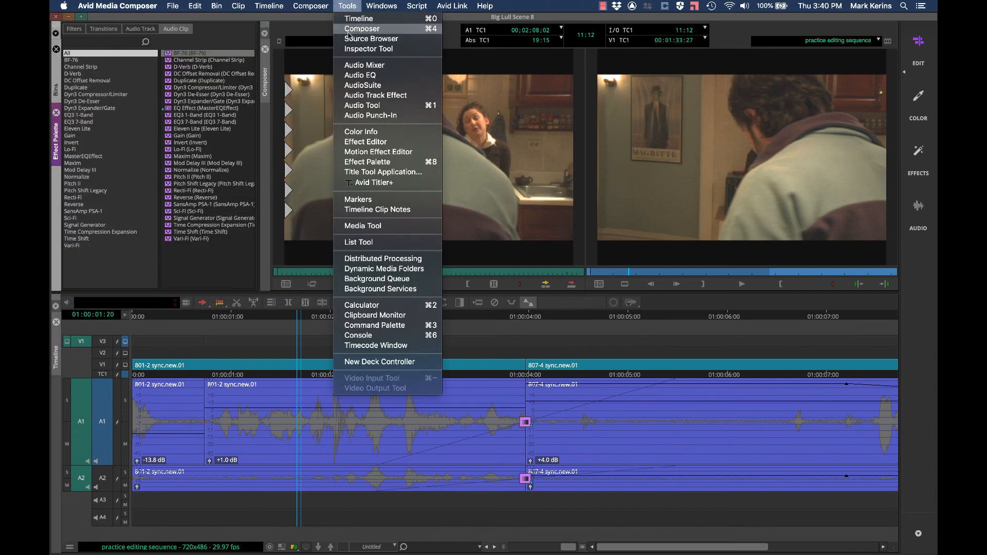
{"action": "left_click", "coordinate": [349, 87]}
{"action": "left_click", "coordinate": [151, 49]}
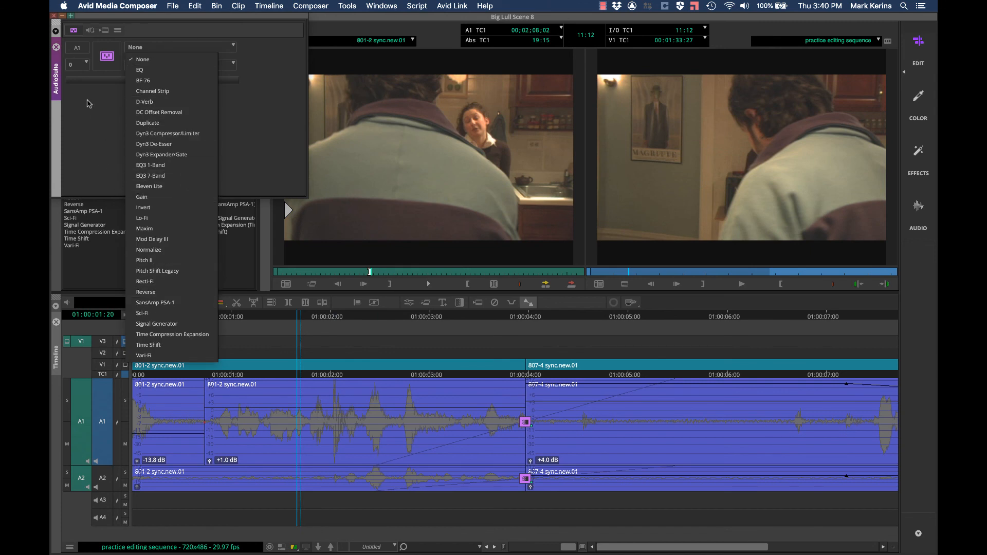
{"action": "left_click", "coordinate": [102, 123]}
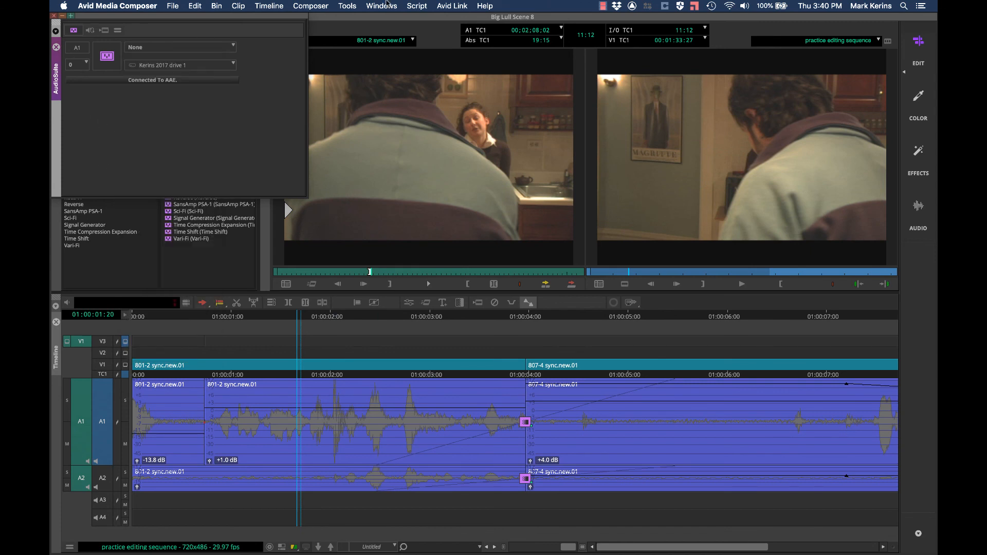
{"action": "left_click", "coordinate": [347, 6]}
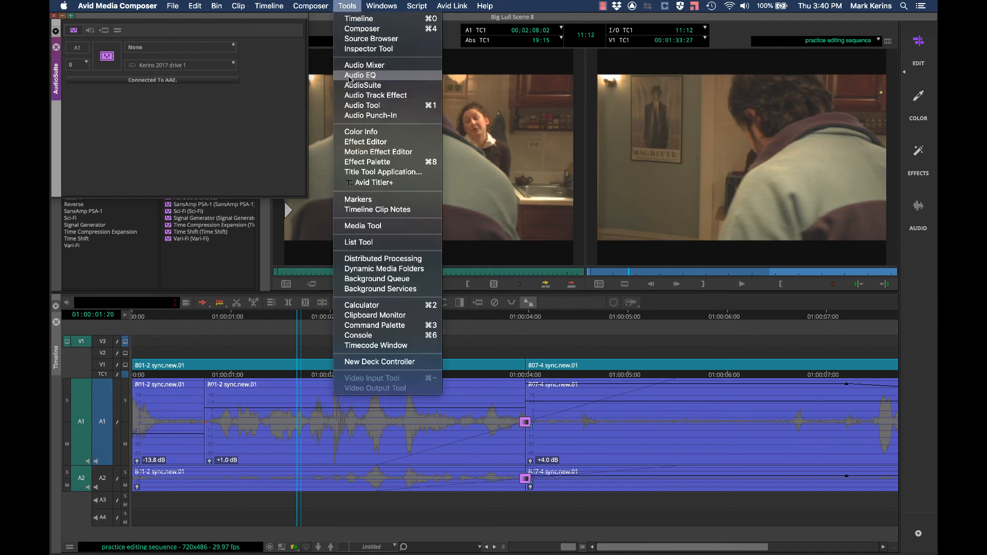
{"action": "left_click", "coordinate": [339, 4]}
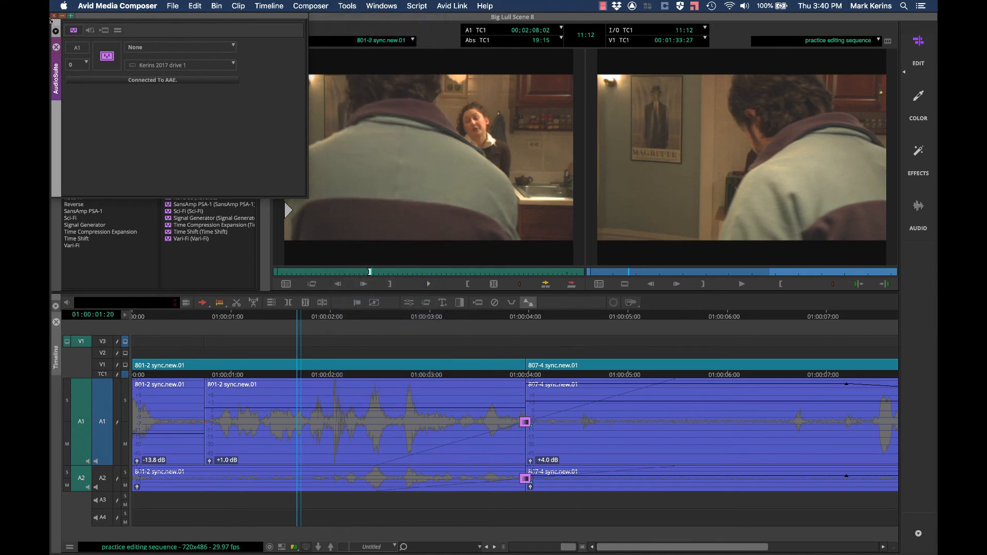
{"action": "left_click", "coordinate": [52, 16]}
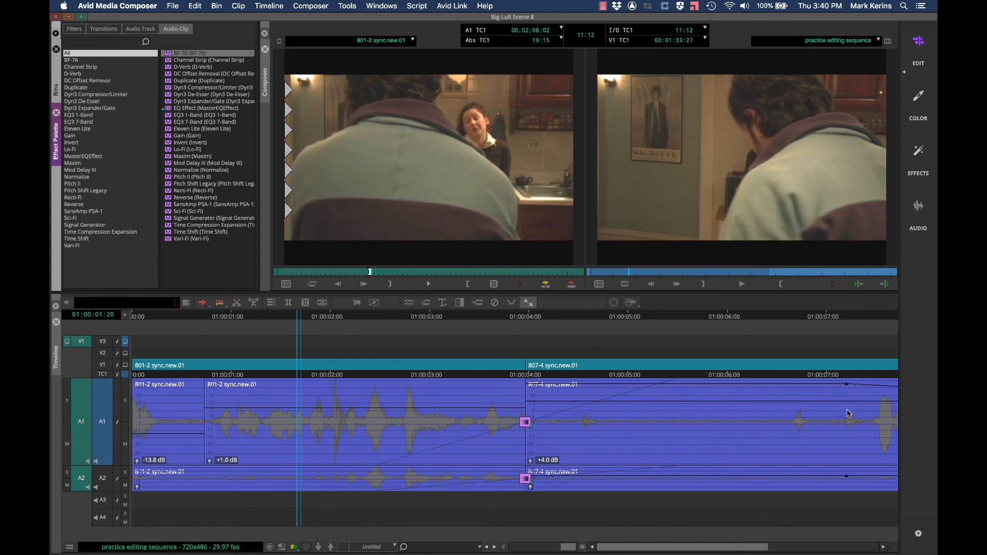
- Examine the timeline's Audio Data display options, including waveform, clip gain and volume, without changing them
{"action": "left_click", "coordinate": [692, 396]}
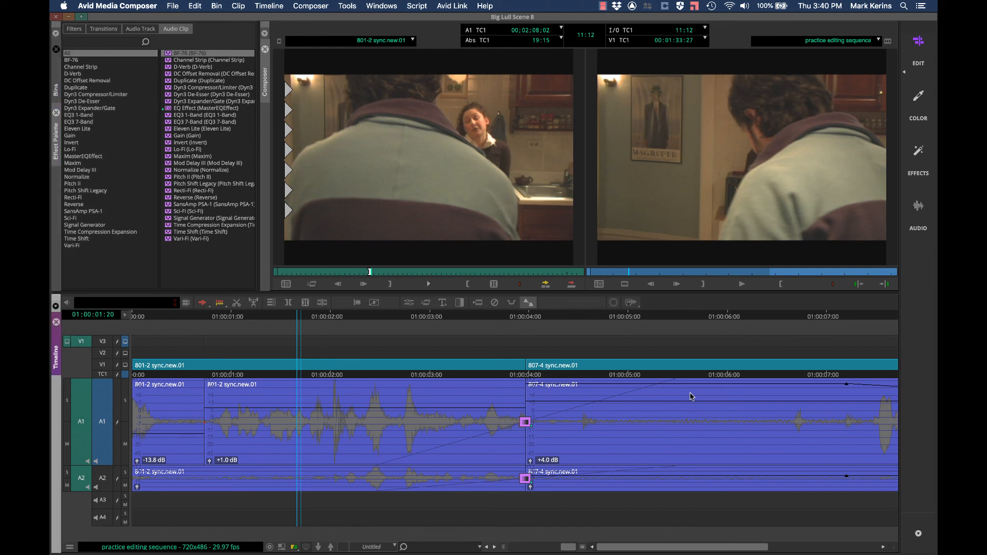
{"action": "key", "text": "super+bracketleft"}
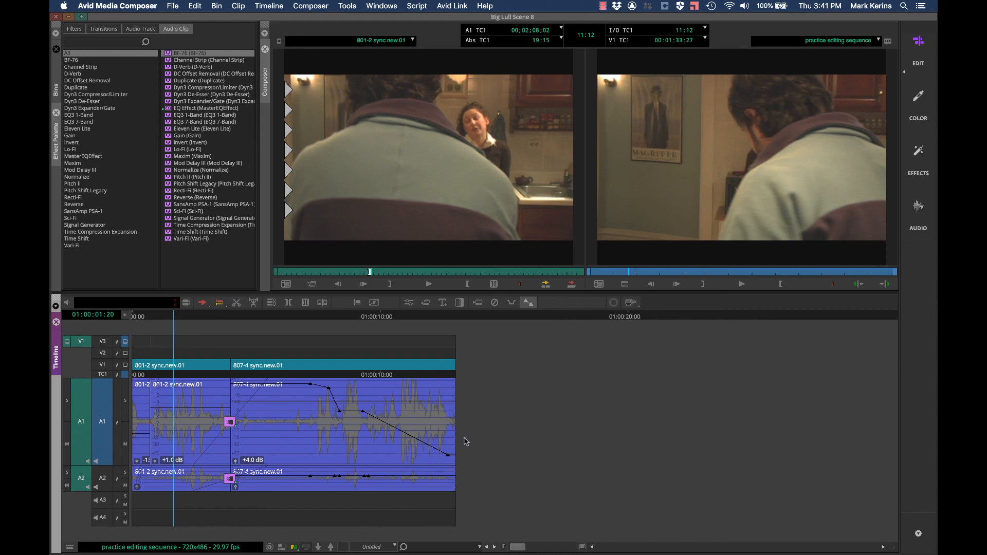
{"action": "left_click", "coordinate": [70, 548]}
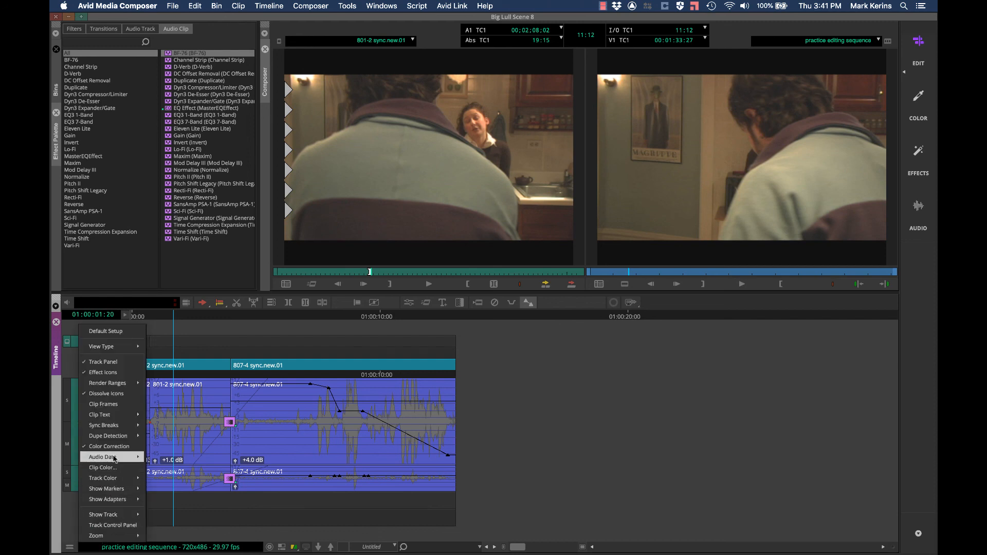
{"action": "mouse_move", "coordinate": [114, 458]}
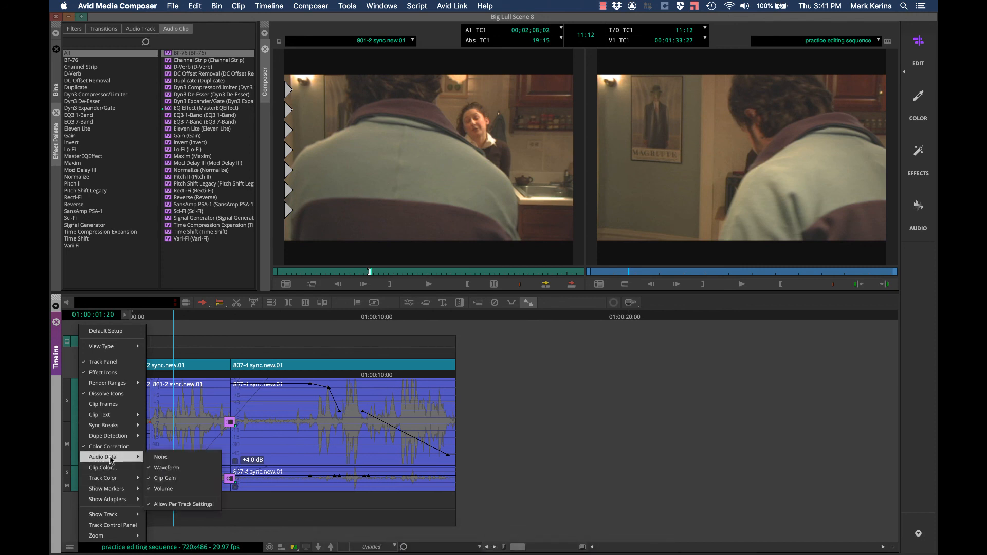
{"action": "left_click", "coordinate": [70, 548]}
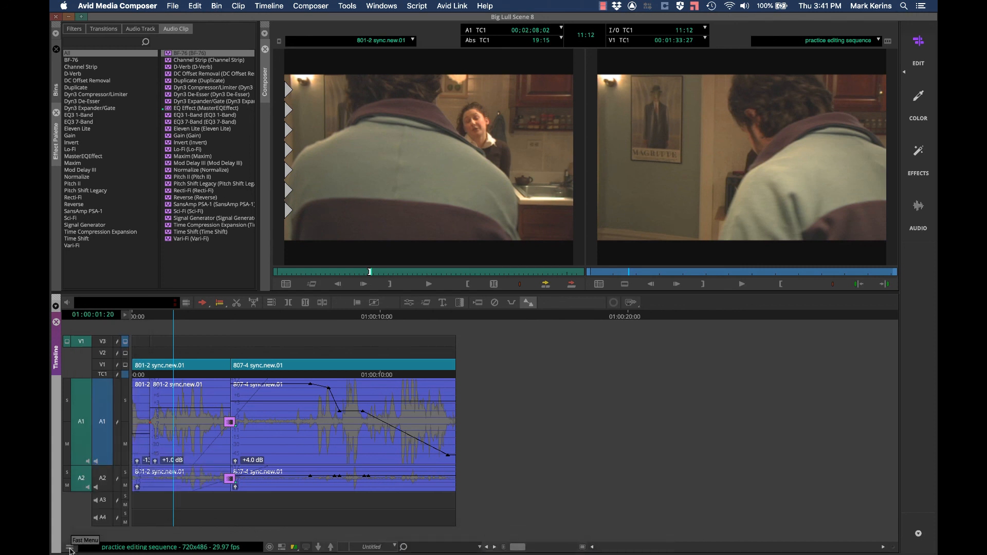
{"action": "key", "text": "super+bracketright"}
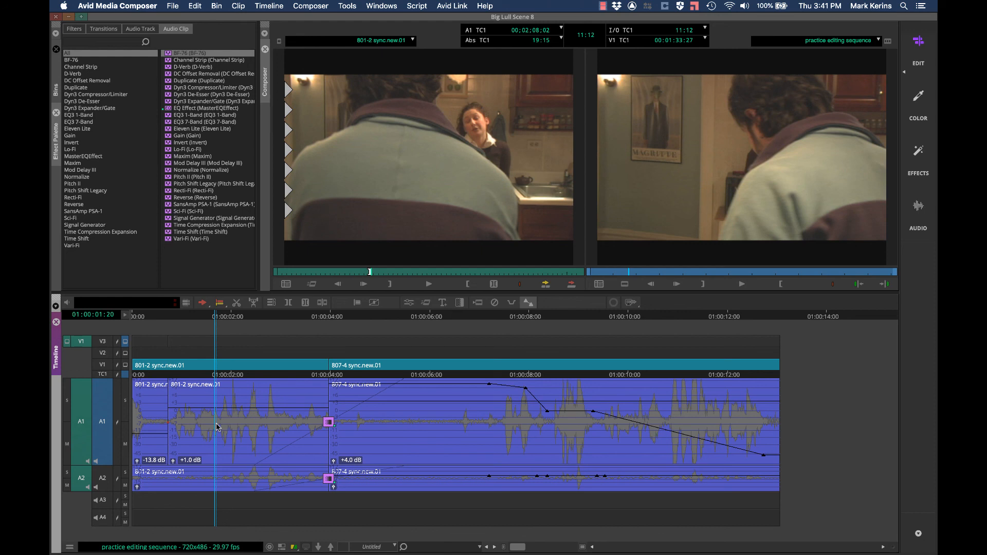
{"action": "key", "text": "Up"}
{"action": "key", "text": "Up"}
{"action": "key", "text": "Up"}
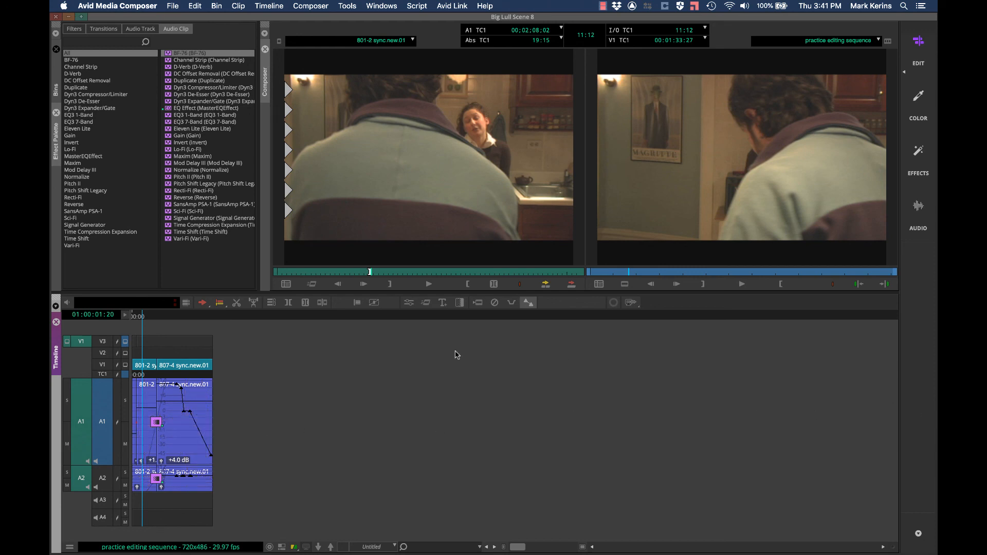
{"action": "key", "text": "super+]"}
{"action": "key", "text": "super+]"}
{"action": "key", "text": "super+]"}
{"action": "key", "text": "super+]"}
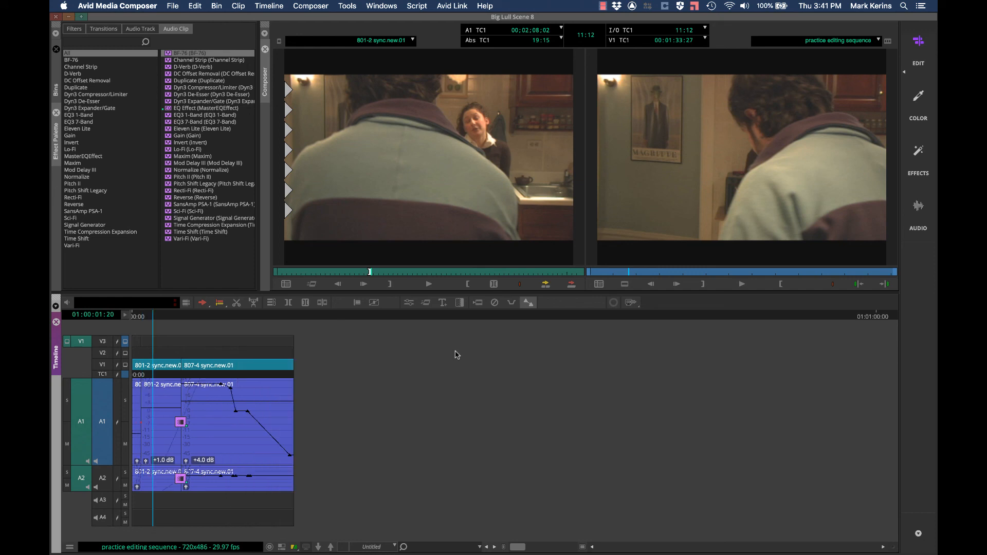